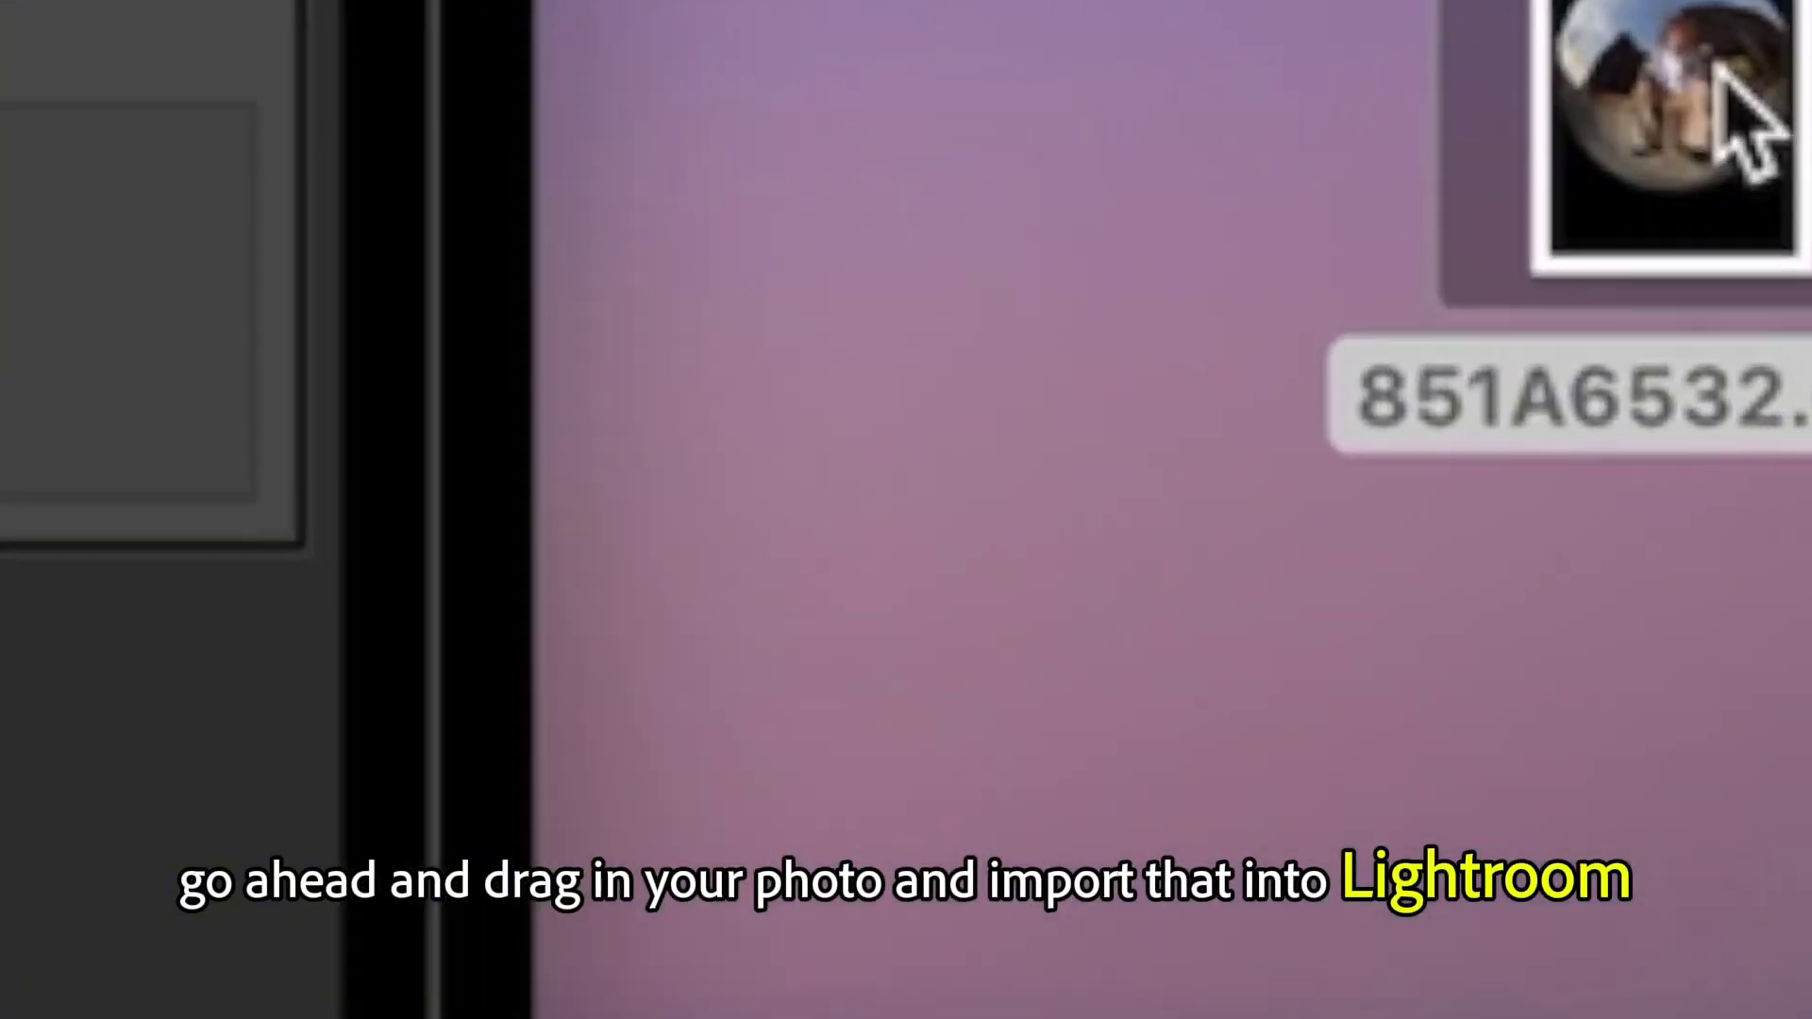
# Import the fisheye CR3 portrait into the catalogue and open it in Develop
pyautogui.moveTo(1683, 122); pyautogui.dragTo(895, 391)
pyautogui.moveTo(426, 291); pyautogui.dragTo(426, 292)
pyautogui.click(1335, 1008)
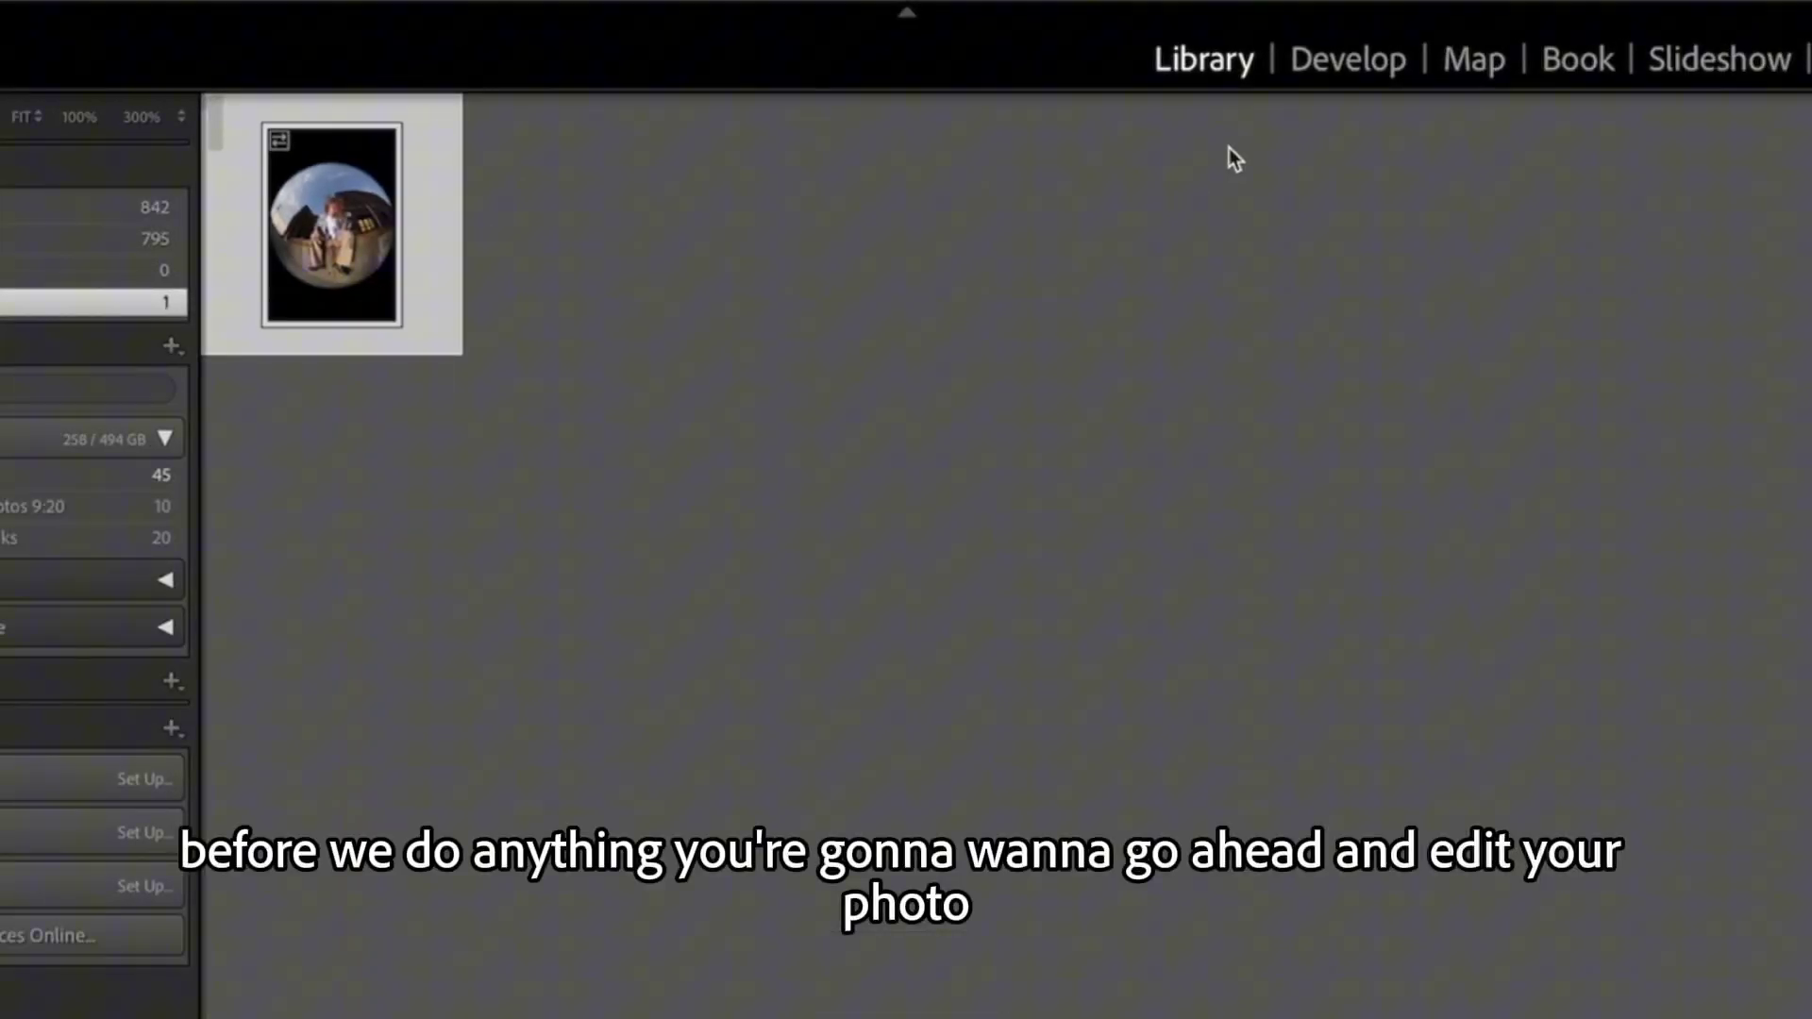
pyautogui.click(1325, 74)
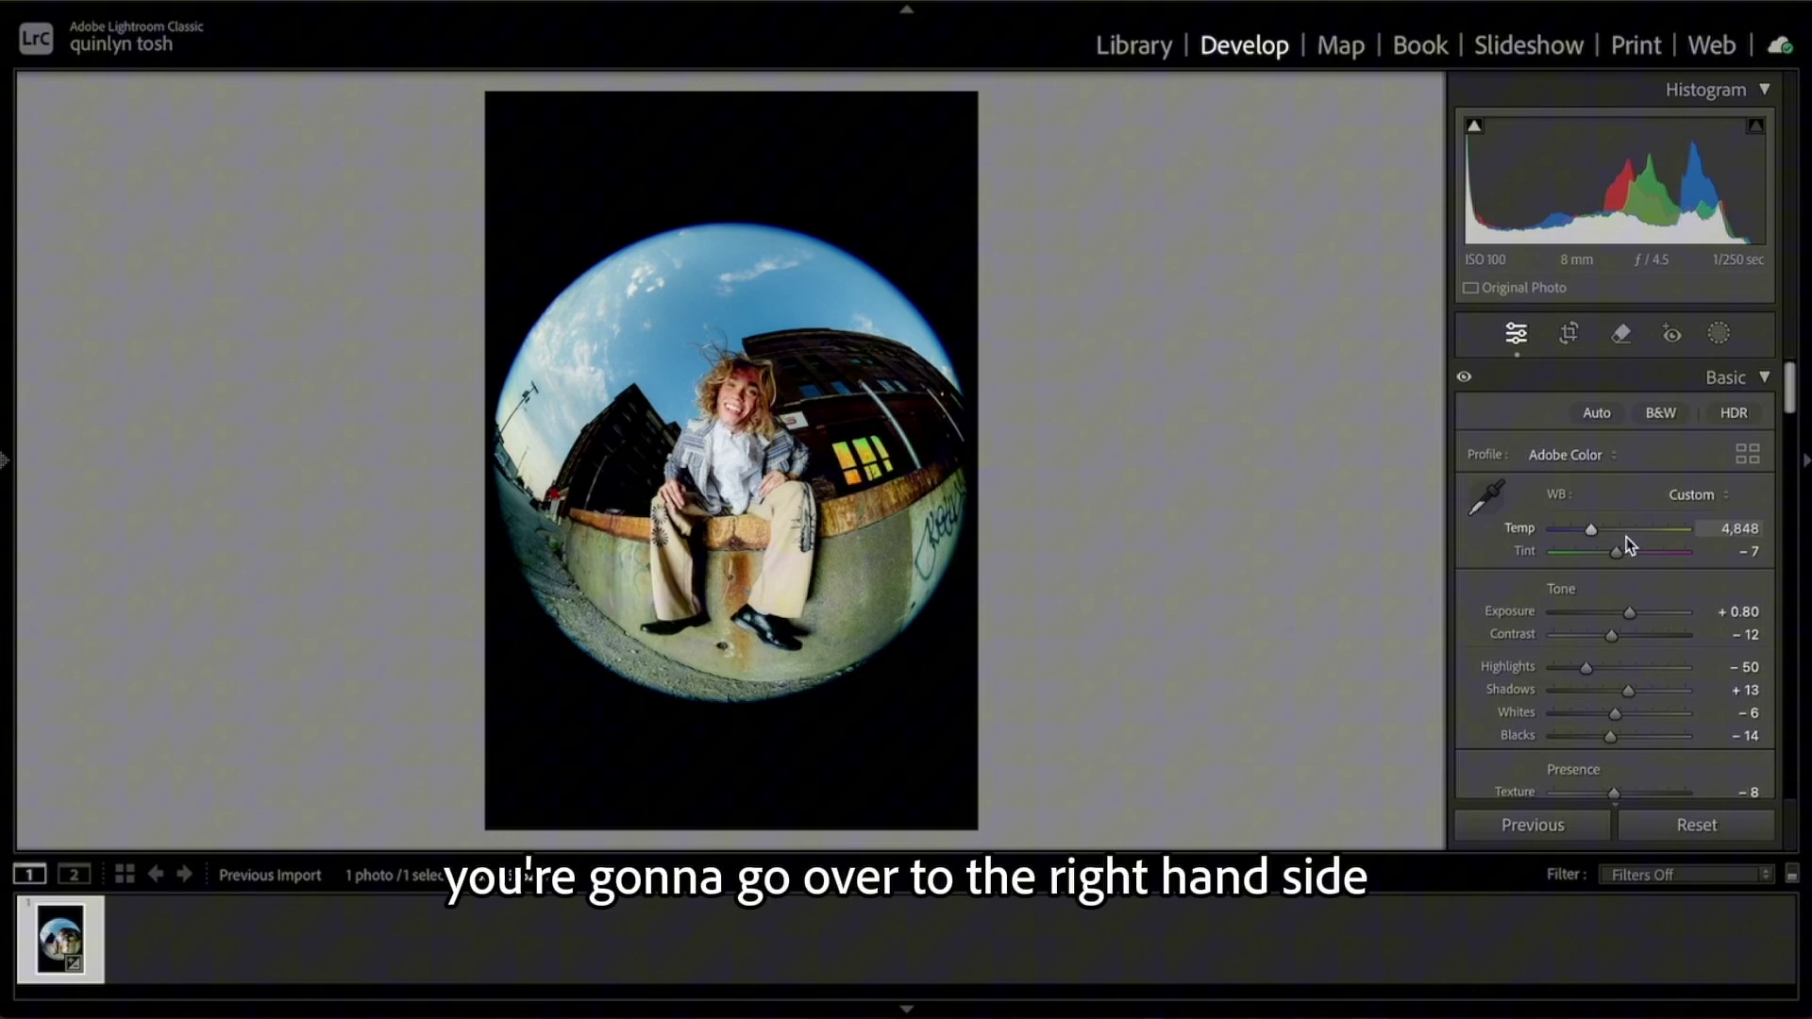
# Preview Lens Corrections Distortion at 53 and 85, leaving the fisheye uncorrected
pyautogui.scroll(-10, 1624, 546)
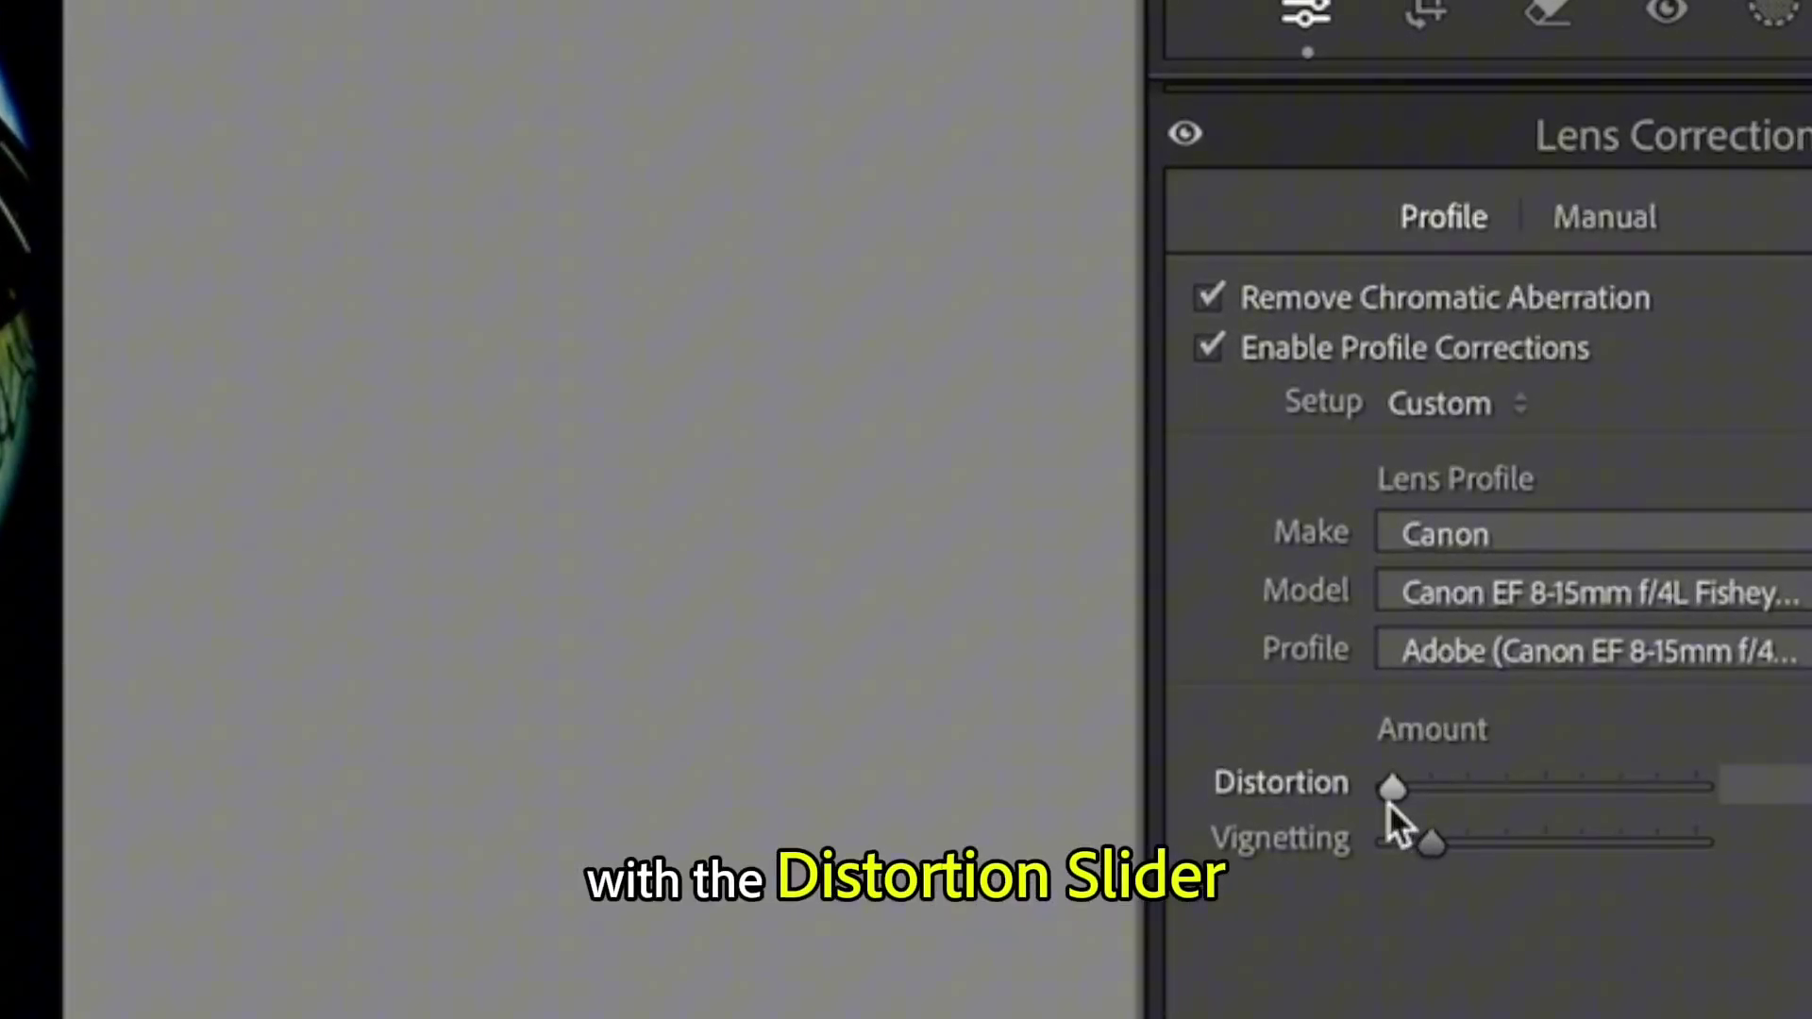
pyautogui.moveTo(1393, 787); pyautogui.dragTo(1464, 807)
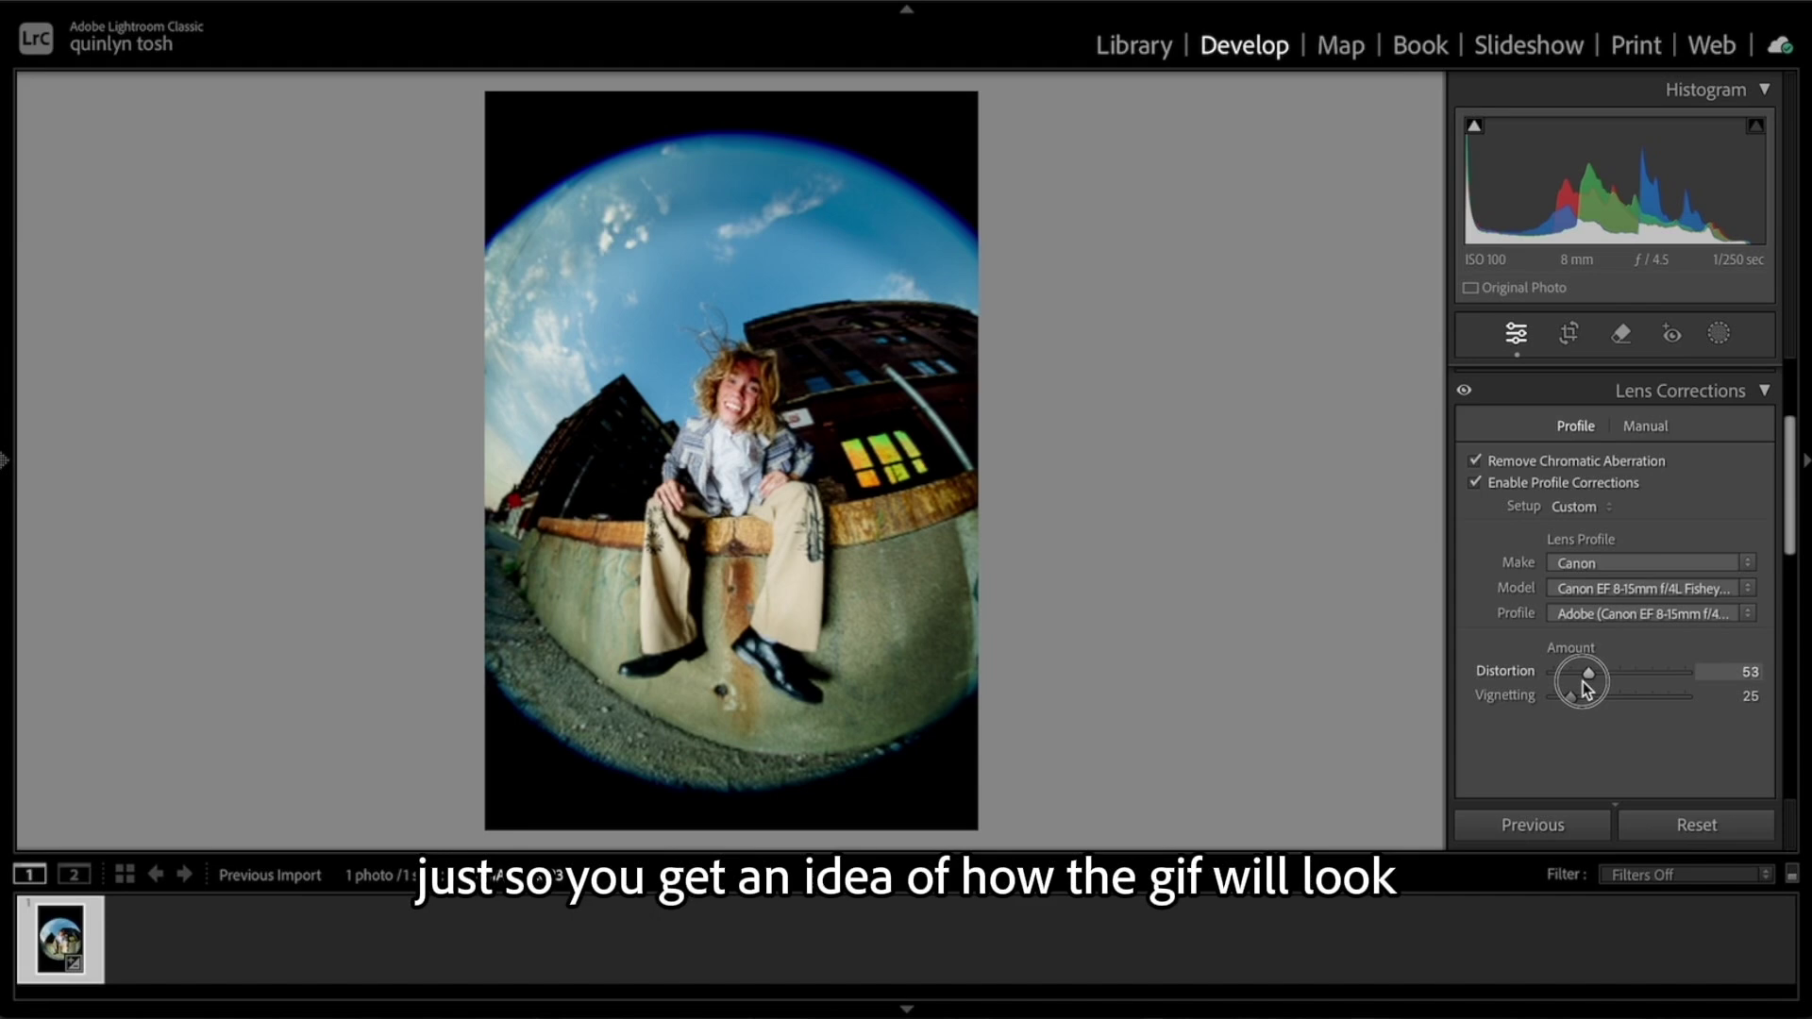
pyautogui.moveTo(1584, 686); pyautogui.dragTo(1515, 708)
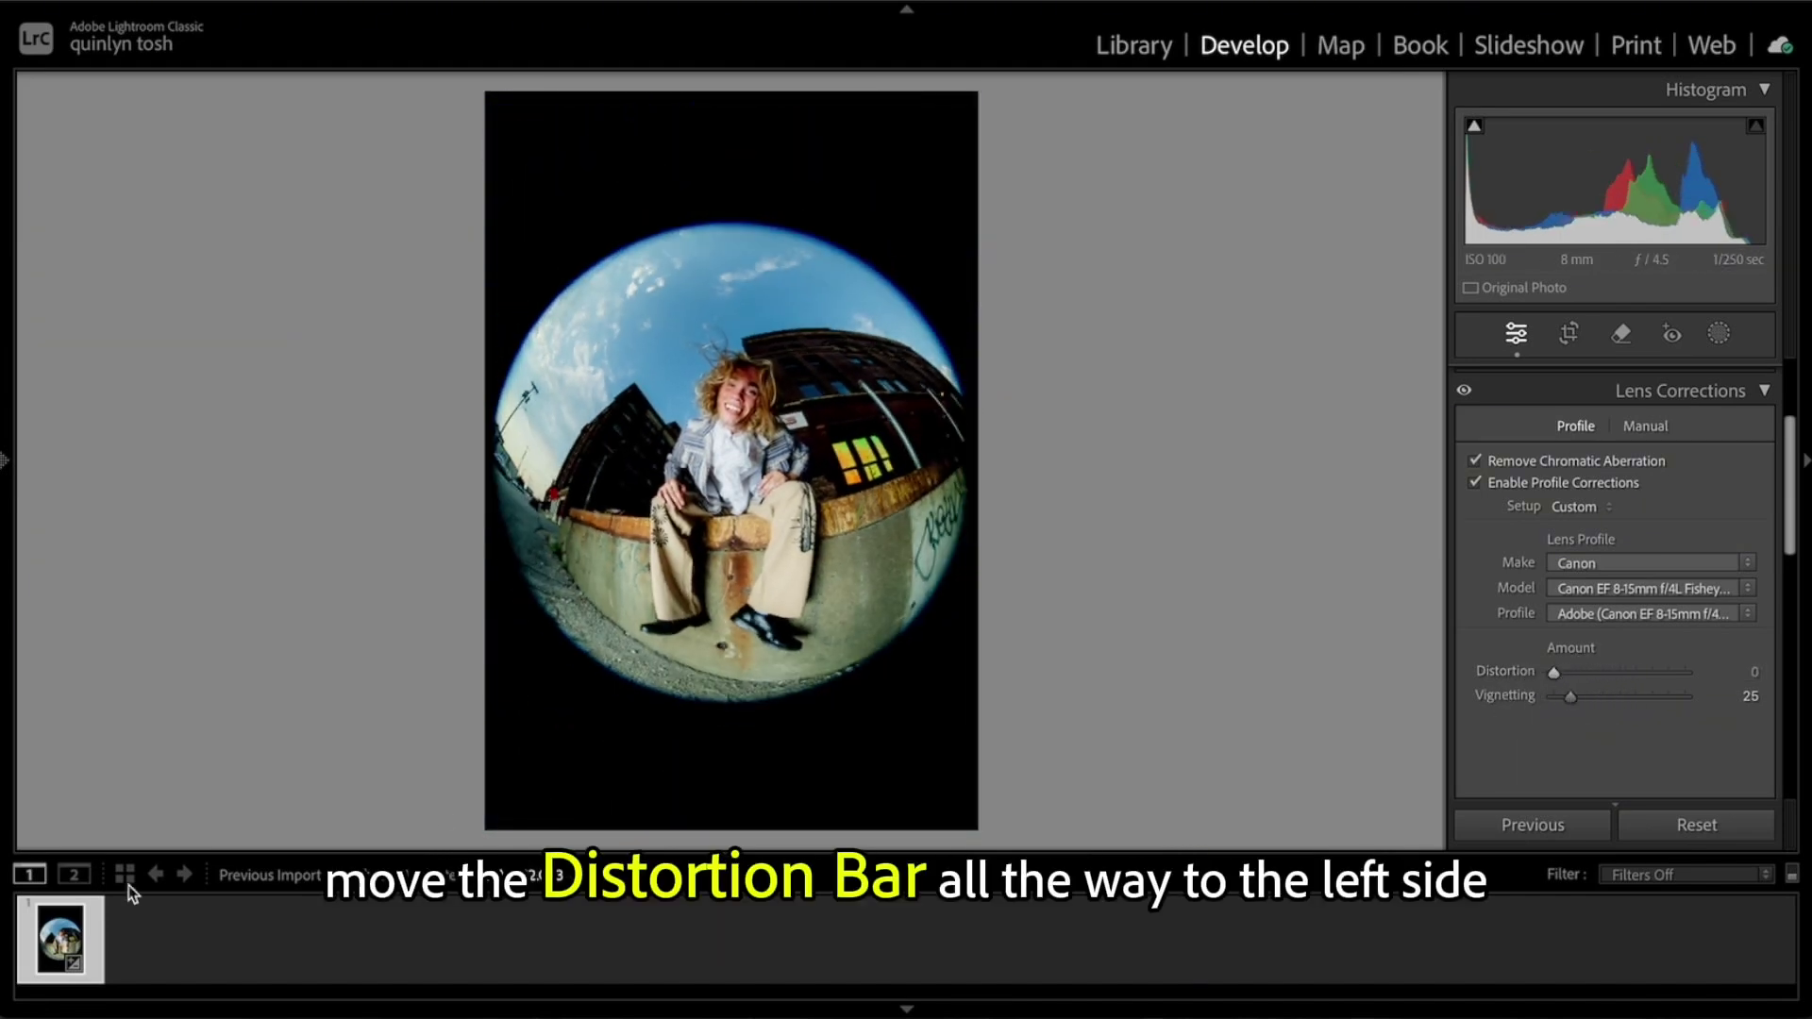
# Export the photo to the desktop as a JPEG with quality lowered to 7
pyautogui.rightClick(57, 934)
pyautogui.press('Escape')
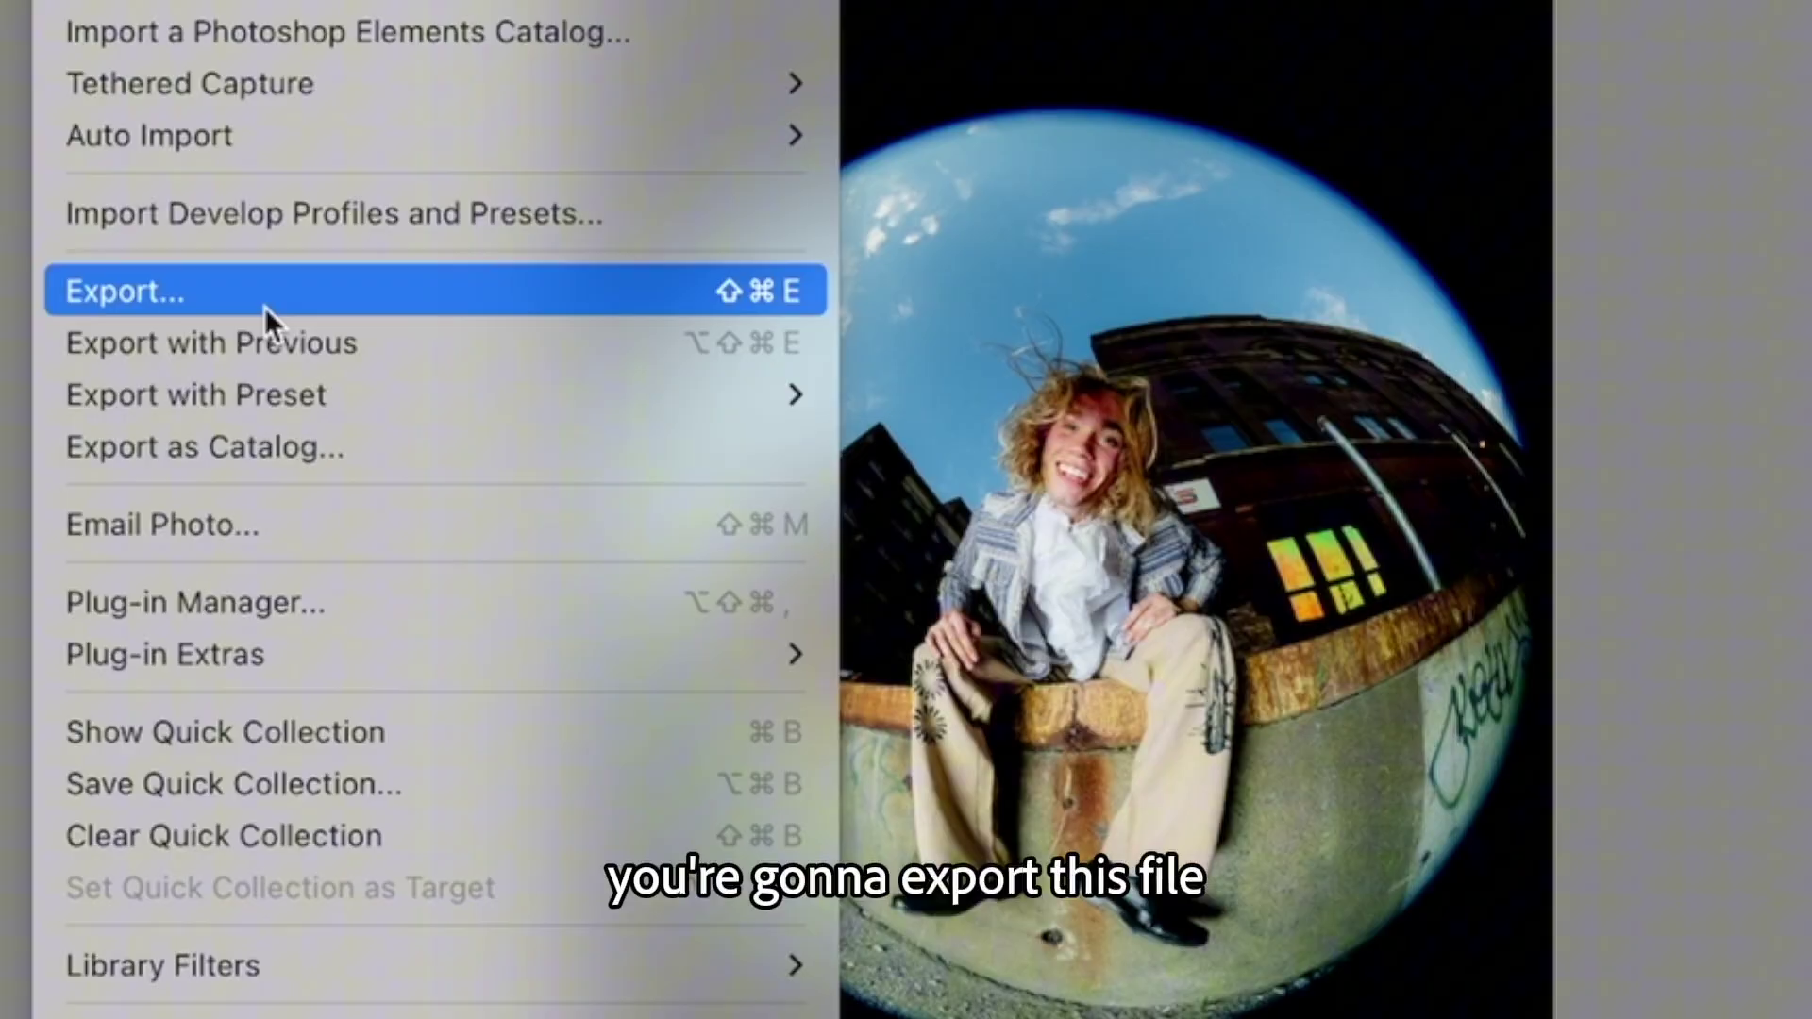
pyautogui.click(264, 308)
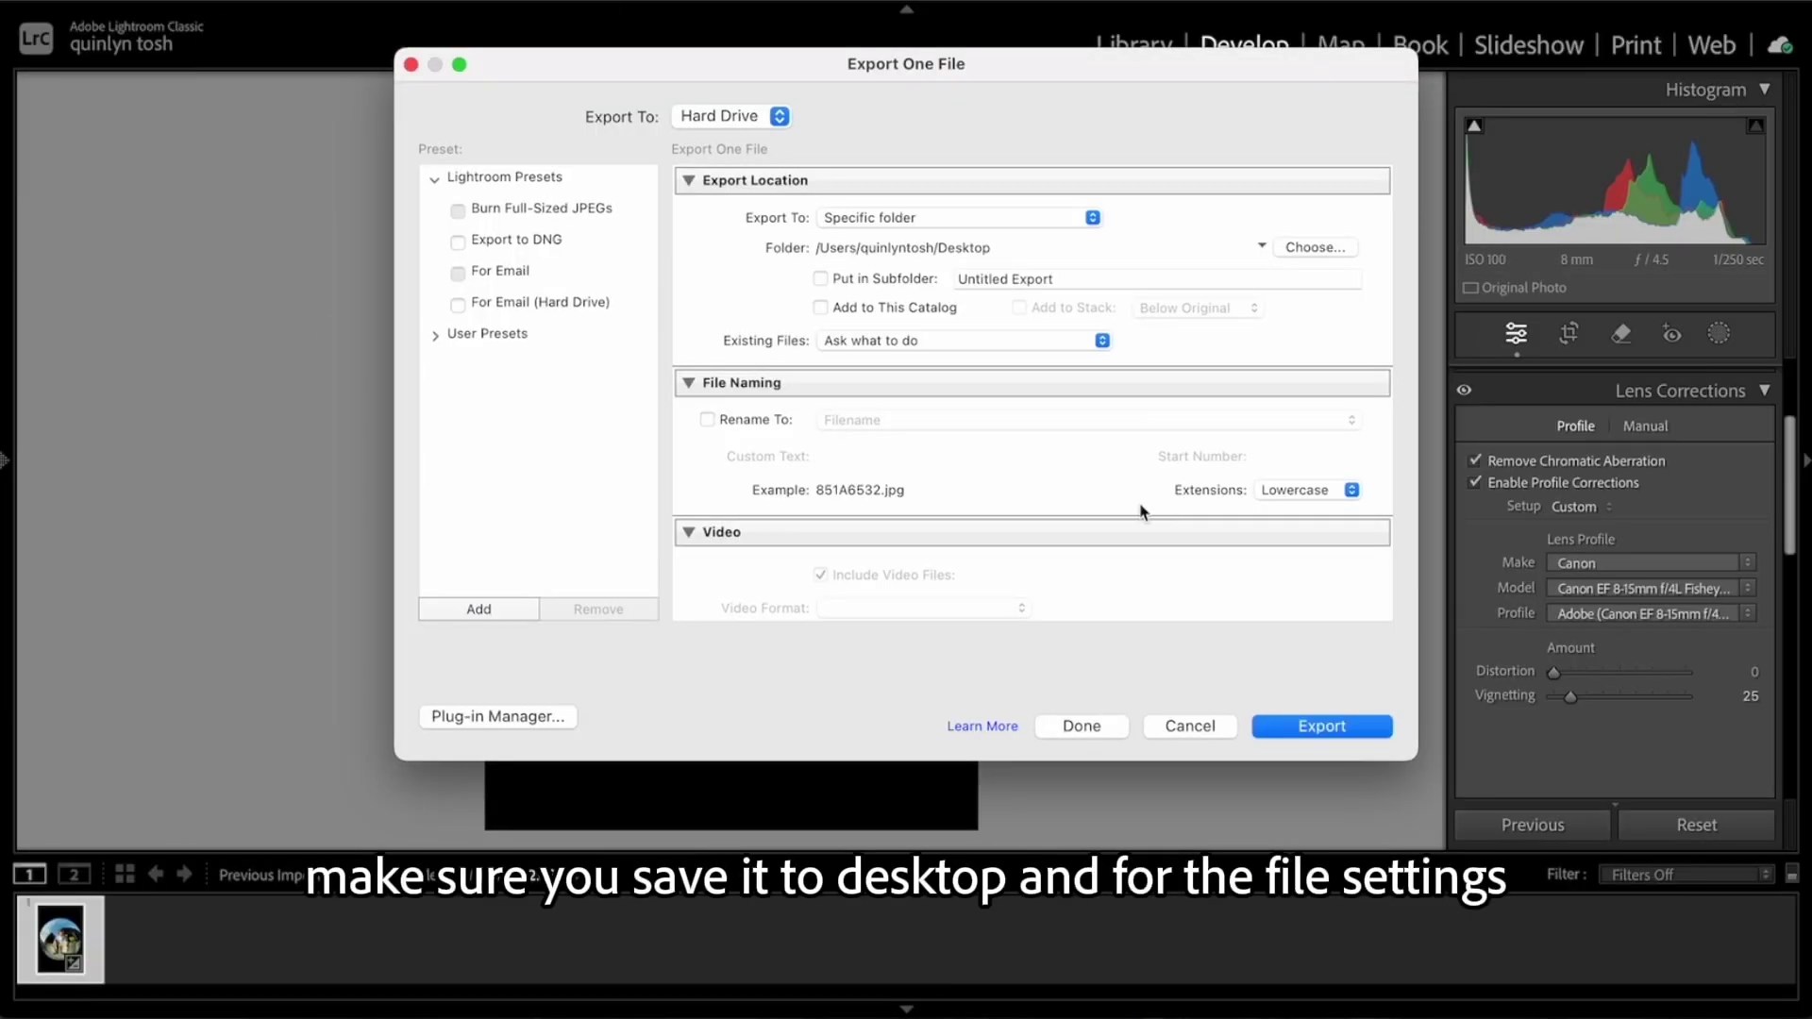
pyautogui.scroll(-3, 1132, 512)
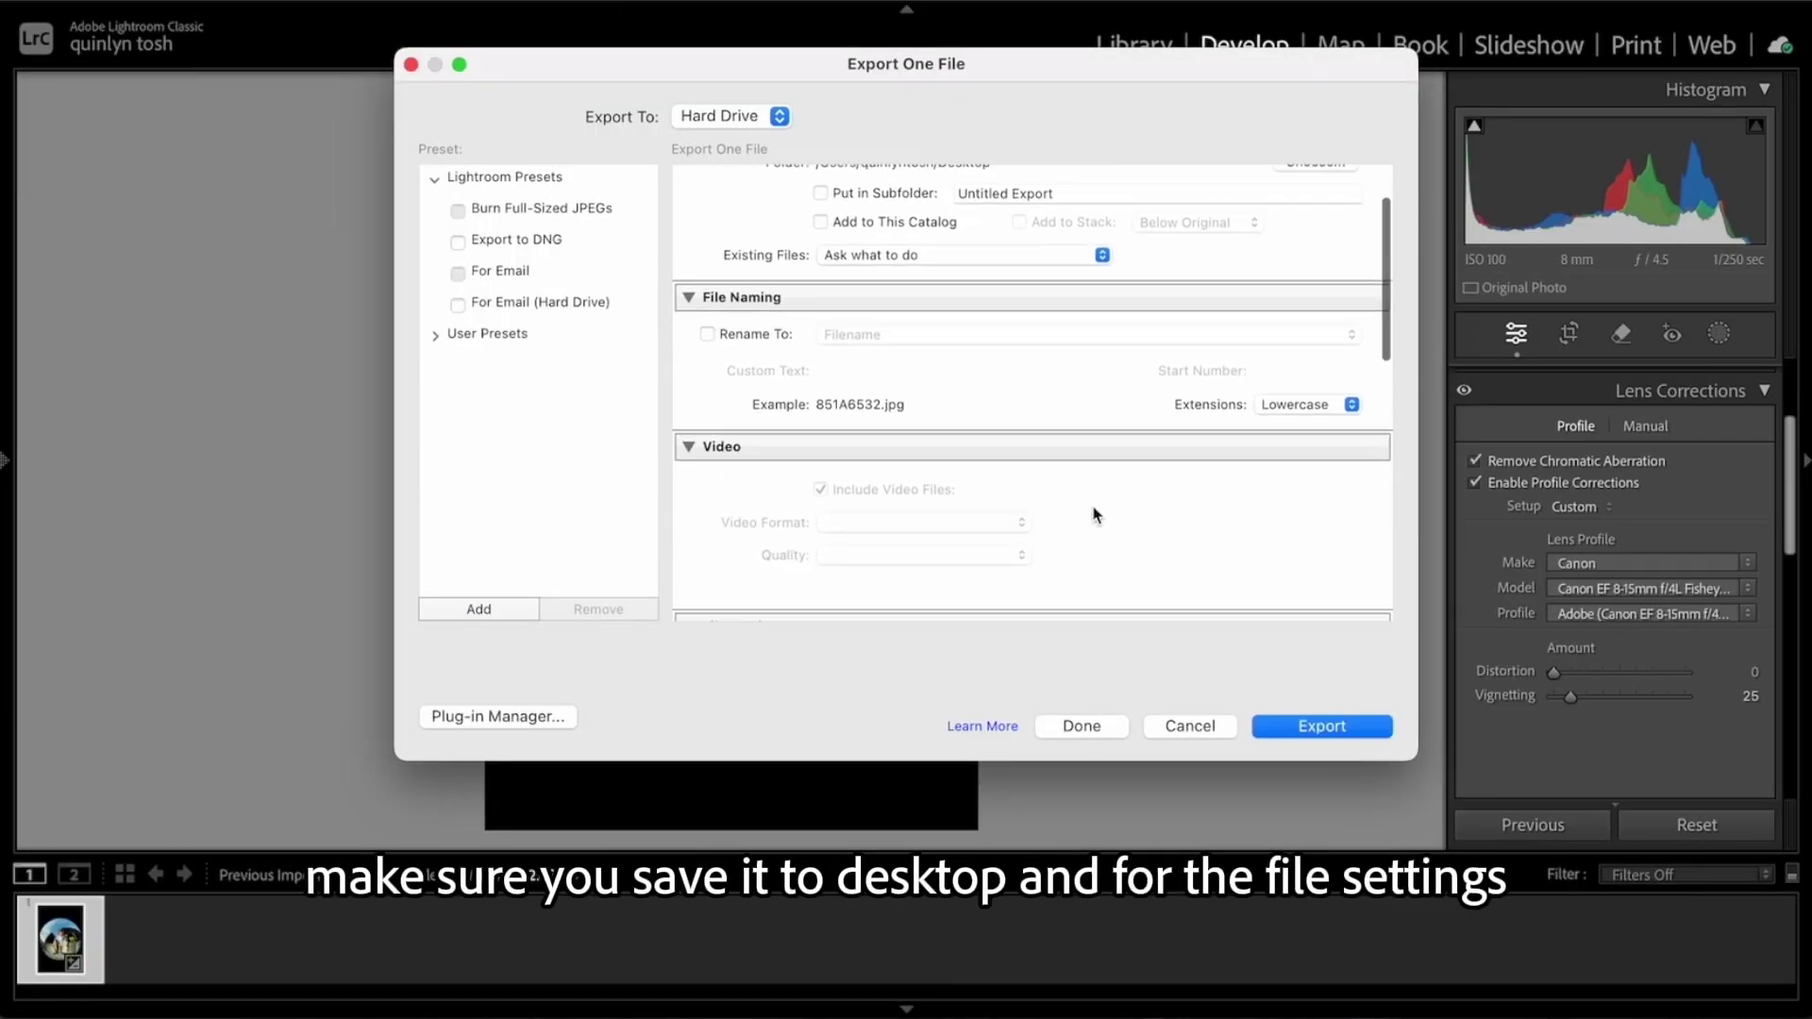
pyautogui.scroll(3, 1095, 514)
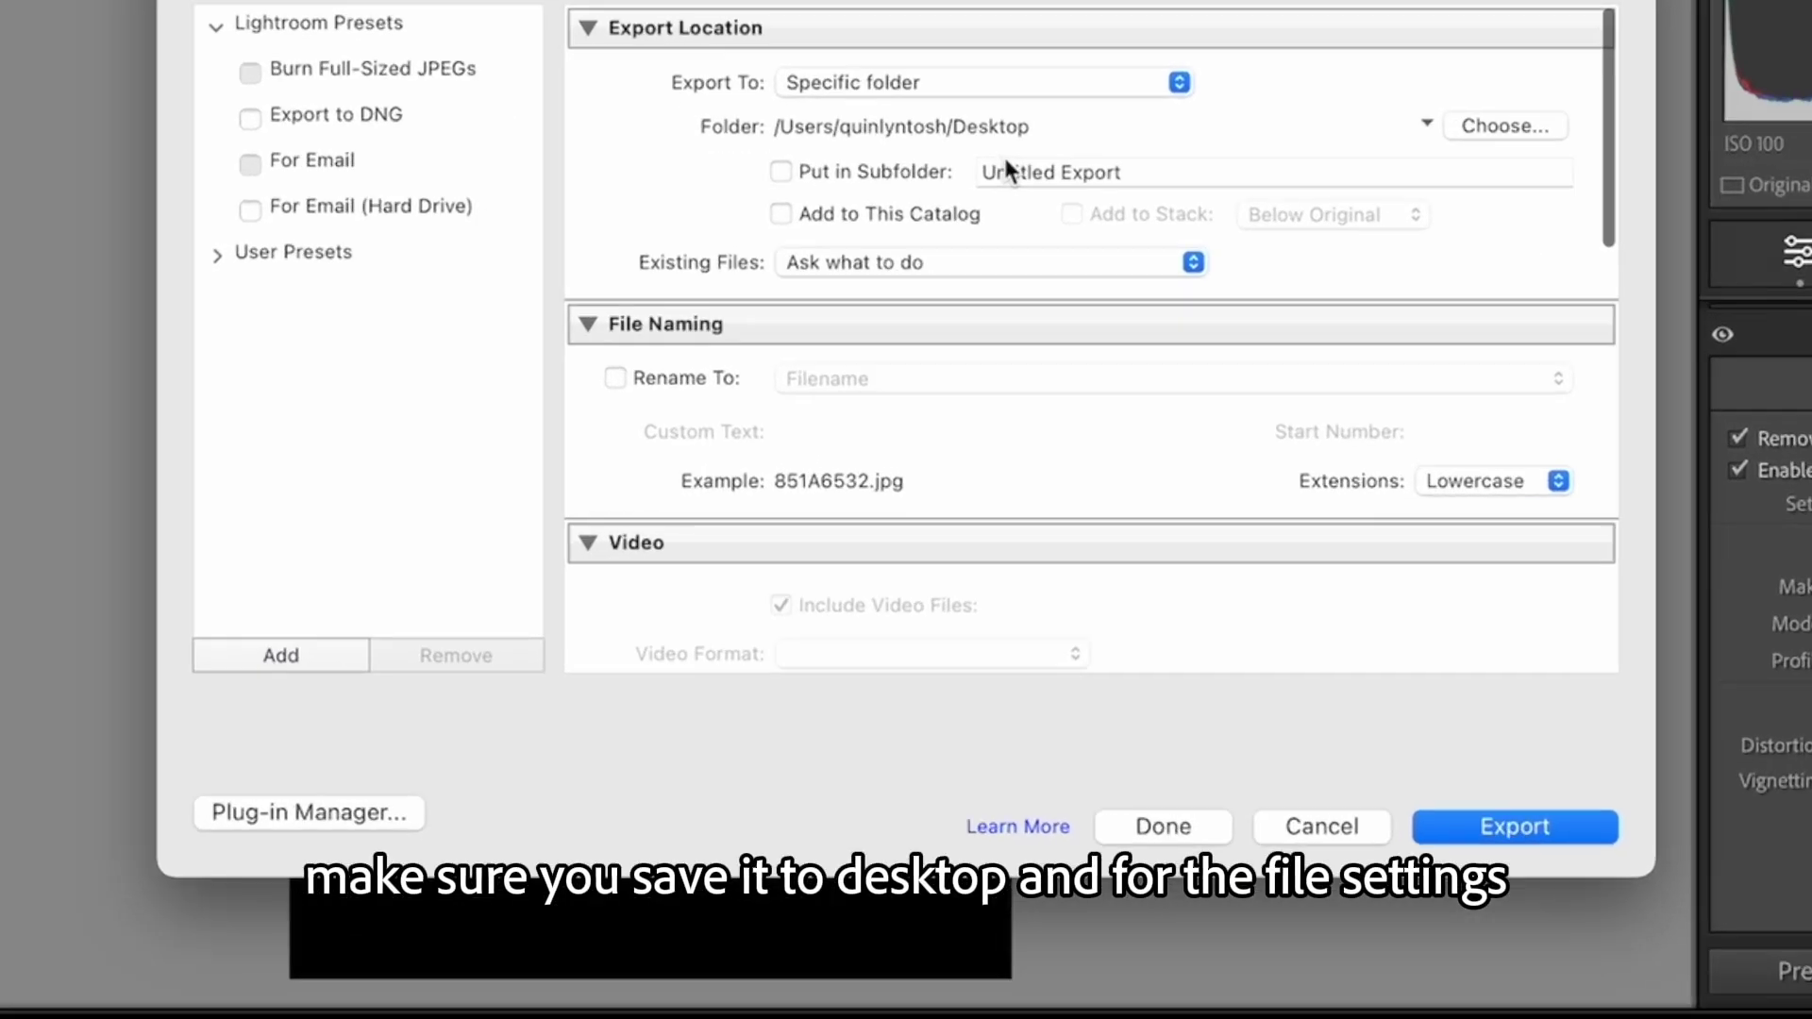
pyautogui.scroll(-5, 1006, 166)
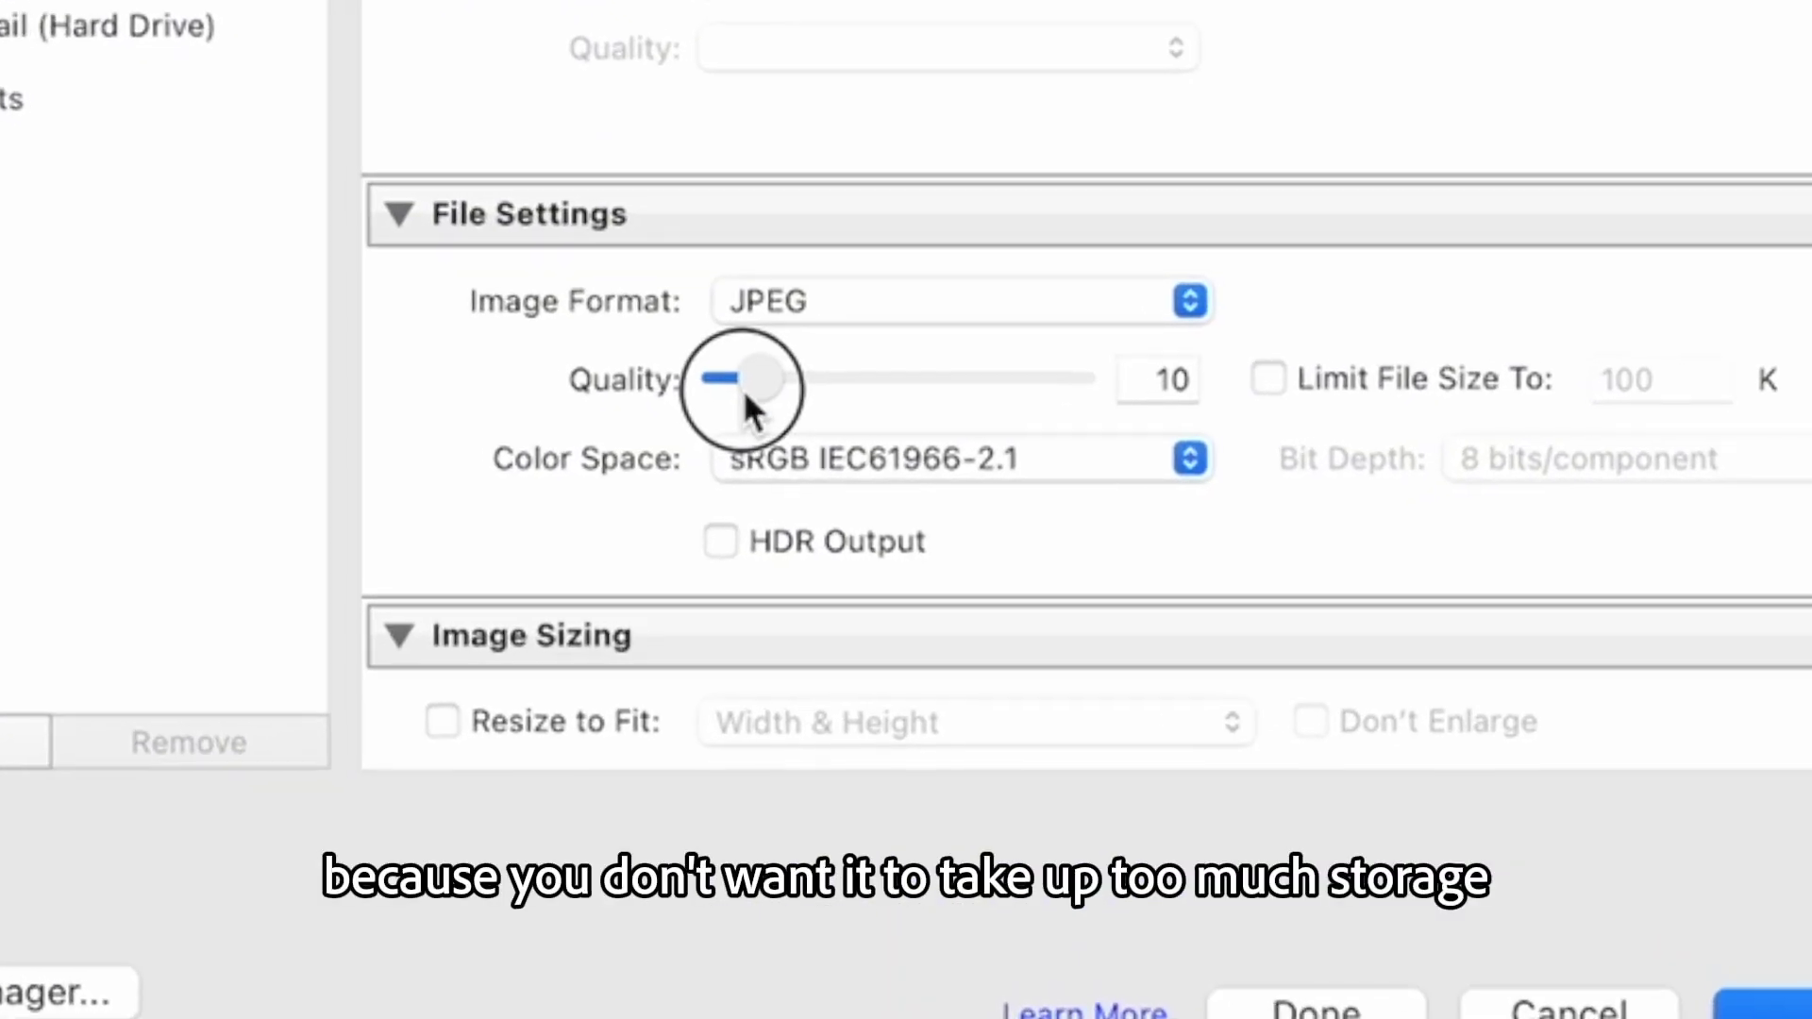
pyautogui.moveTo(744, 389); pyautogui.dragTo(736, 388)
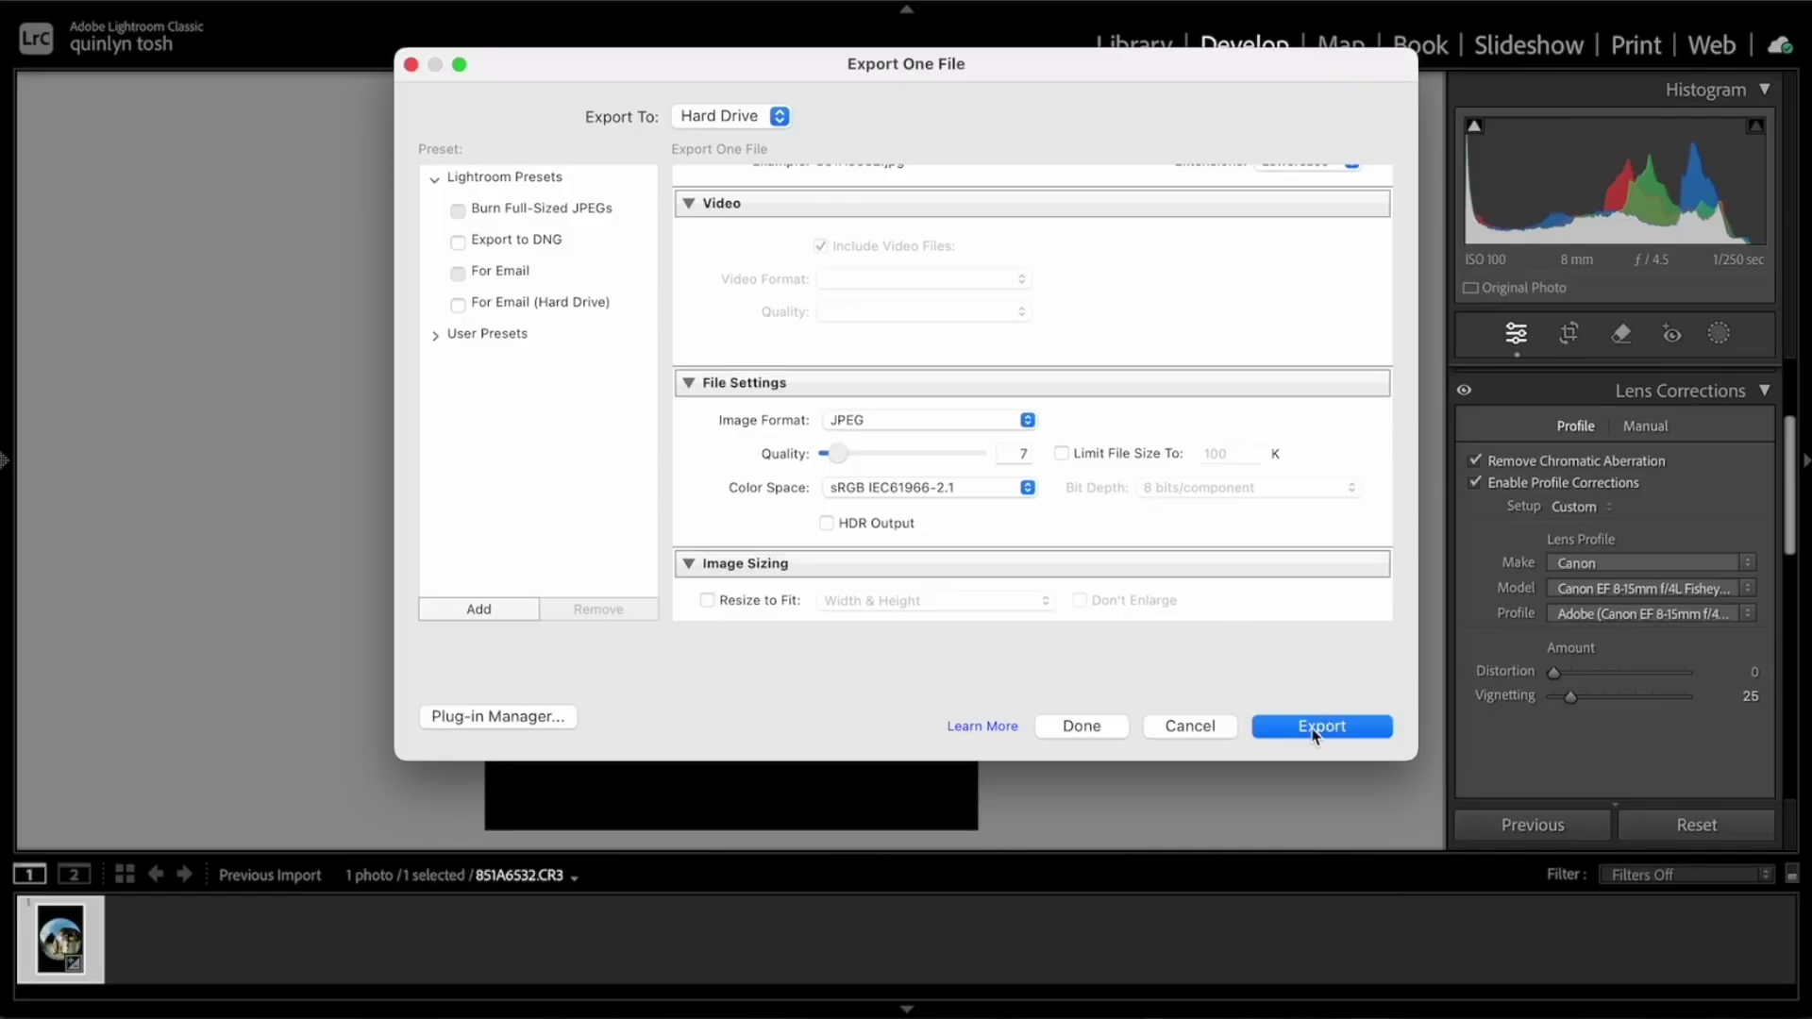
pyautogui.click(1314, 728)
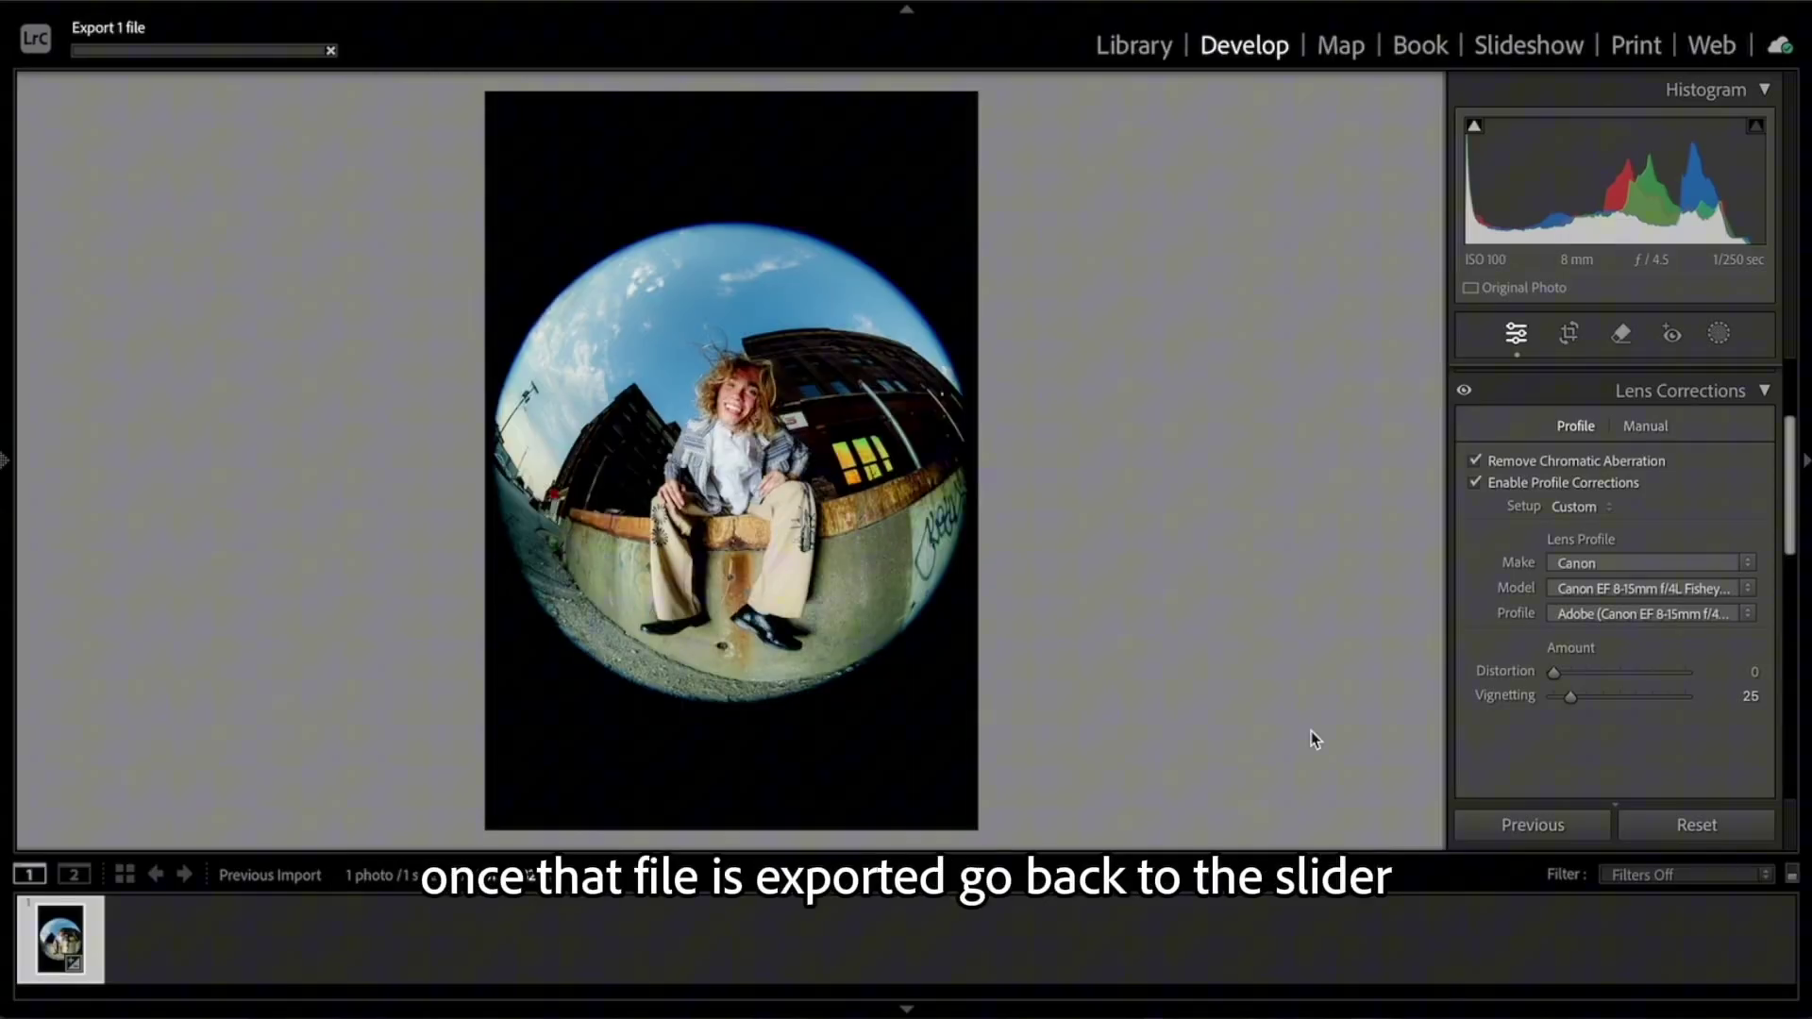
# Export successive uniquely named versions with Distortion raised through 14, about 80, and 113
pyautogui.moveTo(1553, 672); pyautogui.dragTo(1556, 672)
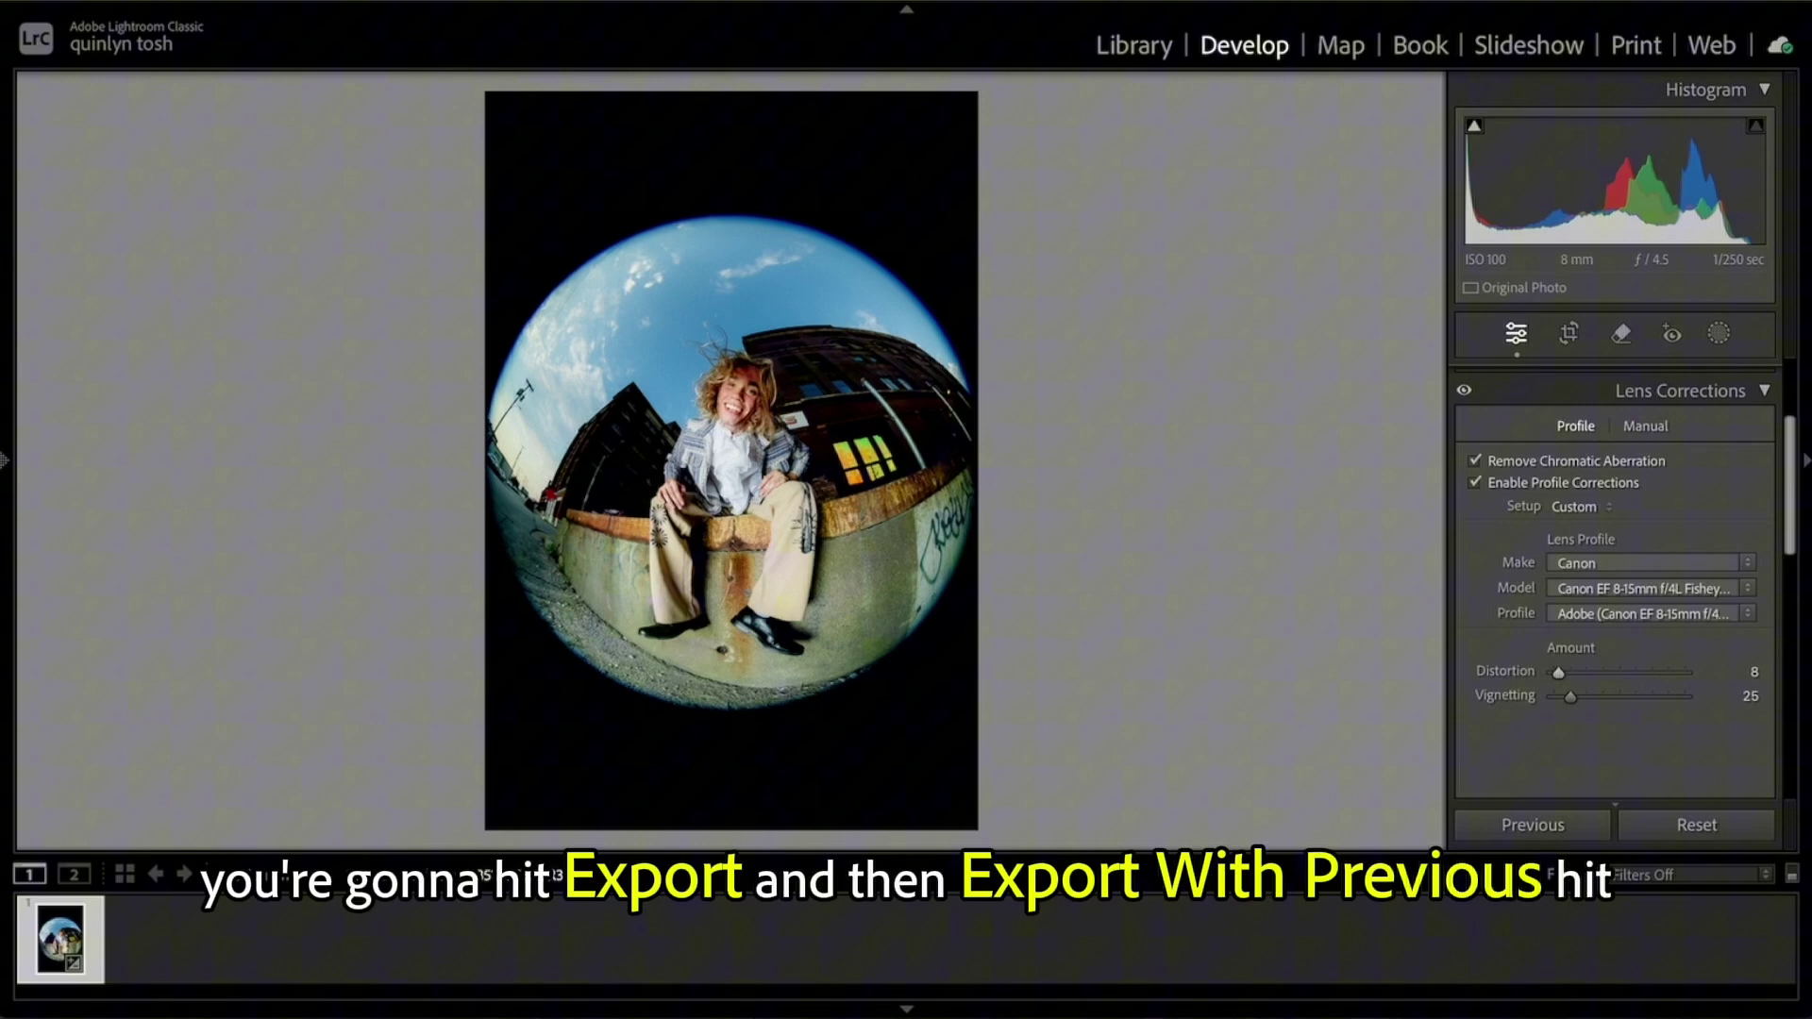
pyautogui.click(232, 2)
pyautogui.click(327, 340)
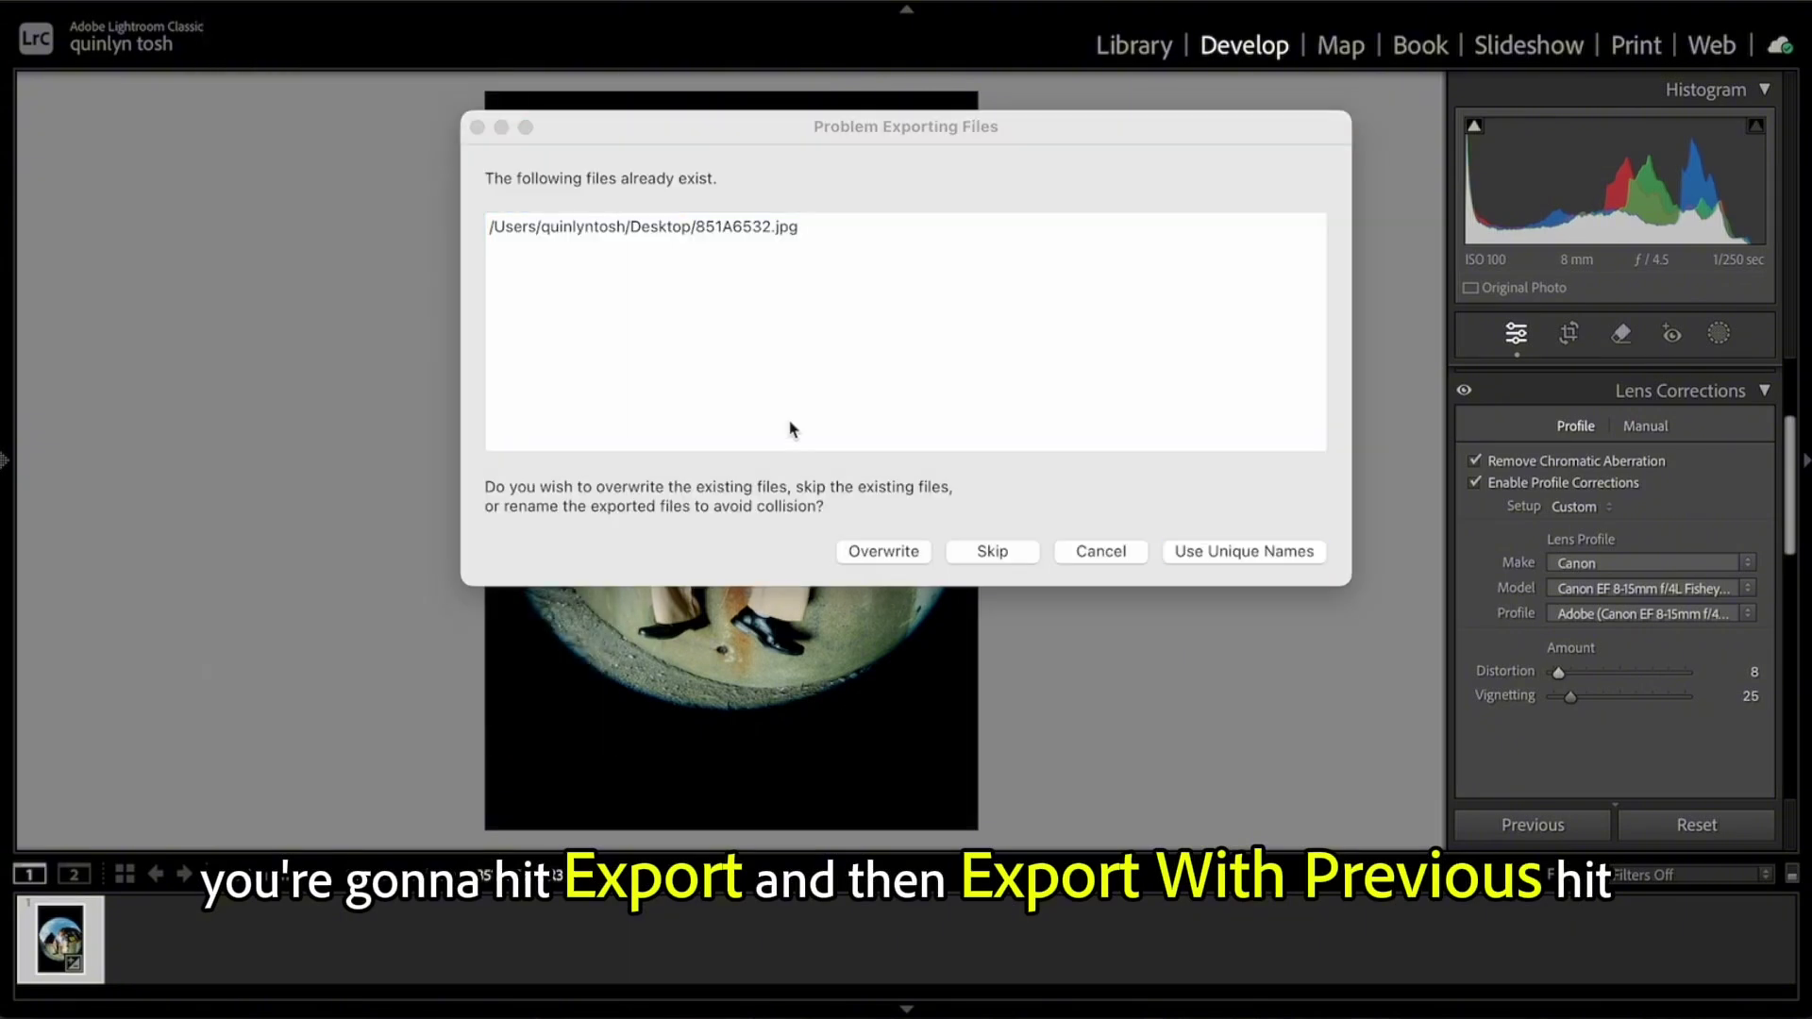
pyautogui.click(1227, 554)
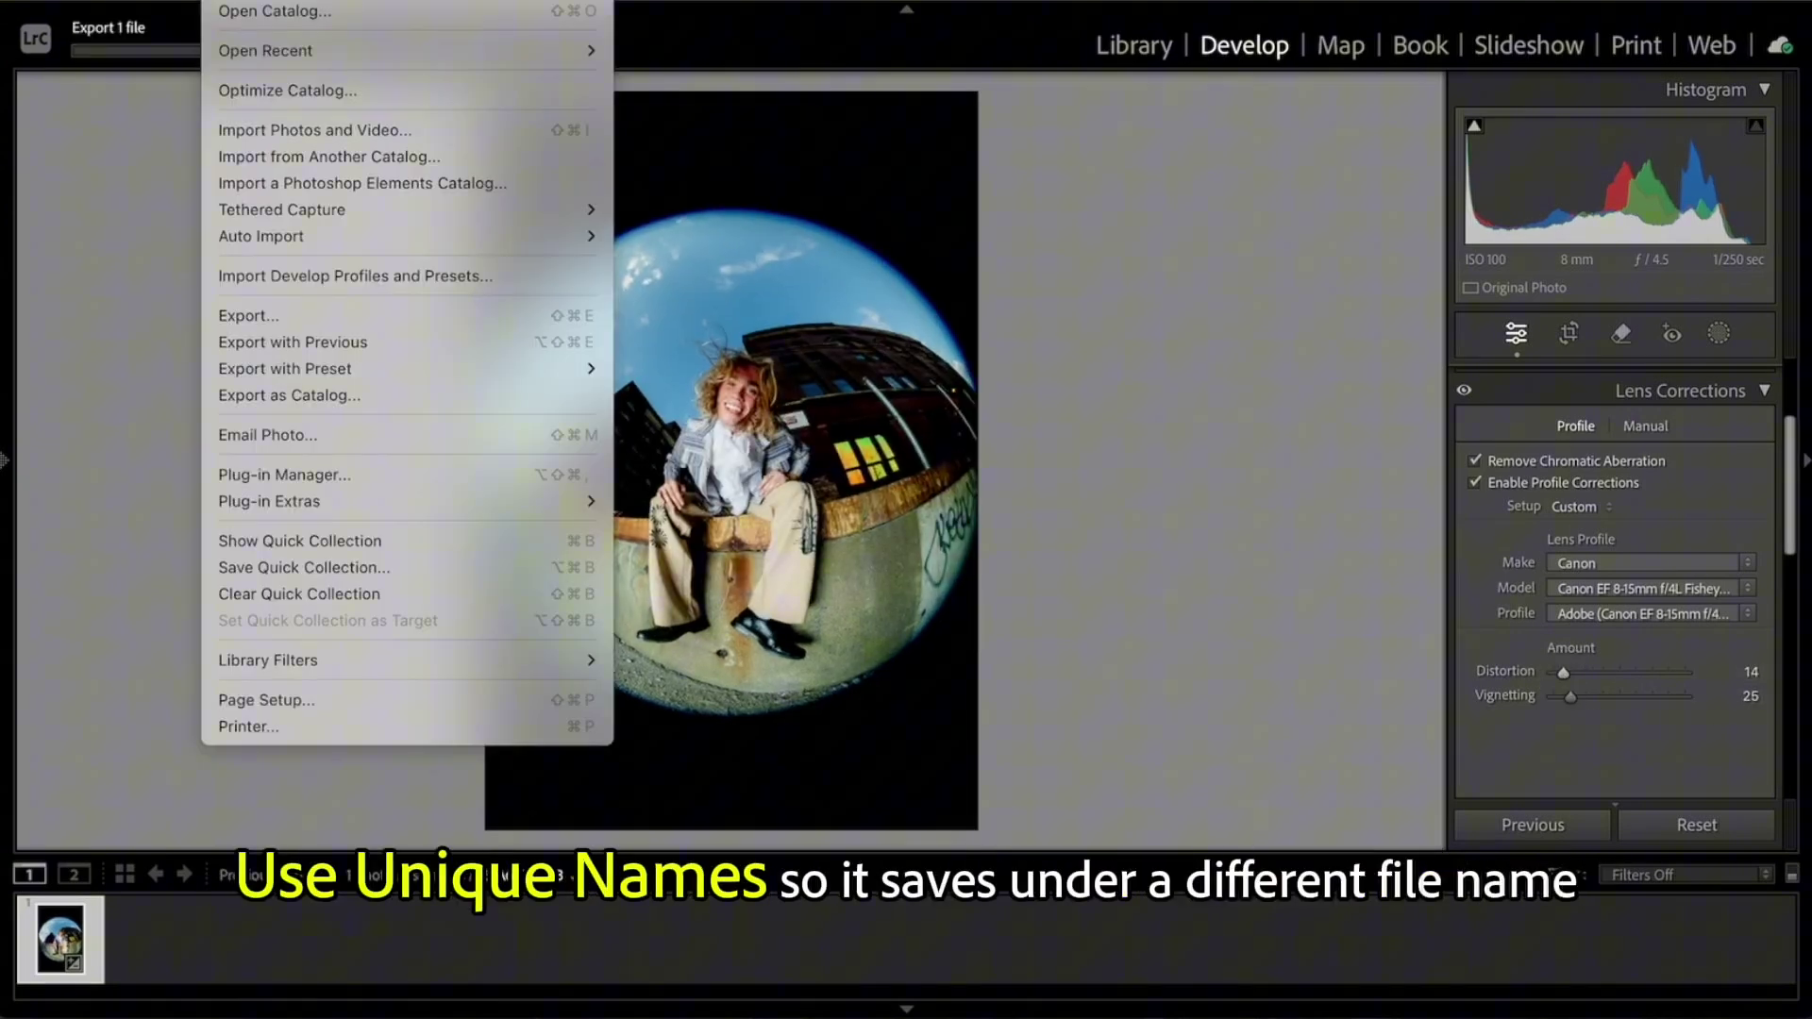
pyautogui.moveTo(1560, 675); pyautogui.dragTo(1563, 676)
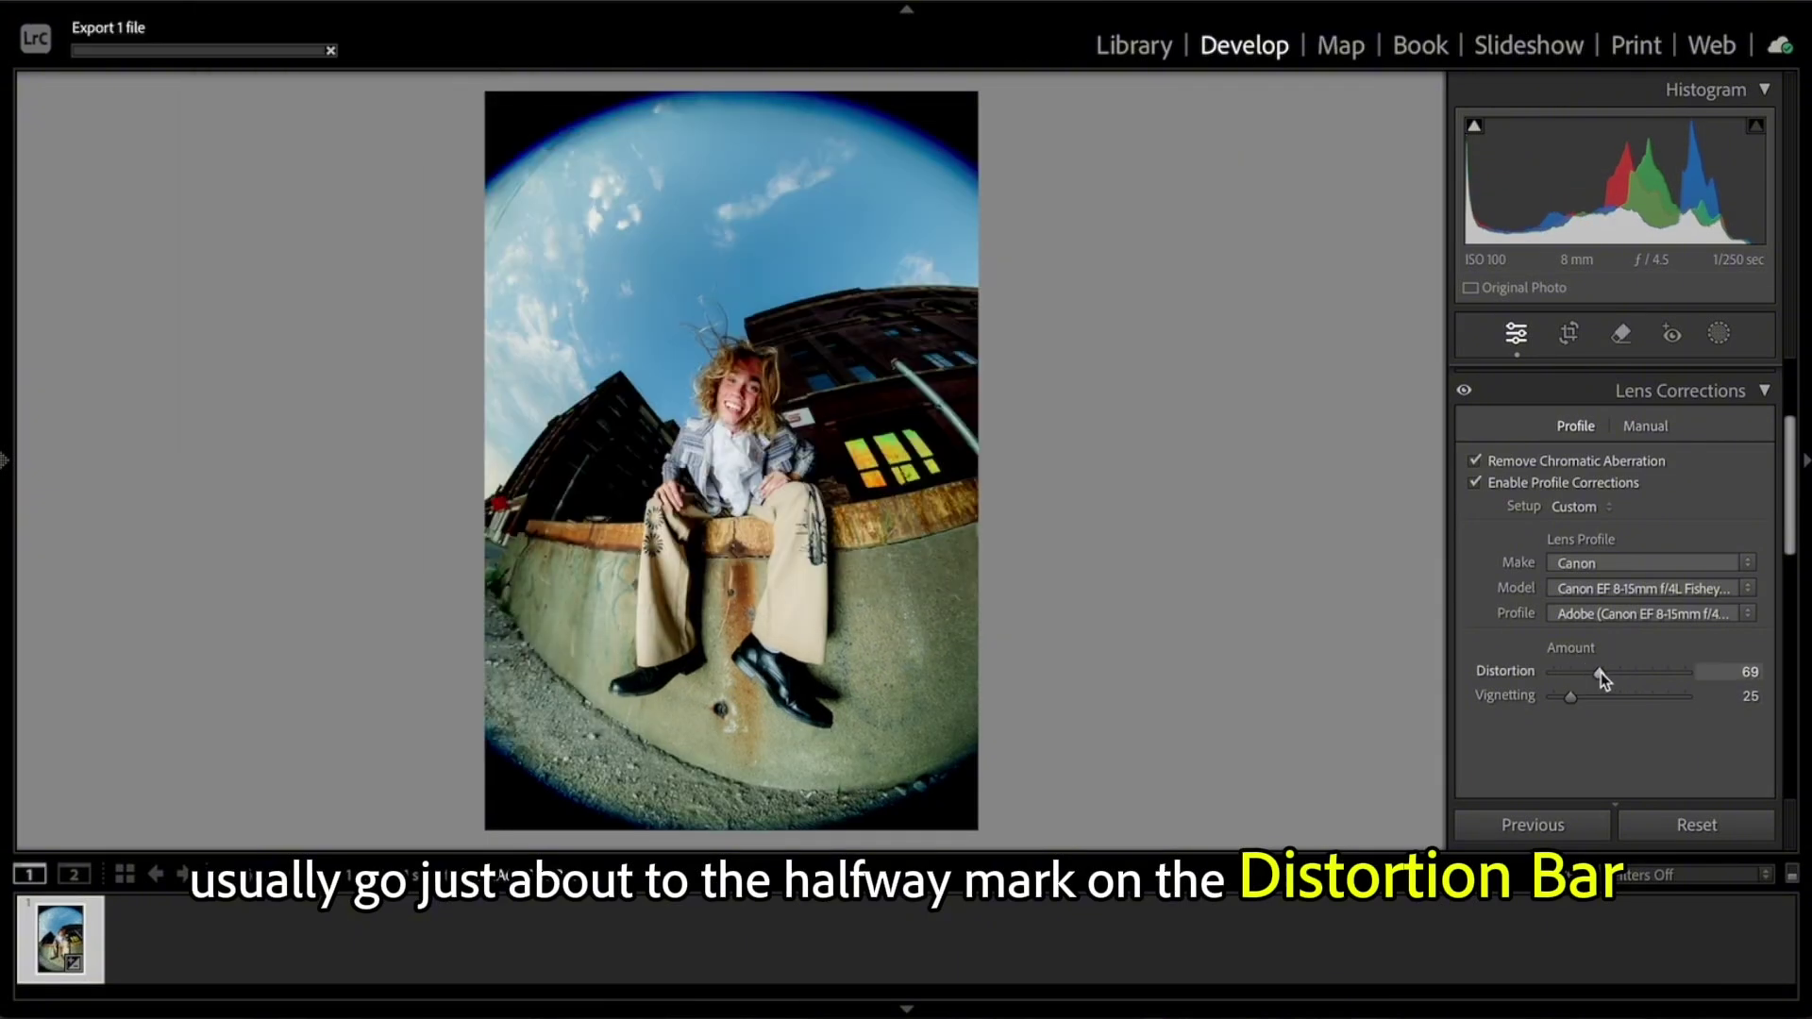
pyautogui.moveTo(1600, 672); pyautogui.dragTo(1607, 672)
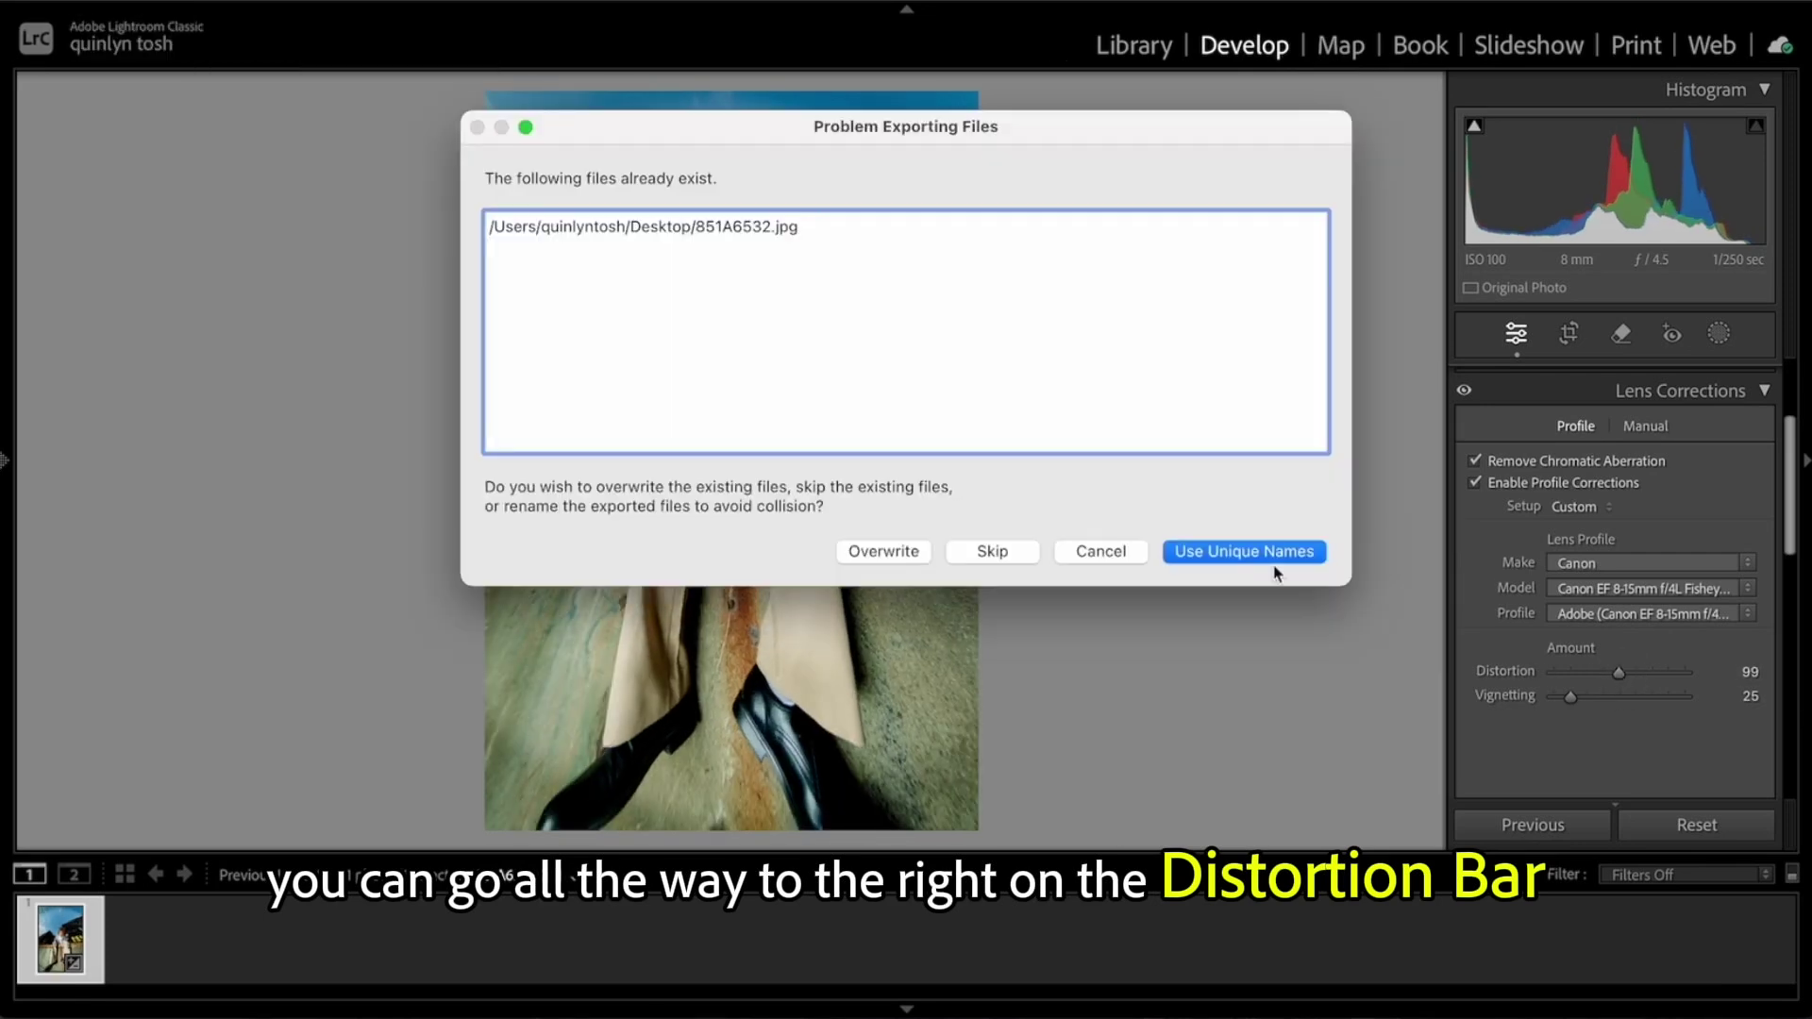
pyautogui.click(1243, 551)
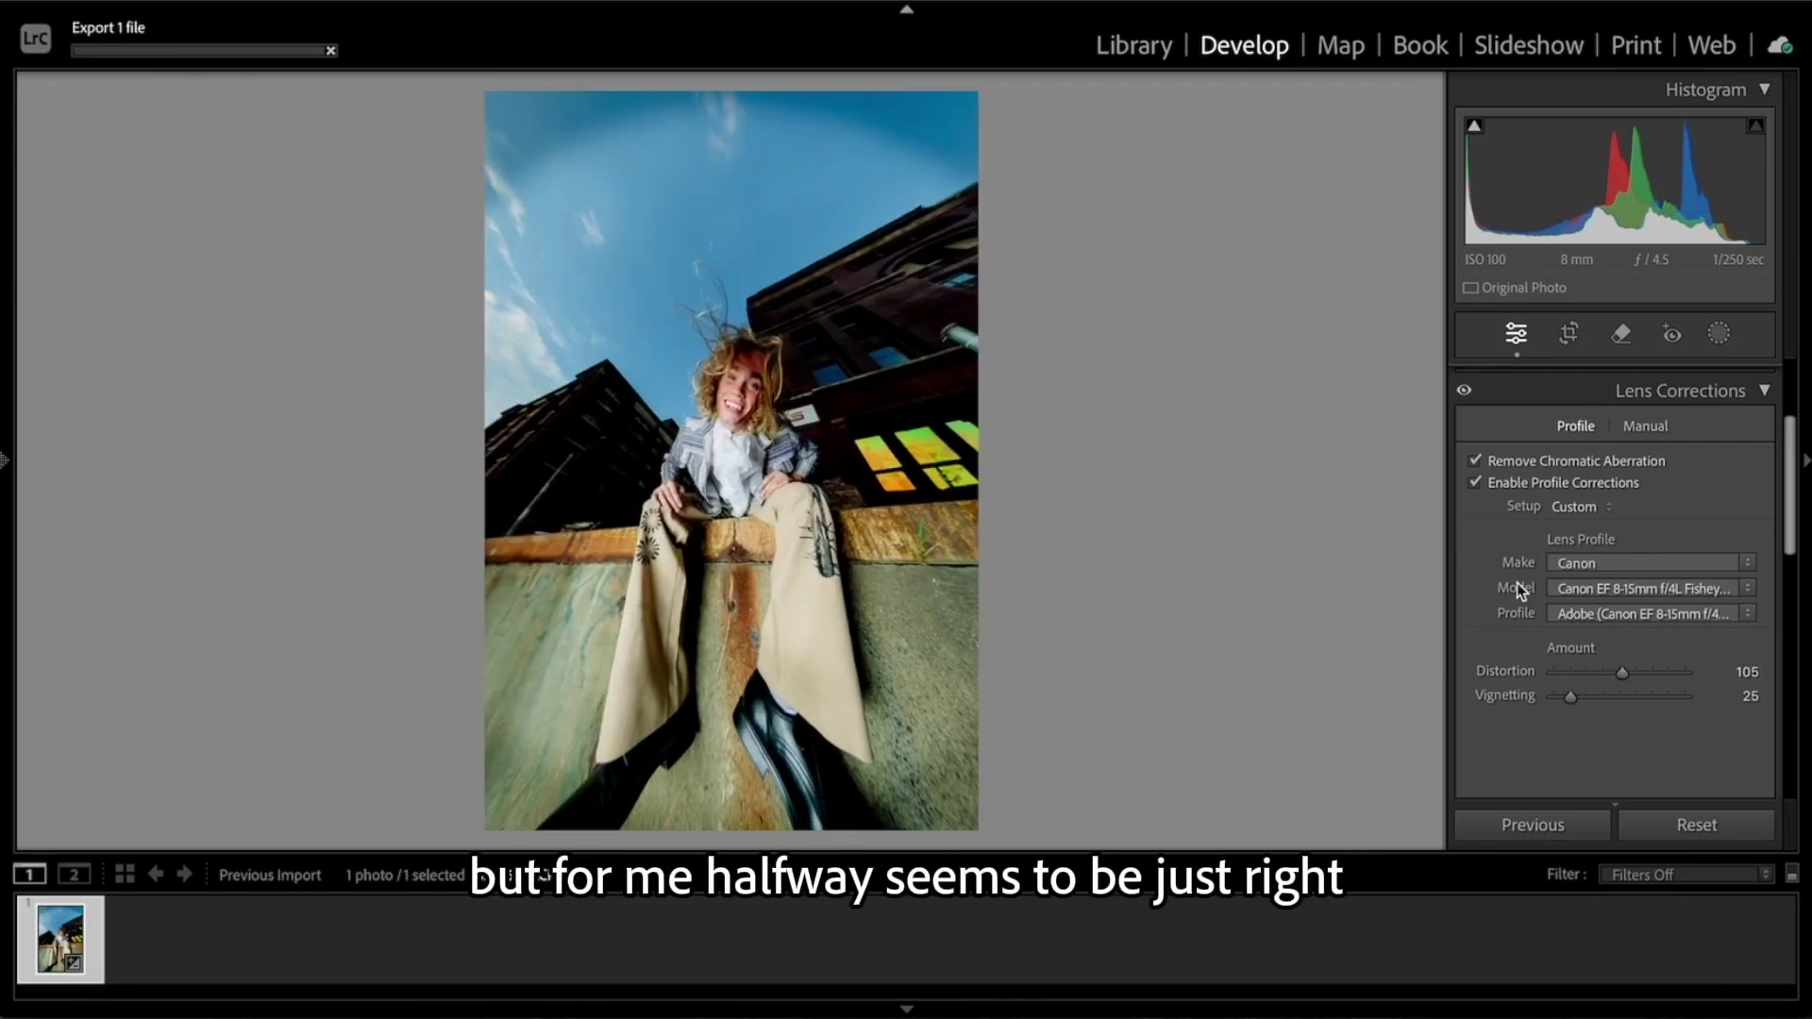
pyautogui.moveTo(1619, 672); pyautogui.dragTo(1632, 674)
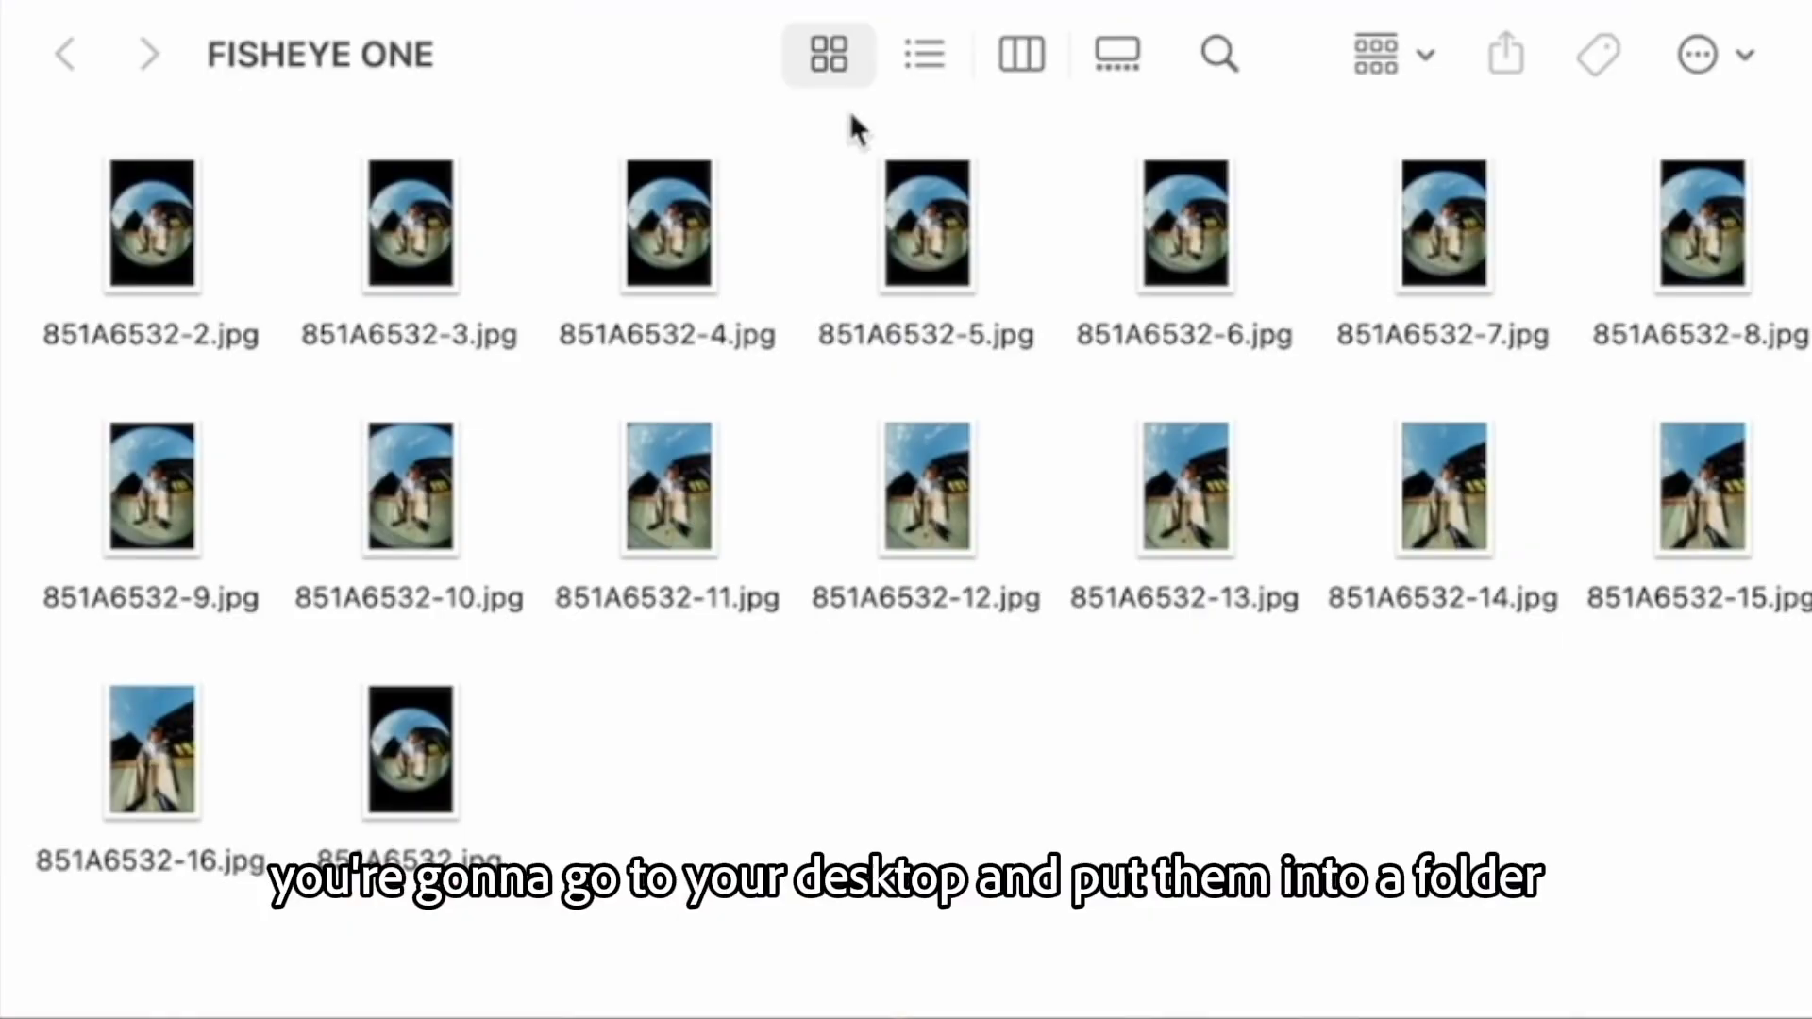
# Open the folder of exported JPGs and cancel the accidental rename
pyautogui.click(406, 883)
pyautogui.rightClick(590, 887)
pyautogui.click(237, 416)
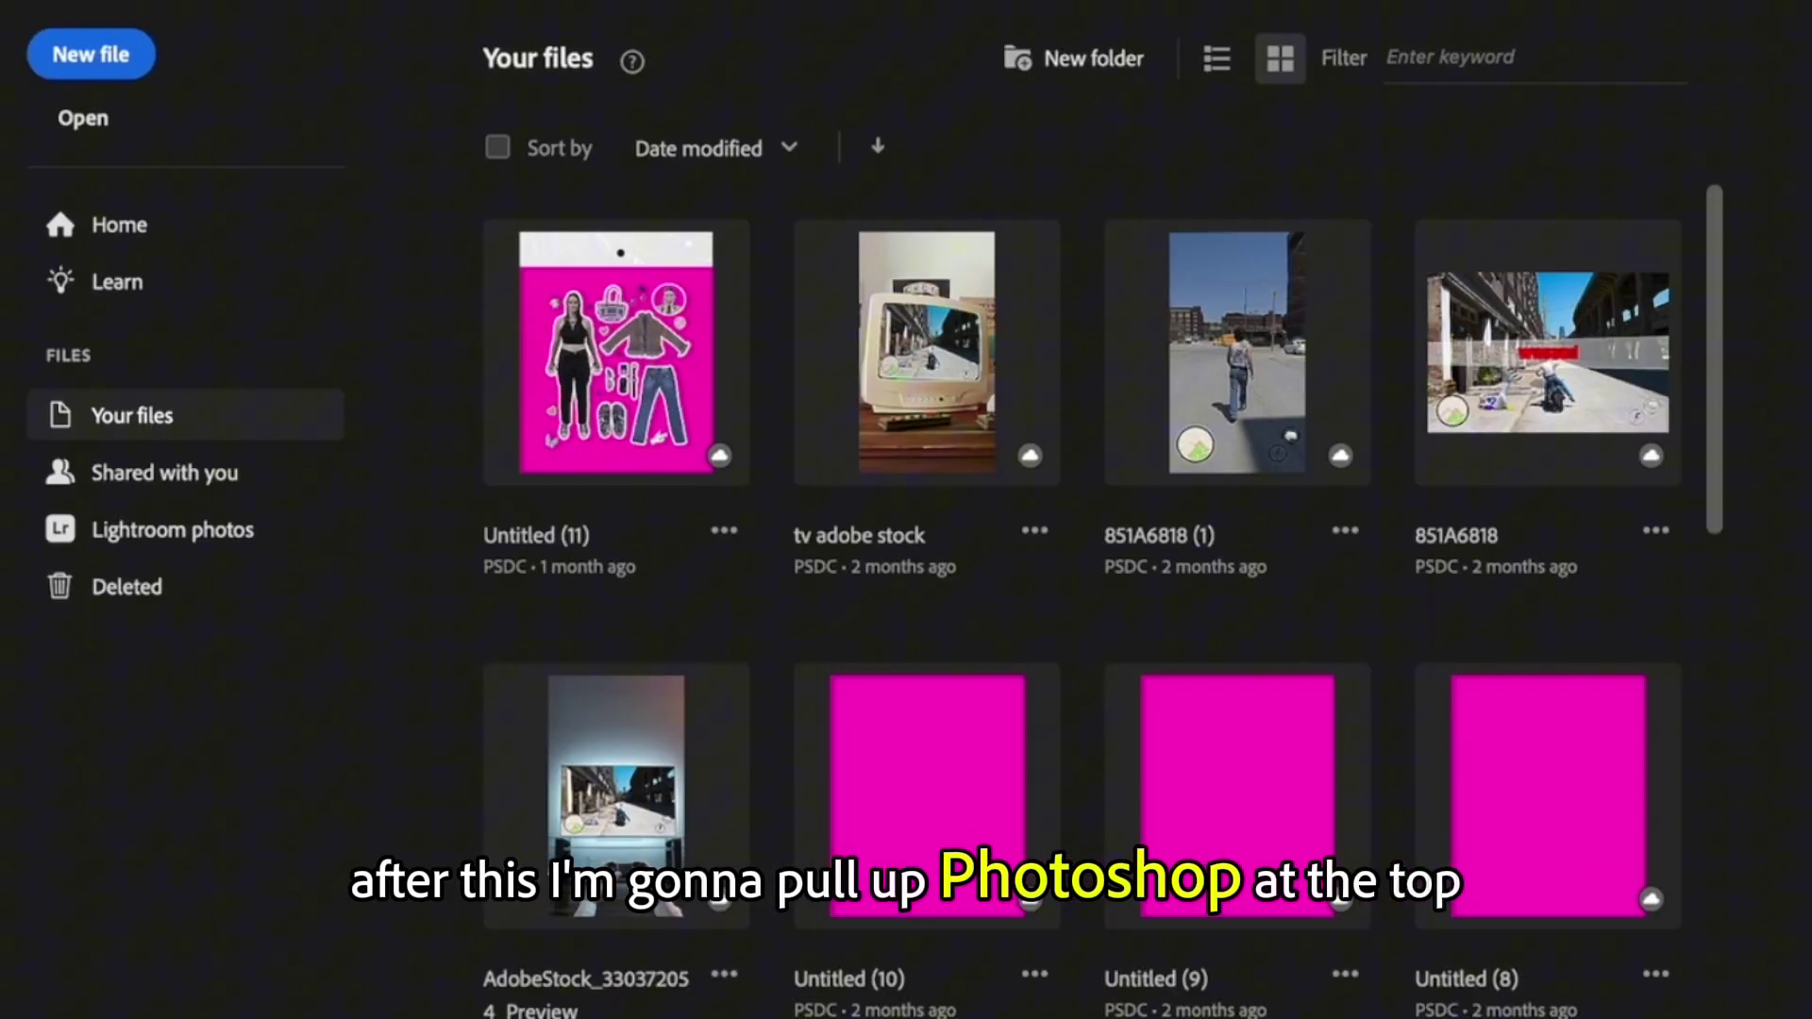
# Load all sixteen FISHEYE ONE JPGs (851A6532-1 to -16) as layers with Load Files into Stack
pyautogui.click(293, 2)
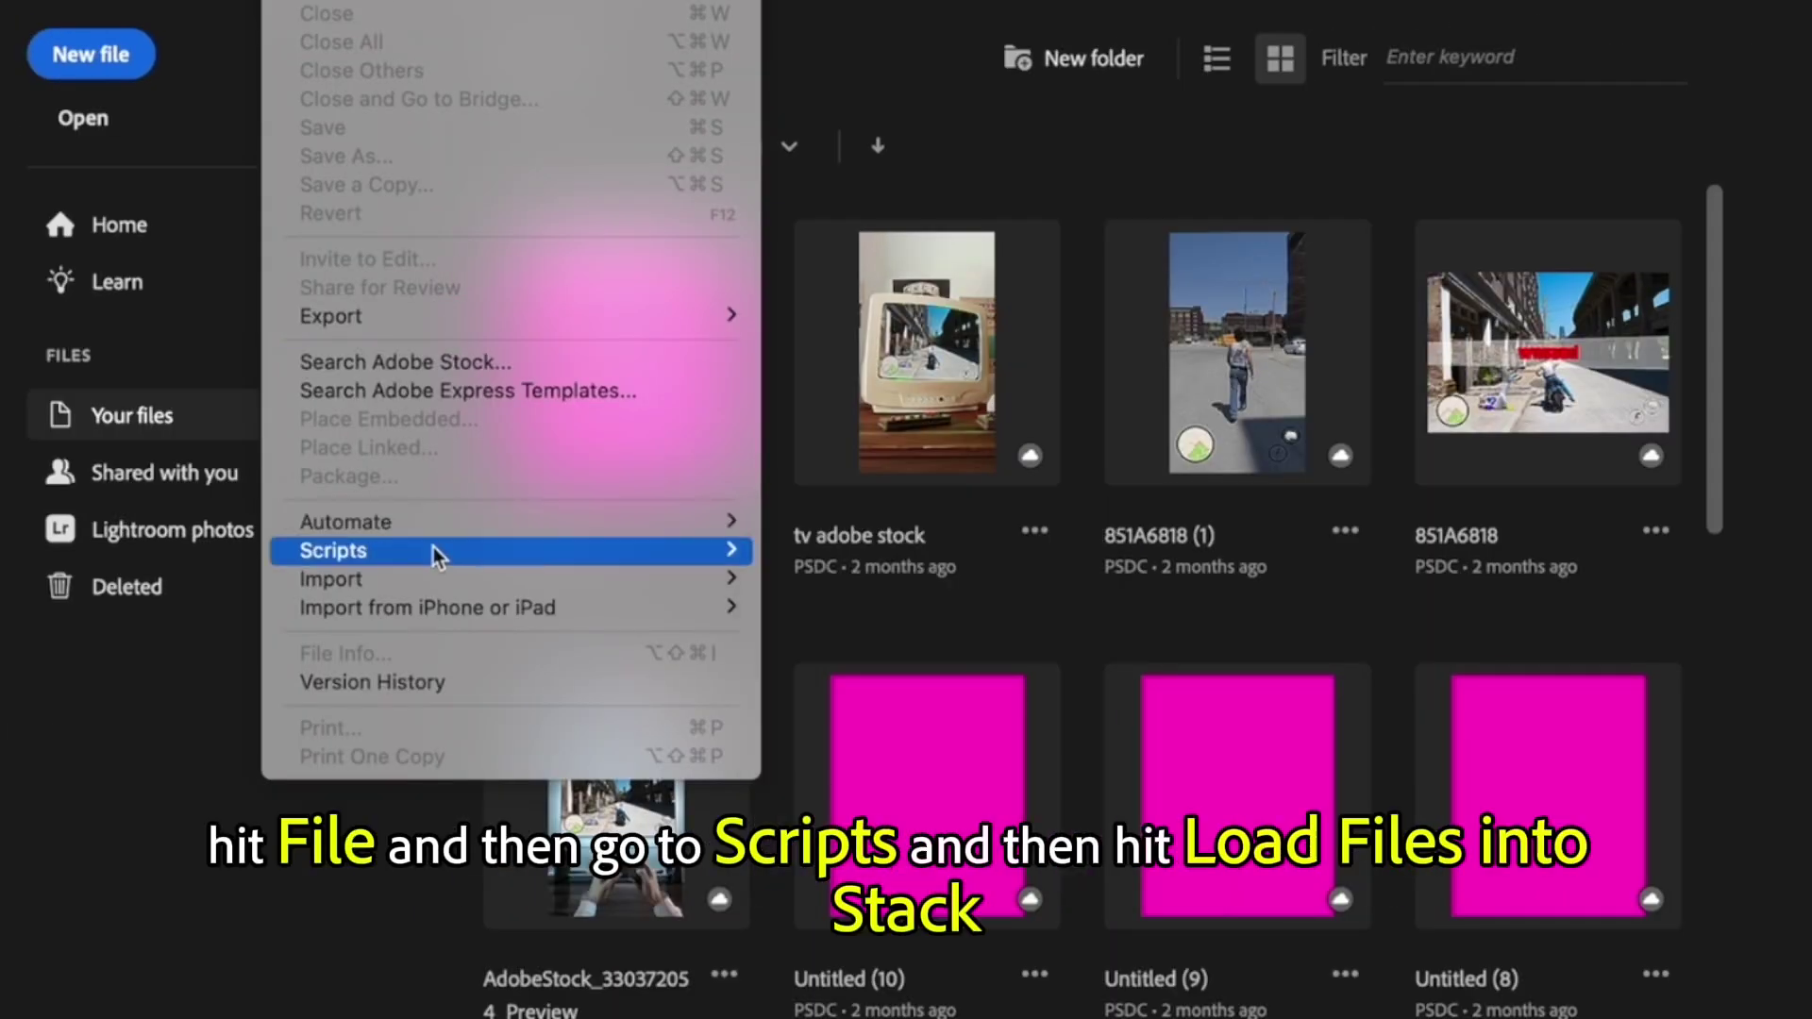
pyautogui.moveTo(433, 550)
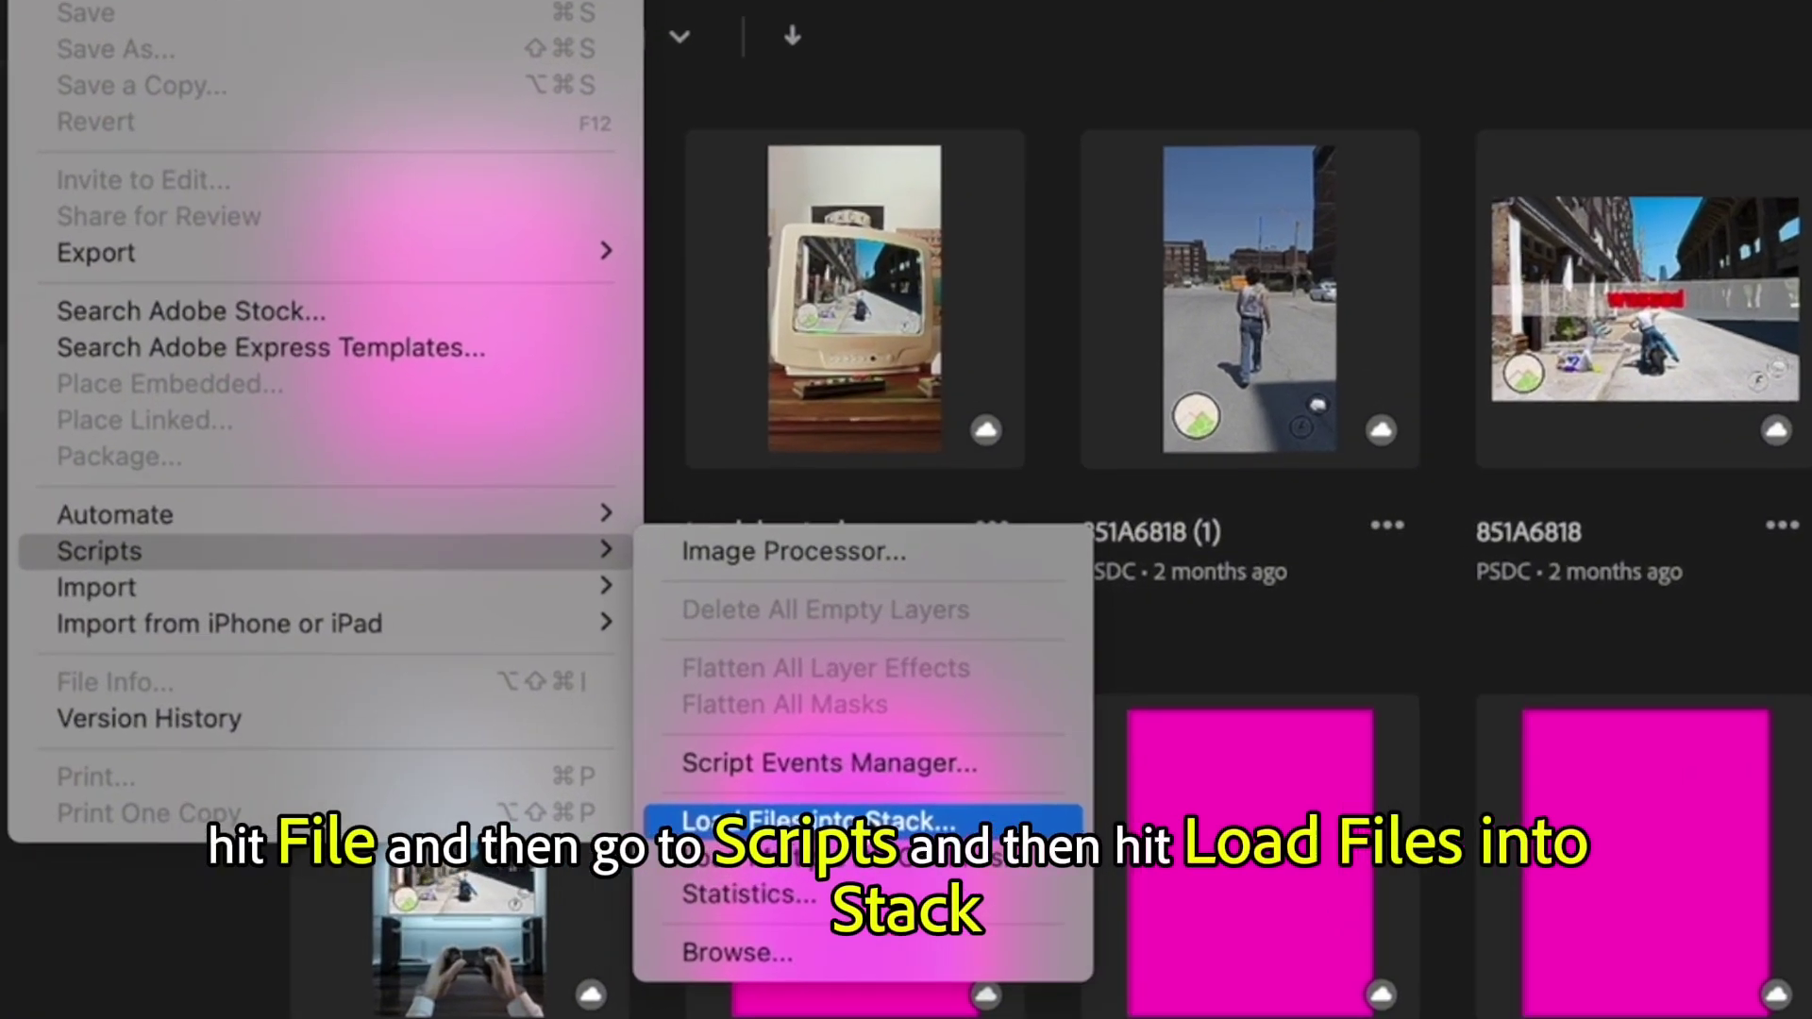
pyautogui.click(937, 762)
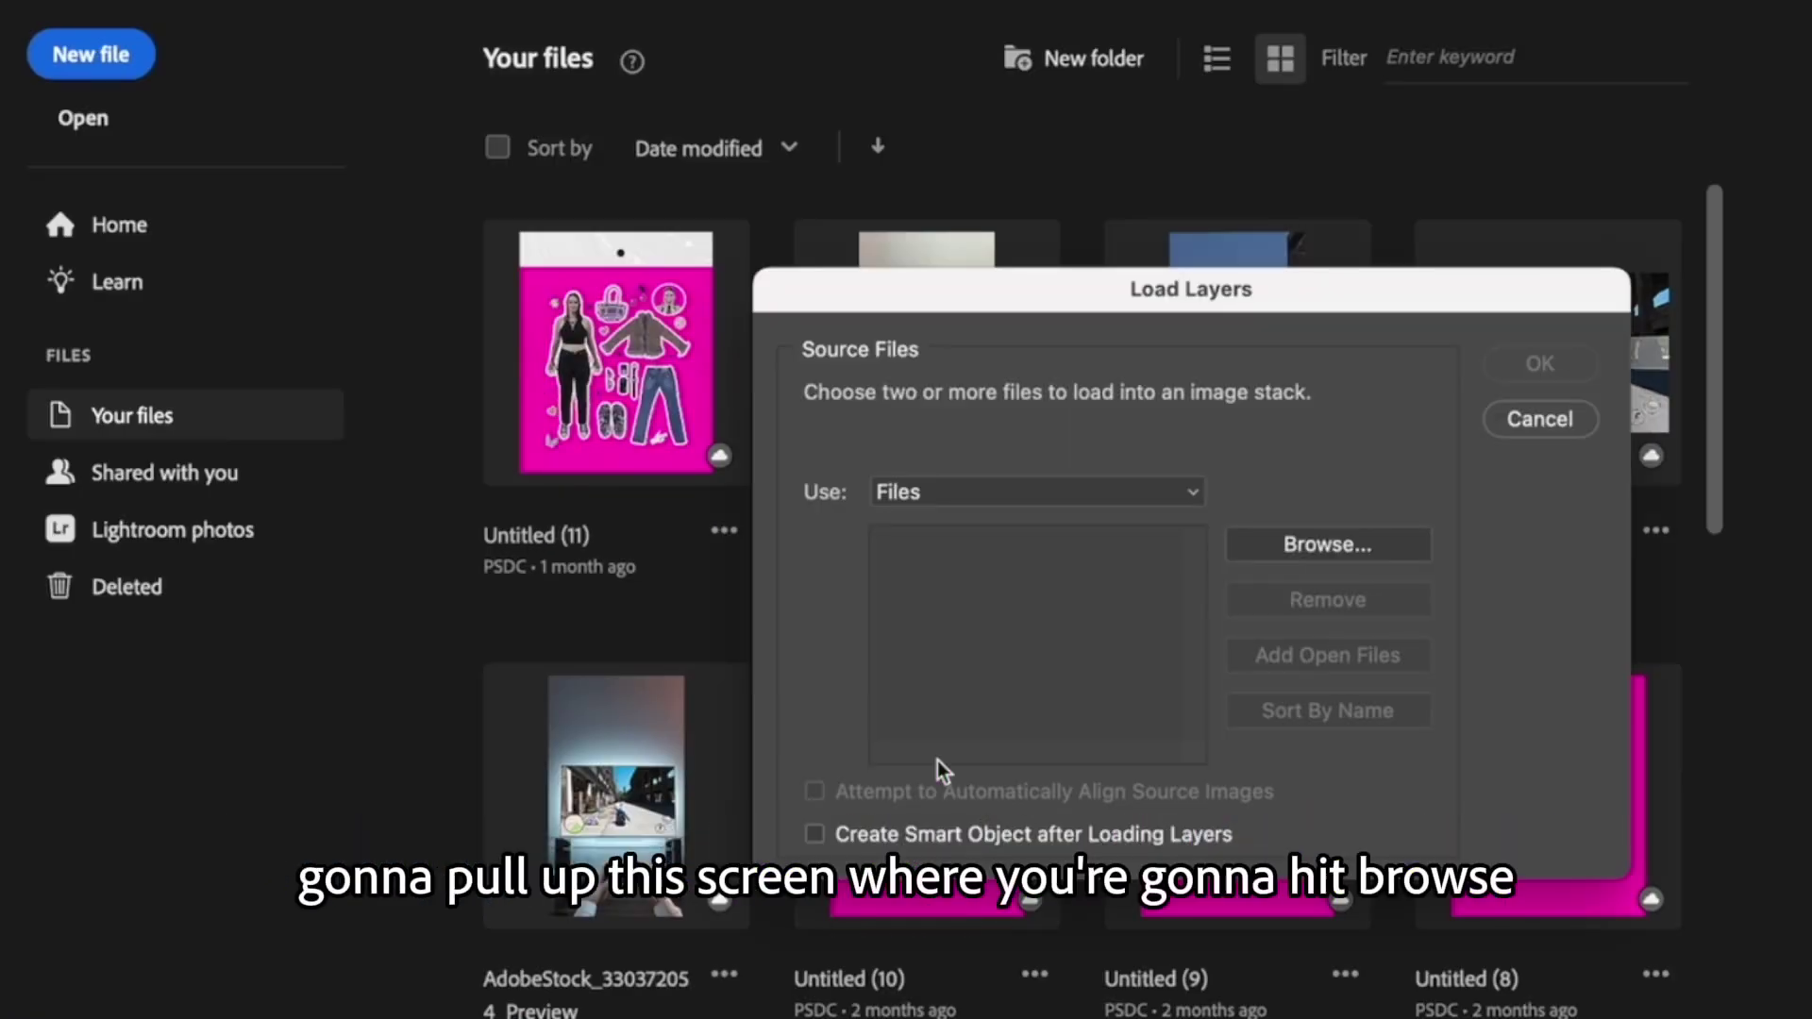
pyautogui.click(1281, 547)
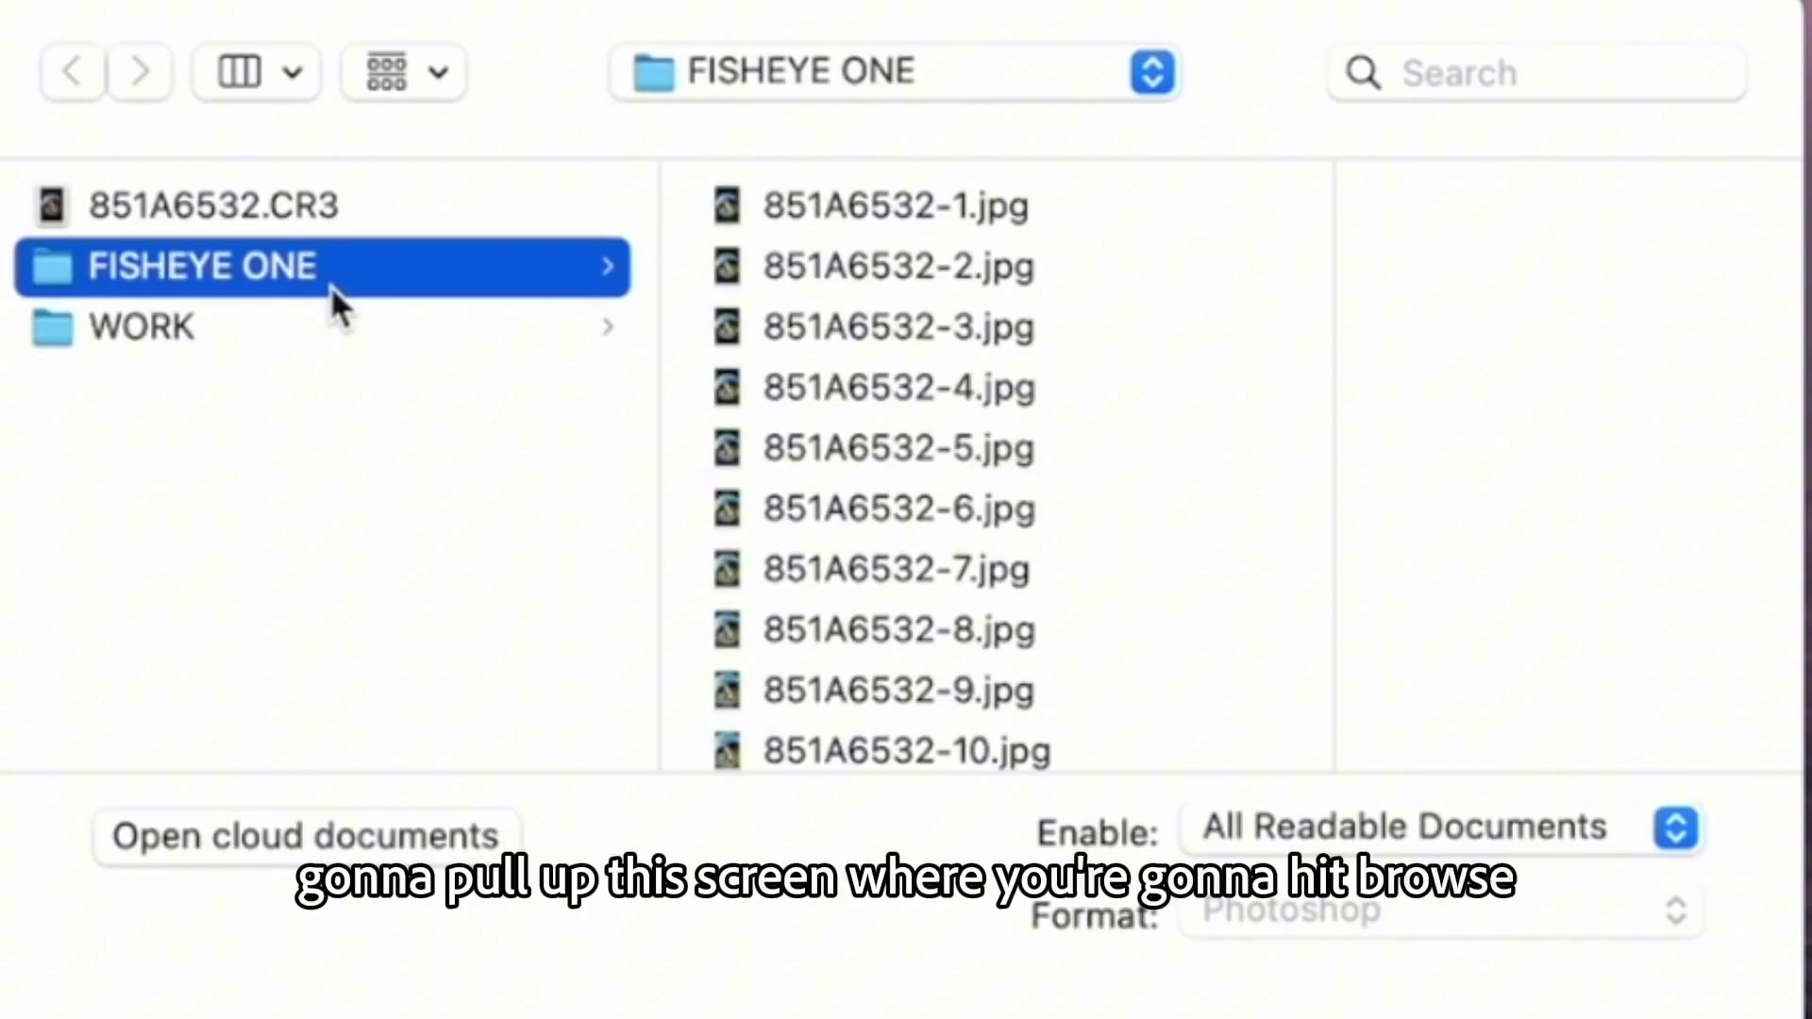
pyautogui.click(898, 234)
pyautogui.scroll(-5, 895, 228)
pyautogui.keyDown('shift'); pyautogui.click(727, 717); pyautogui.keyUp('shift')
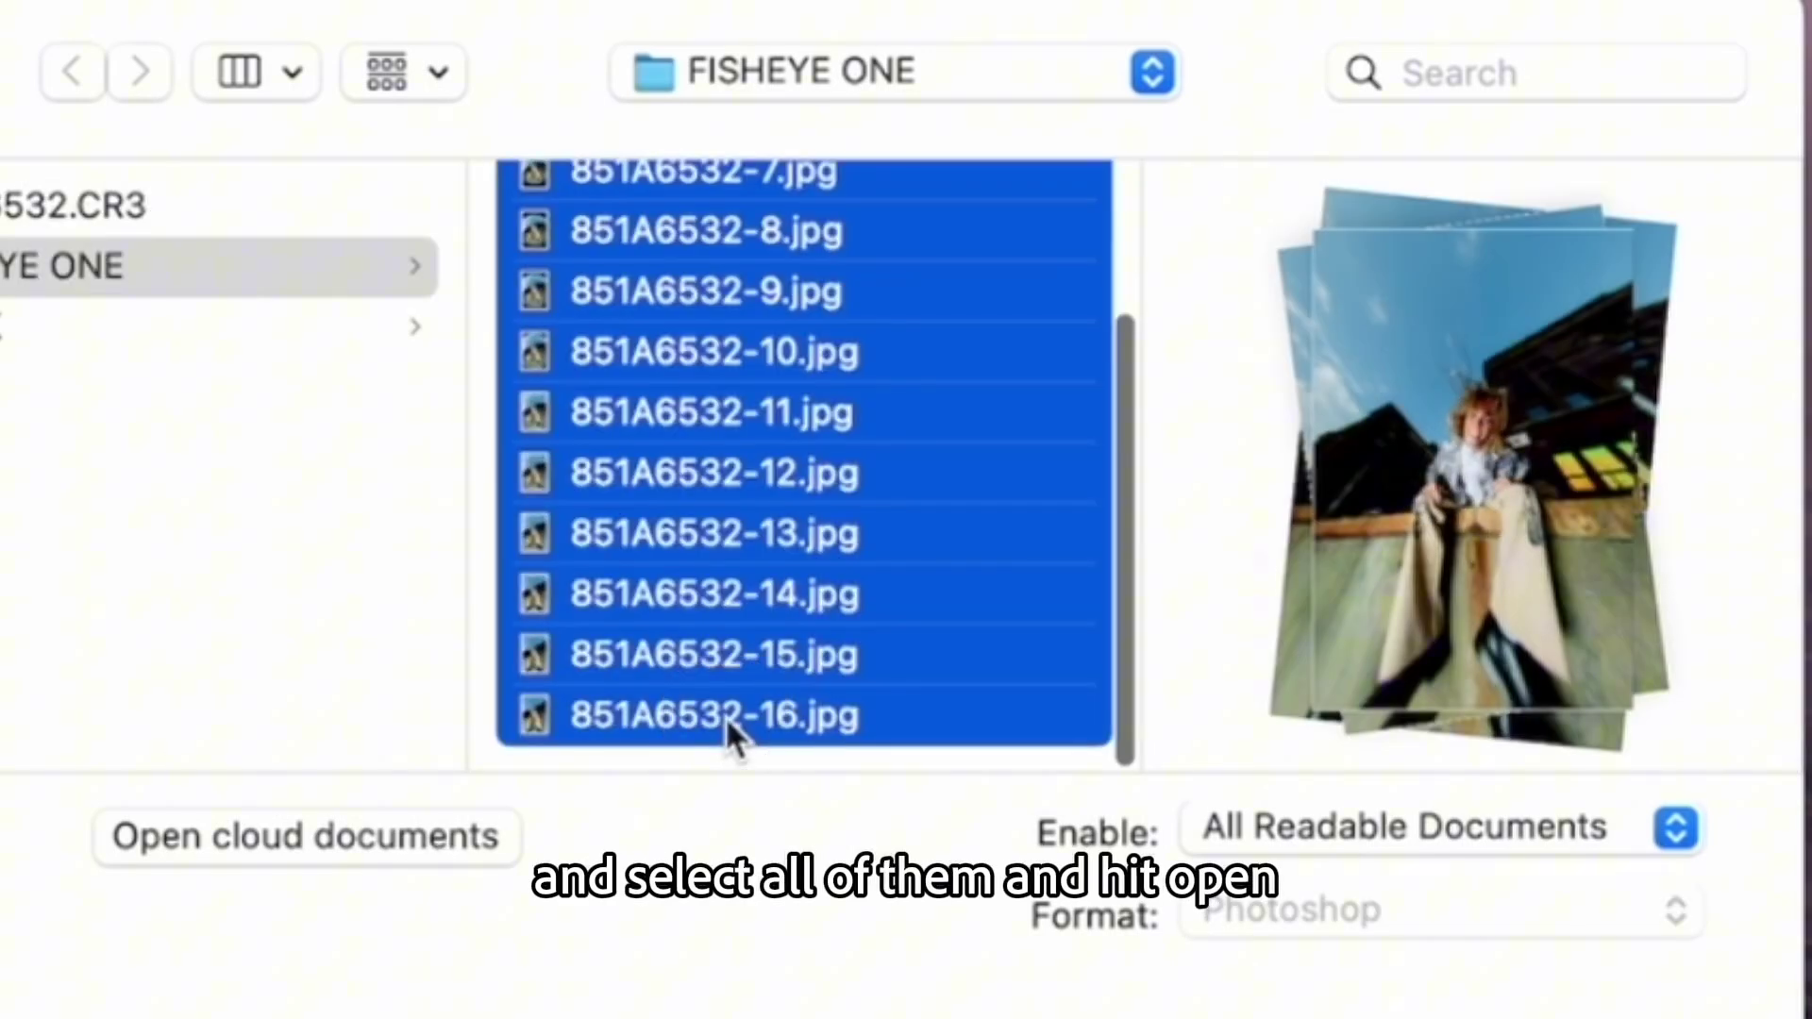
pyautogui.press('Return')
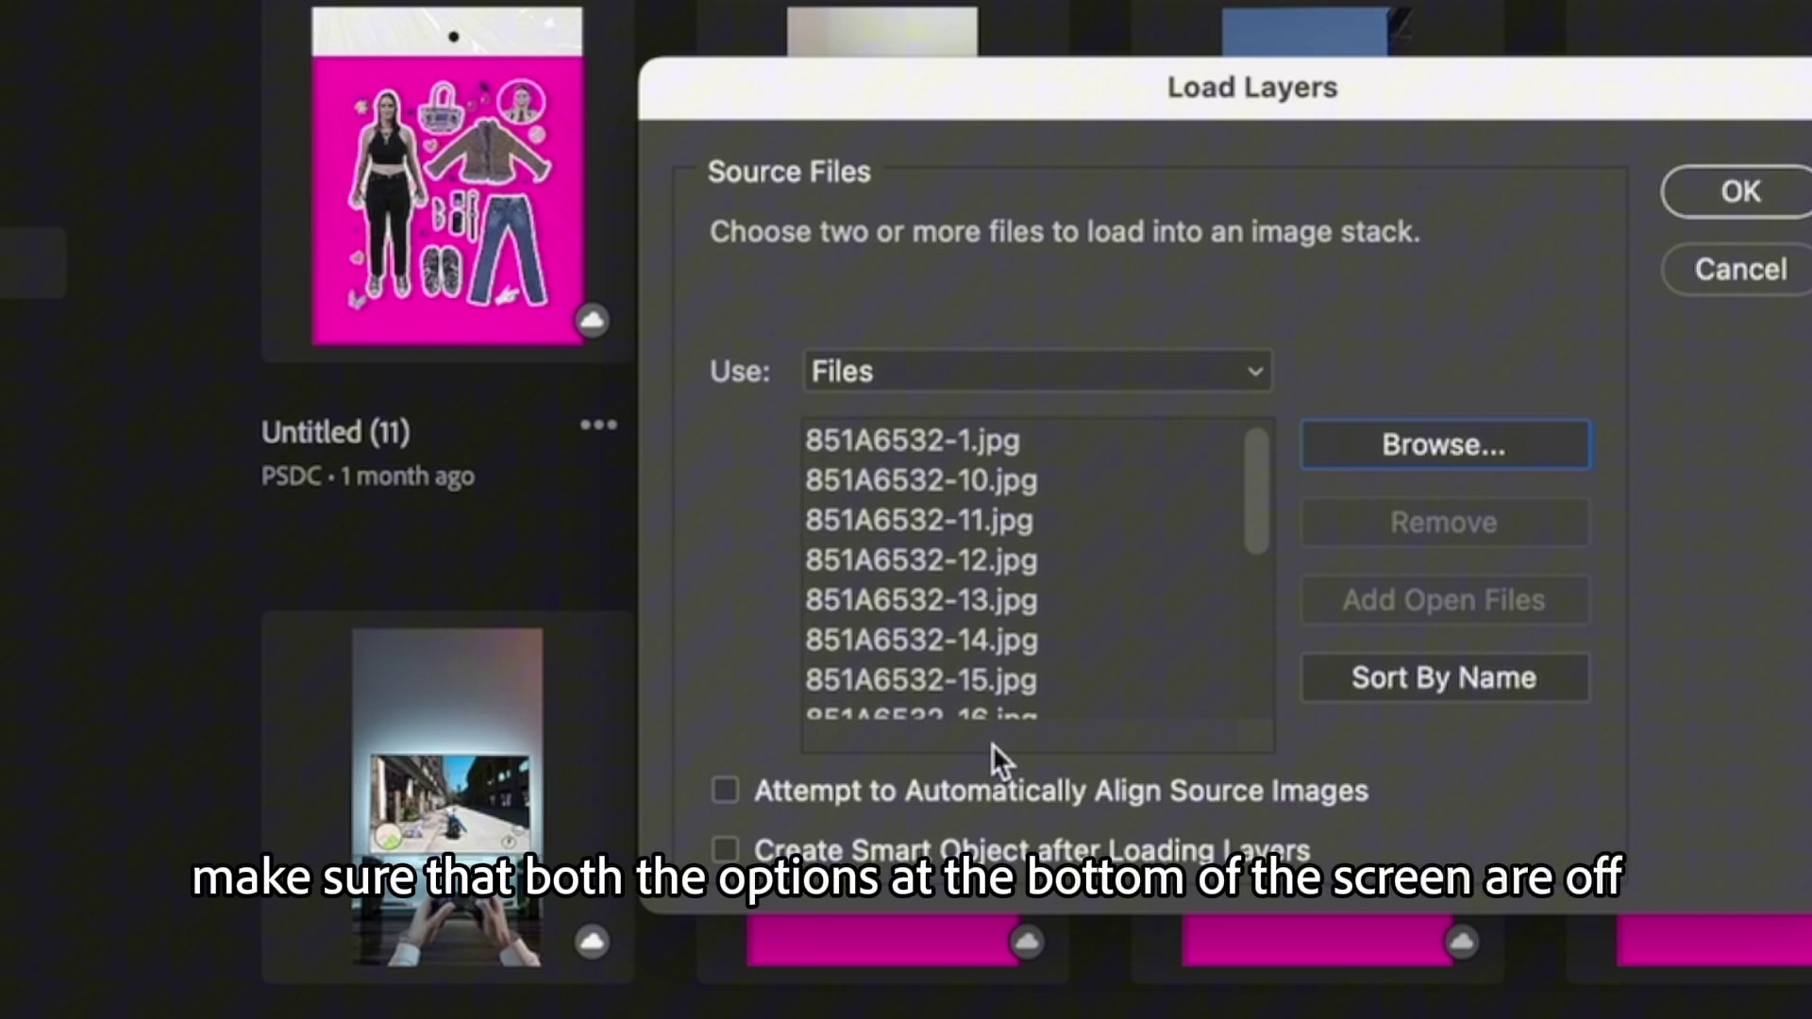
pyautogui.click(1562, 370)
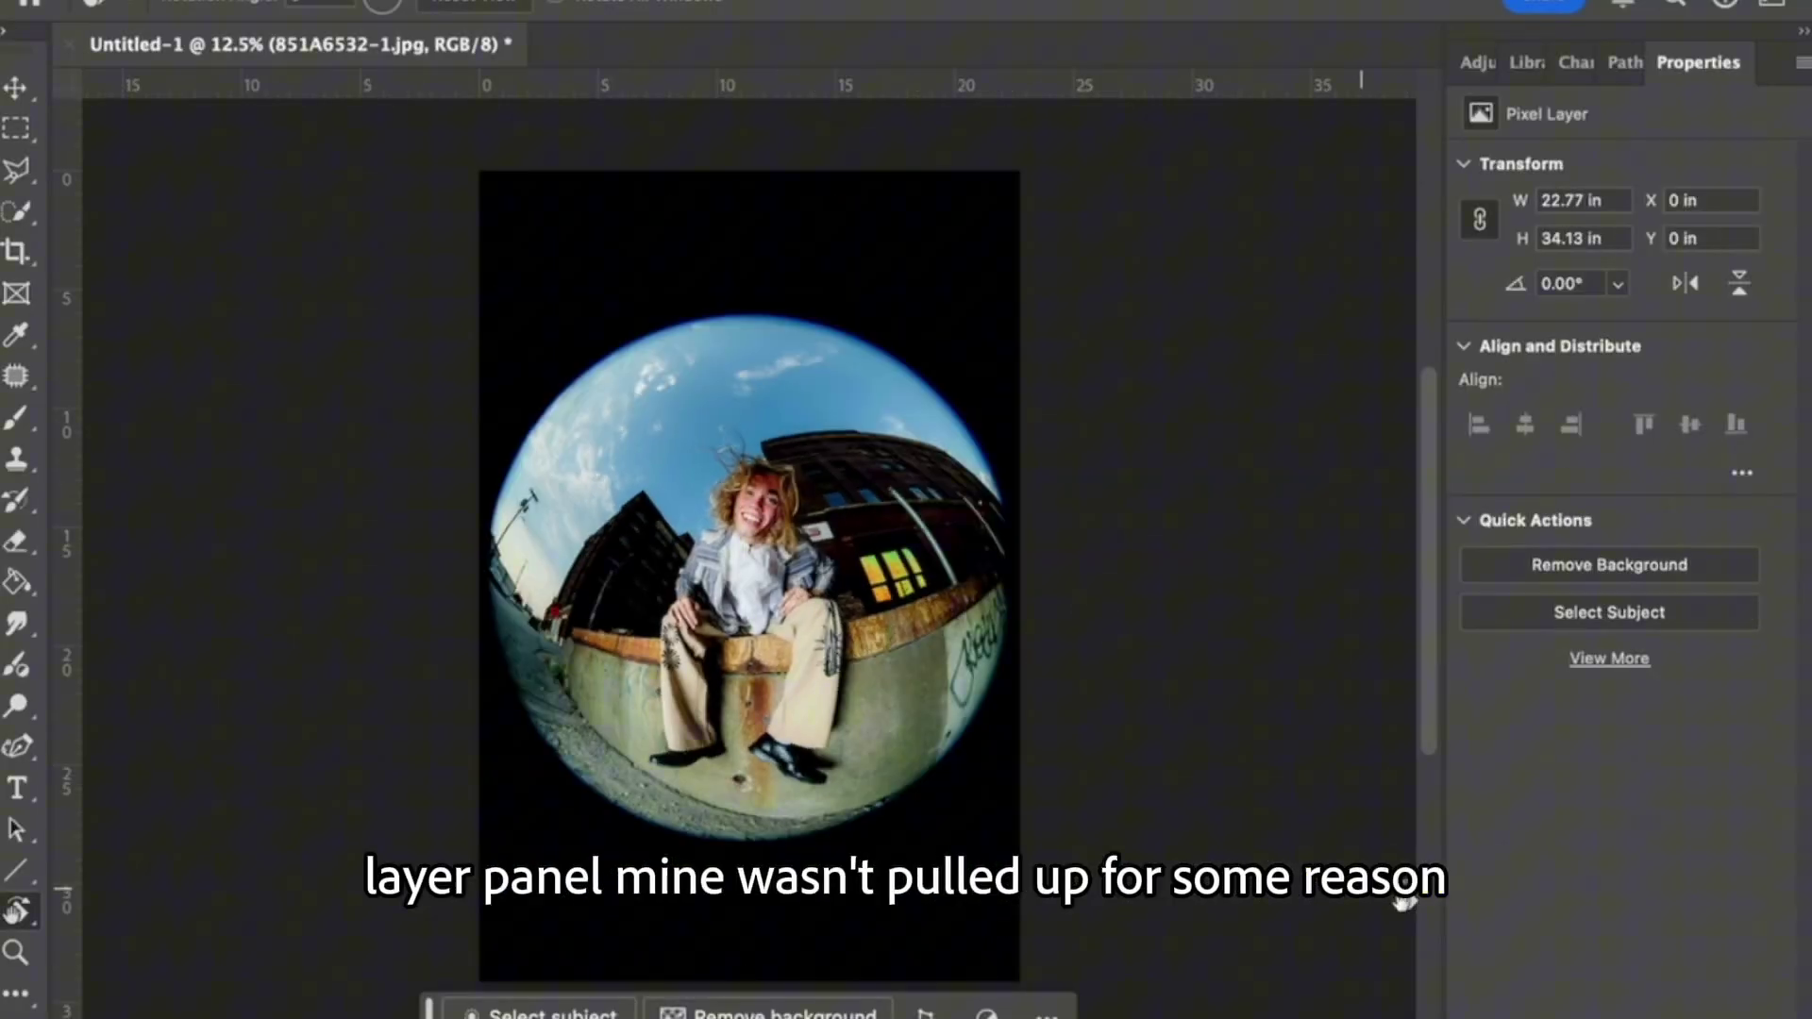
# Show the Layers panel and drag the layers into order, 851A6532-1 at the top
pyautogui.click(1383, 2)
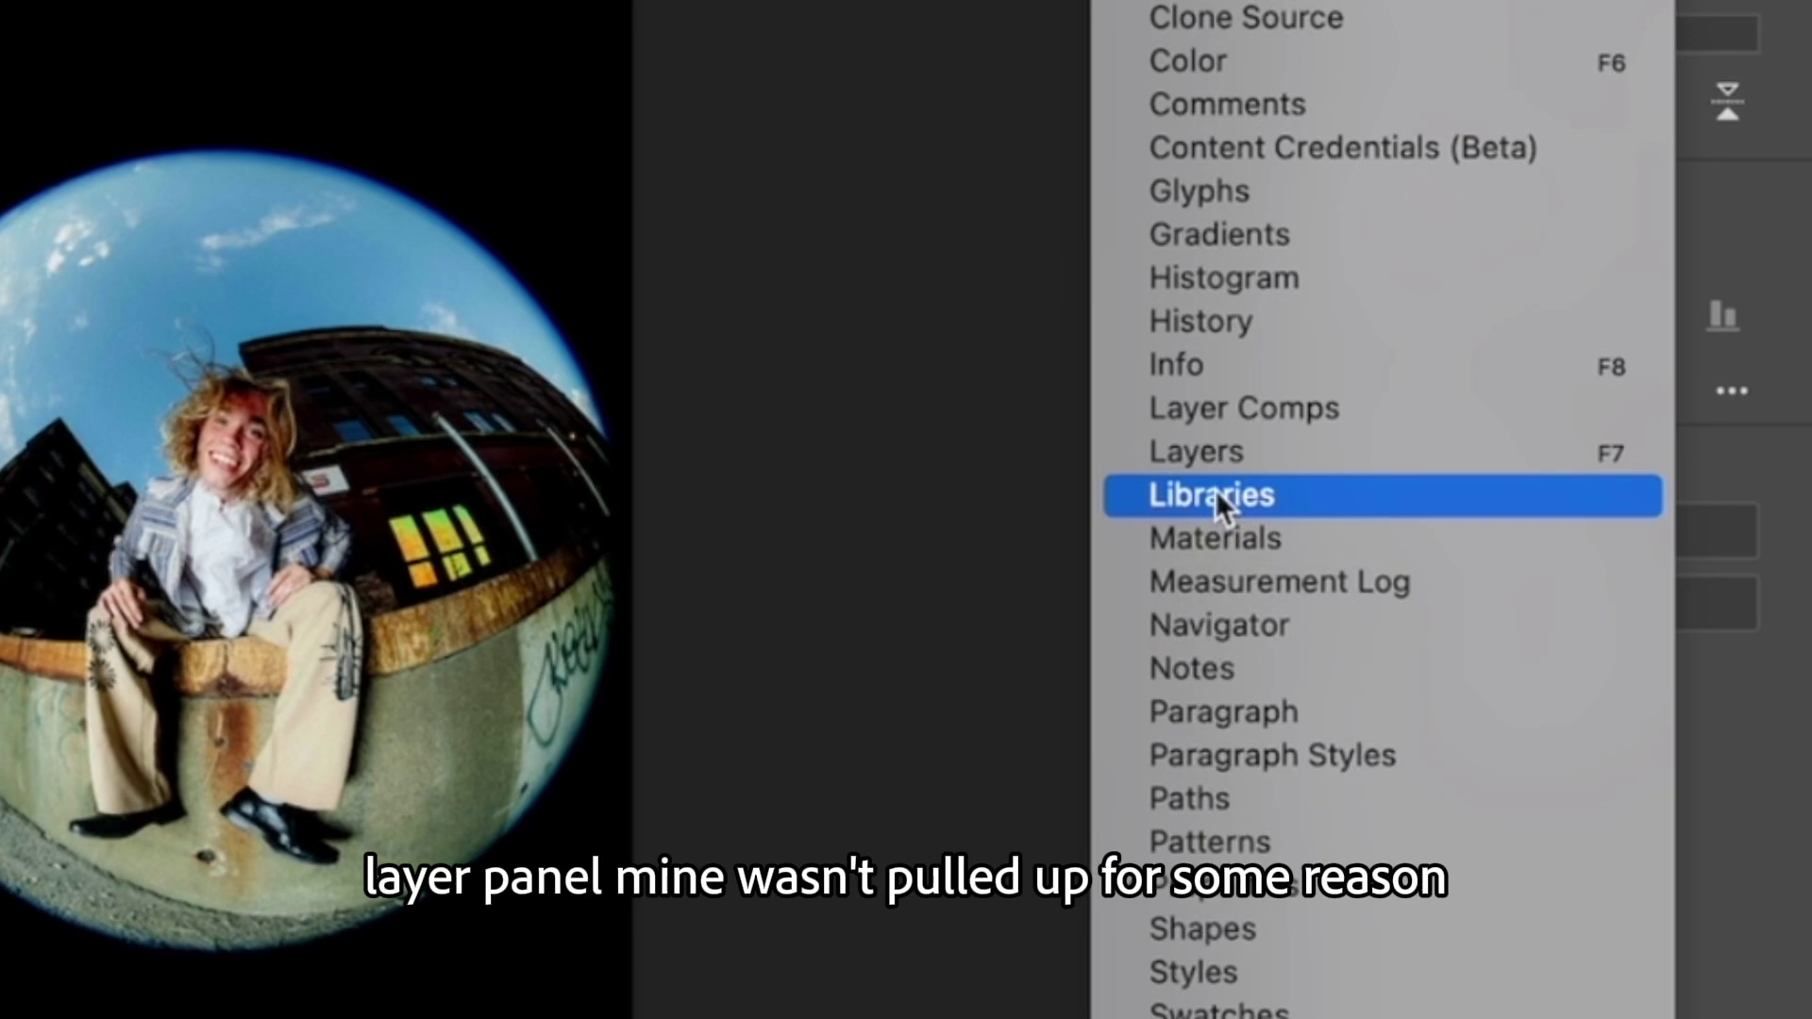
pyautogui.click(1614, 514)
pyautogui.scroll(2, 1642, 1002)
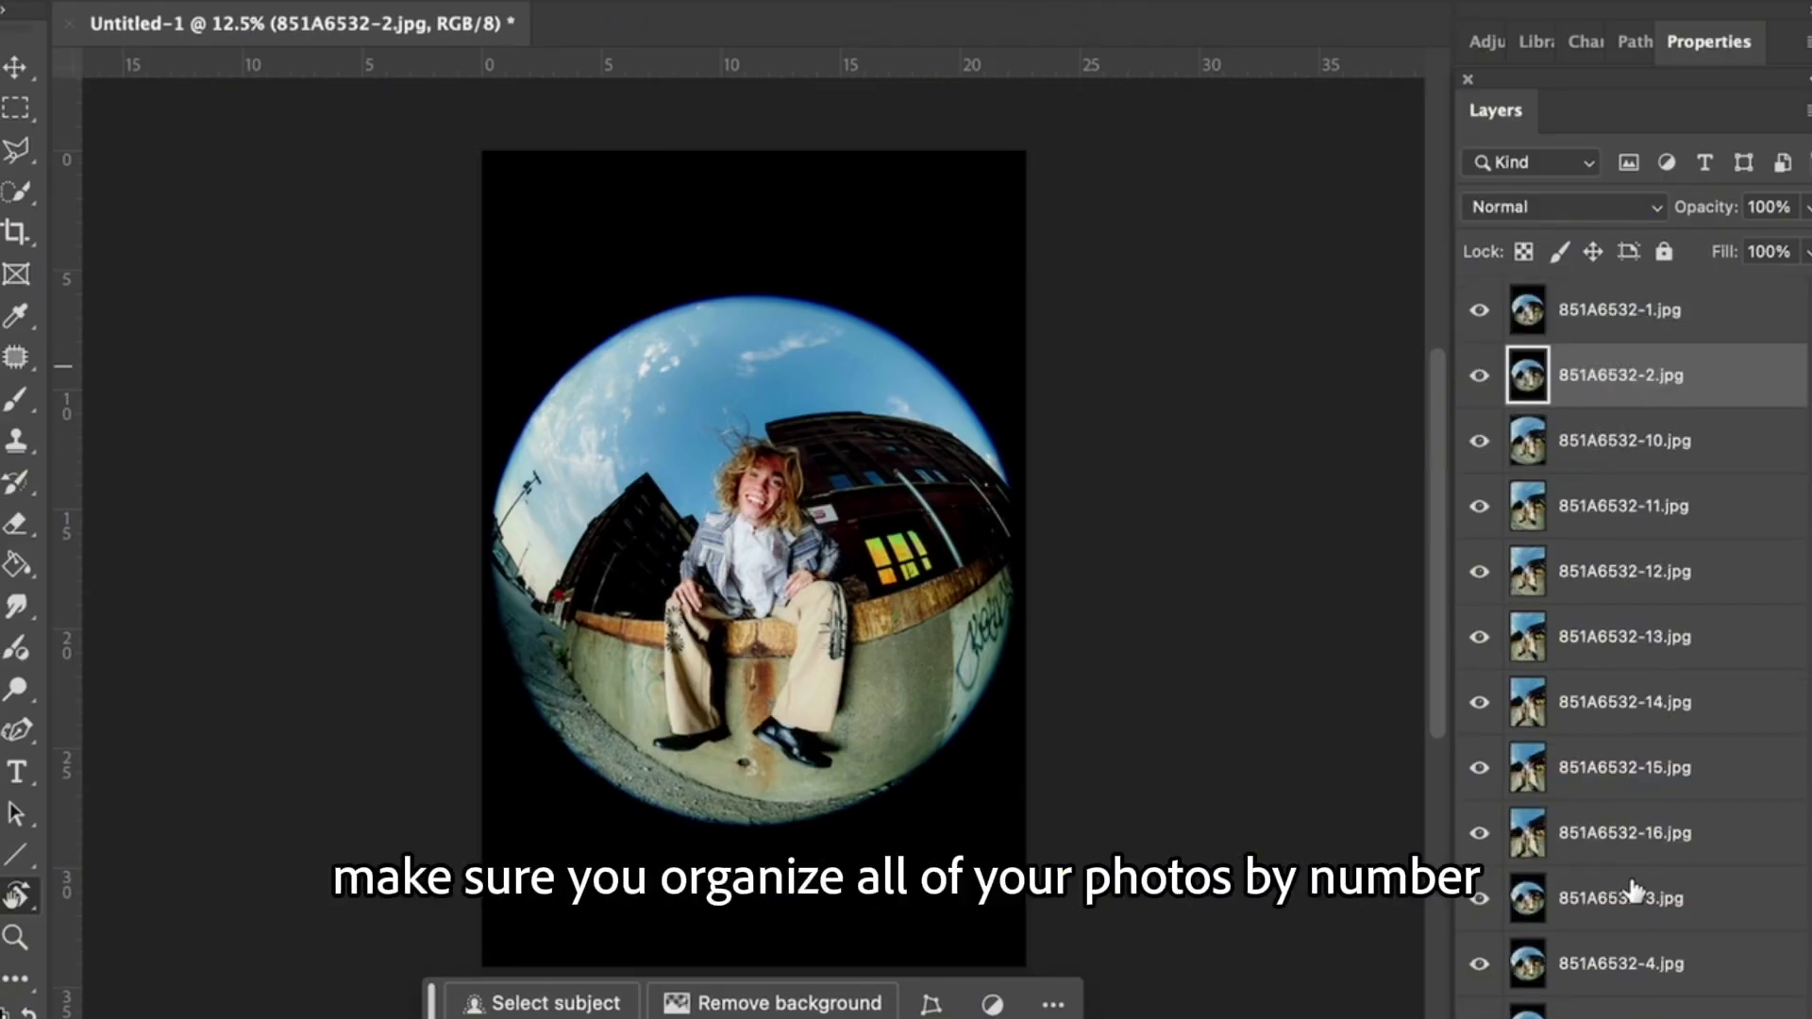
pyautogui.moveTo(1624, 501); pyautogui.dragTo(1624, 408)
pyautogui.moveTo(1642, 962); pyautogui.dragTo(1632, 491)
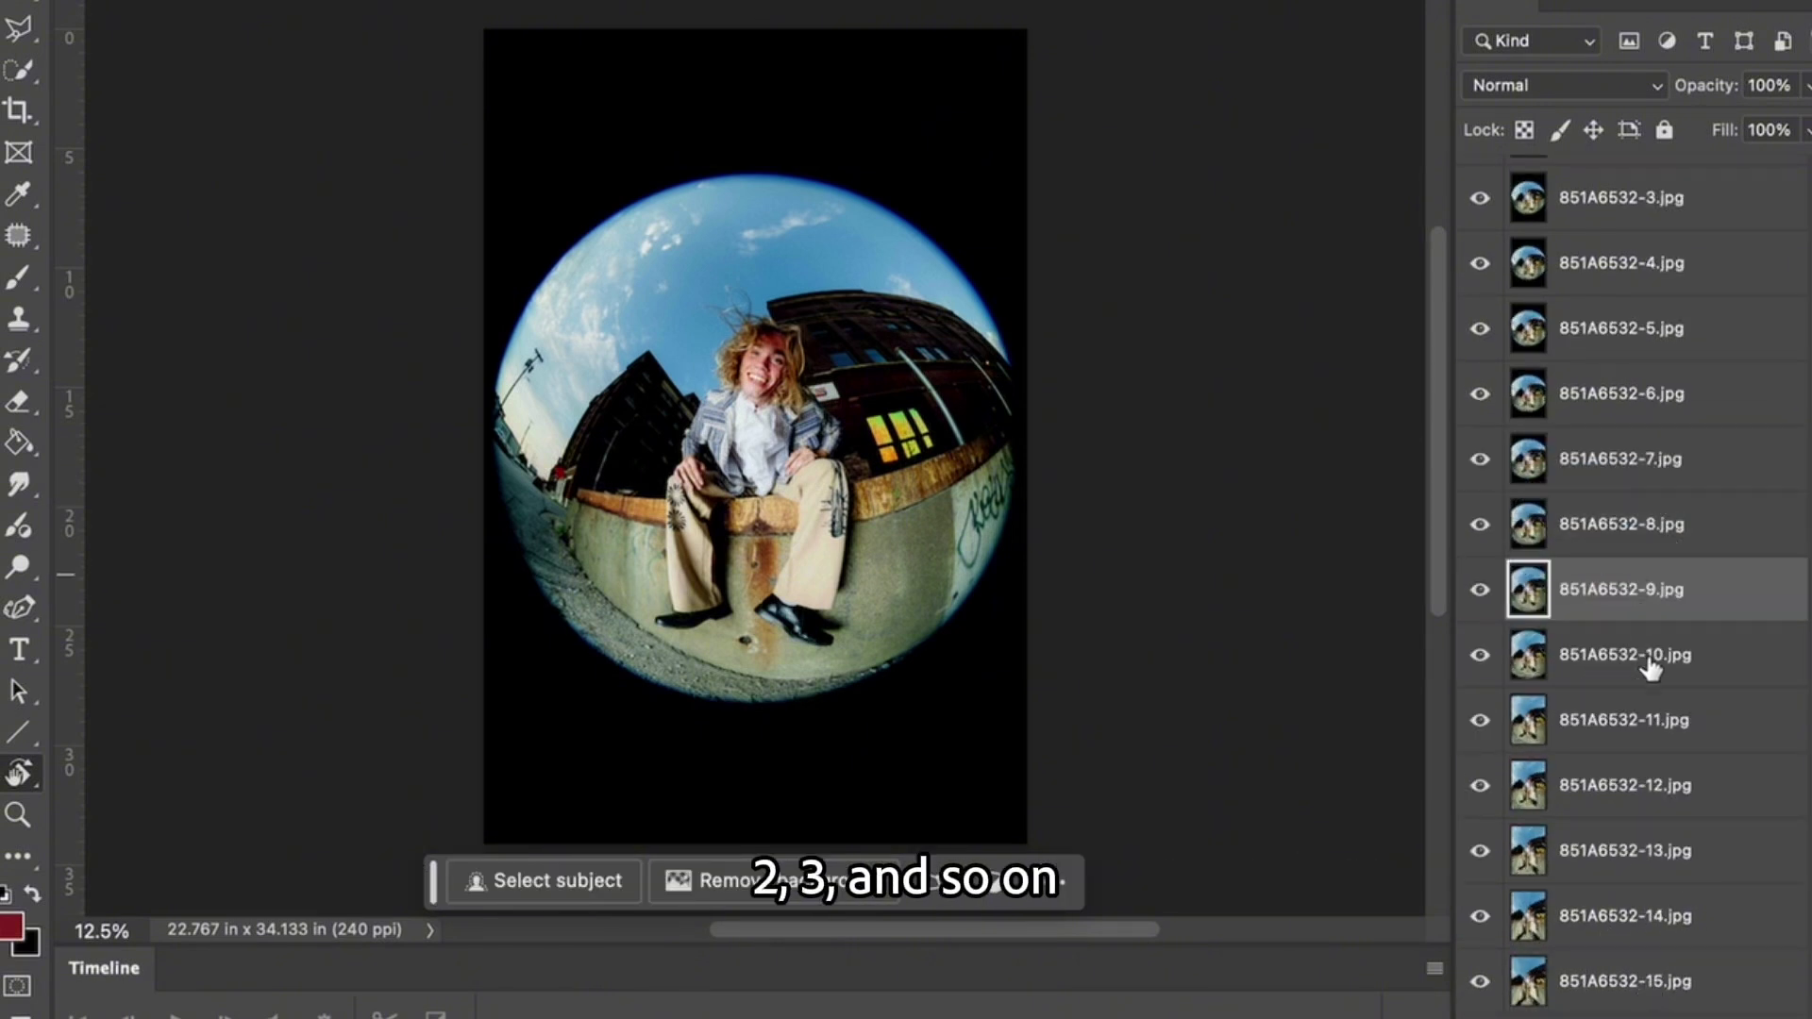
pyautogui.scroll(2, 1661, 1000)
# Select all layers and paste a duplicate set into the stack
pyautogui.press('super+alt+a')
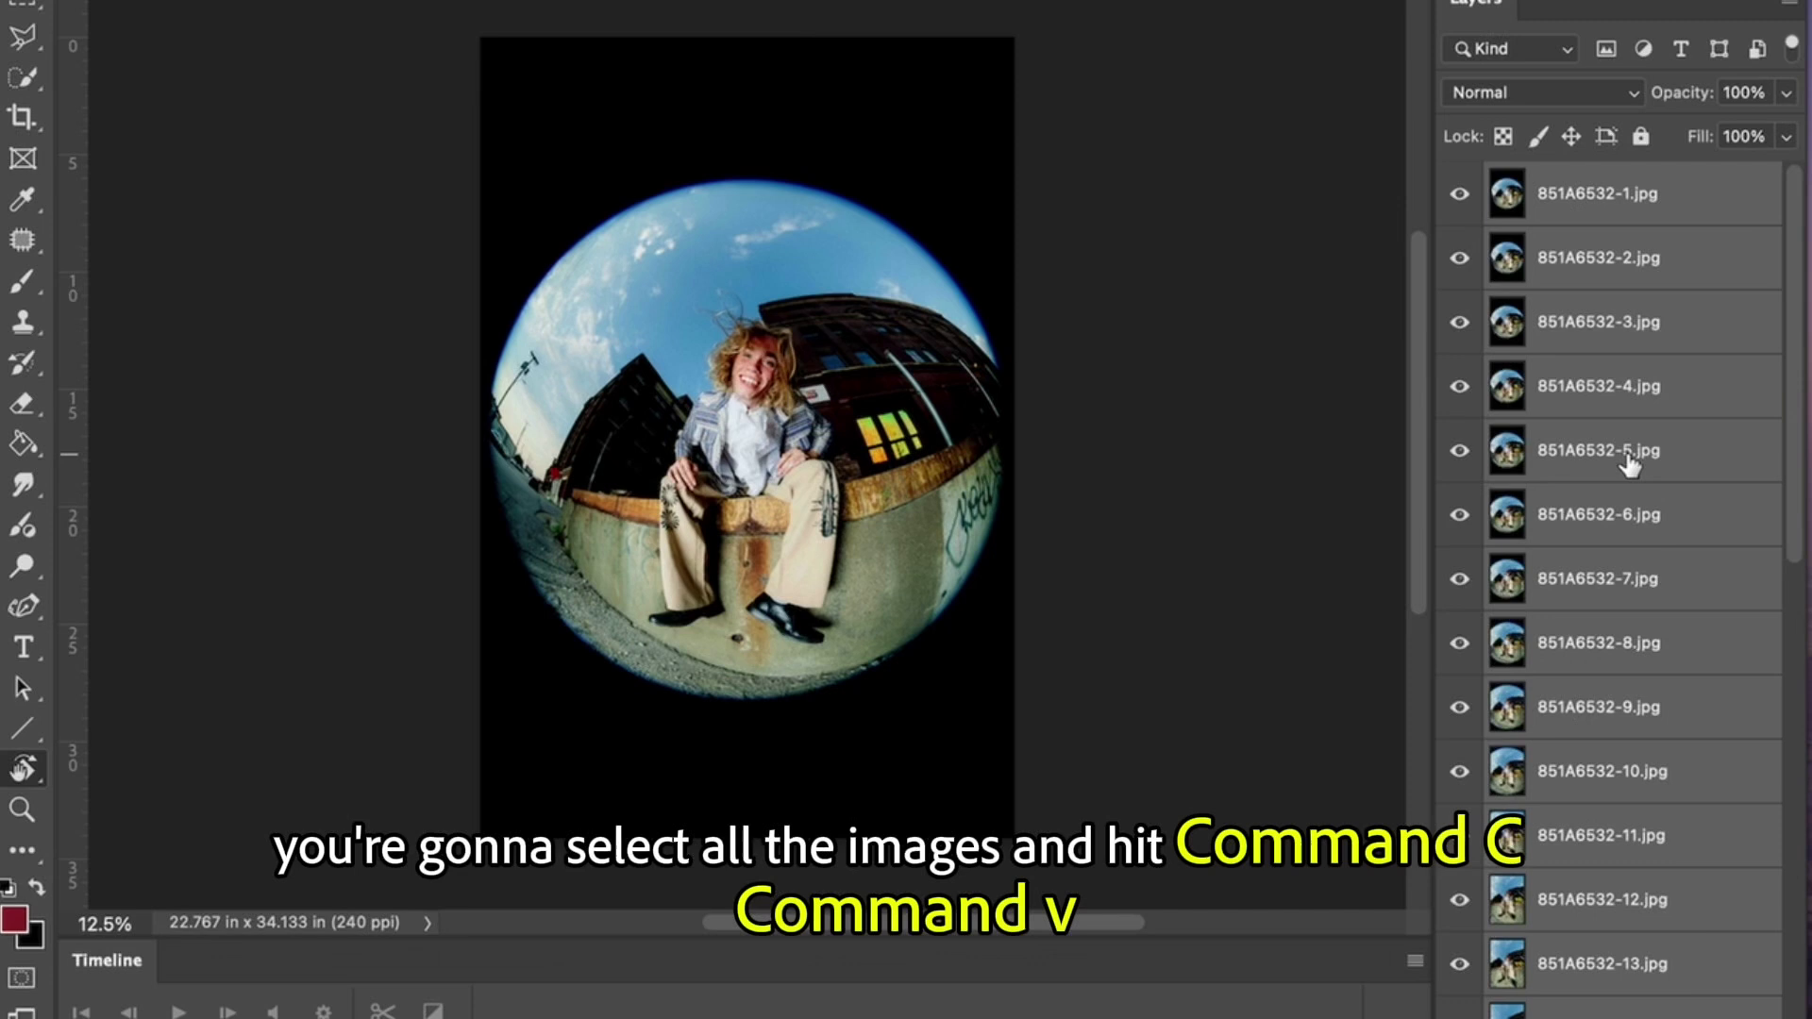
pyautogui.press('super+c')
pyautogui.press('super+v')
pyautogui.scroll(-3, 1629, 463)
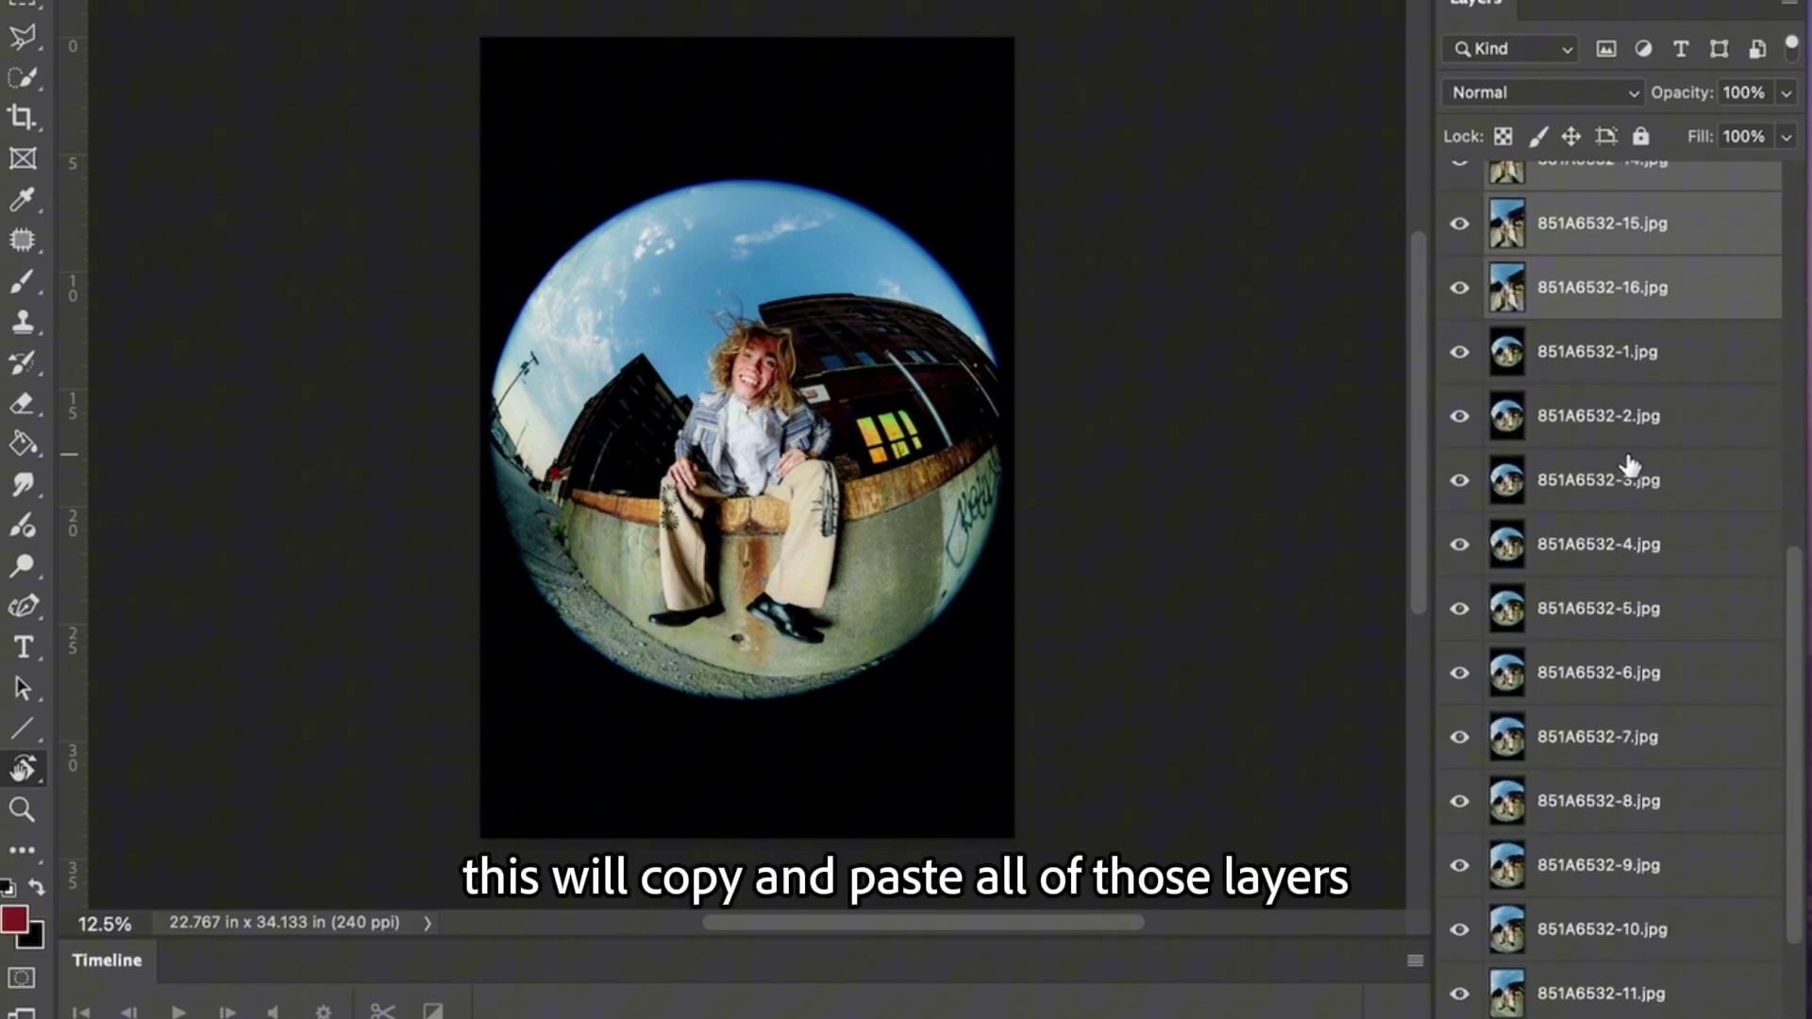
pyautogui.scroll(4, 1629, 467)
# Move layer 851A6532-16.jpg to the top of the stack
pyautogui.click(1630, 476)
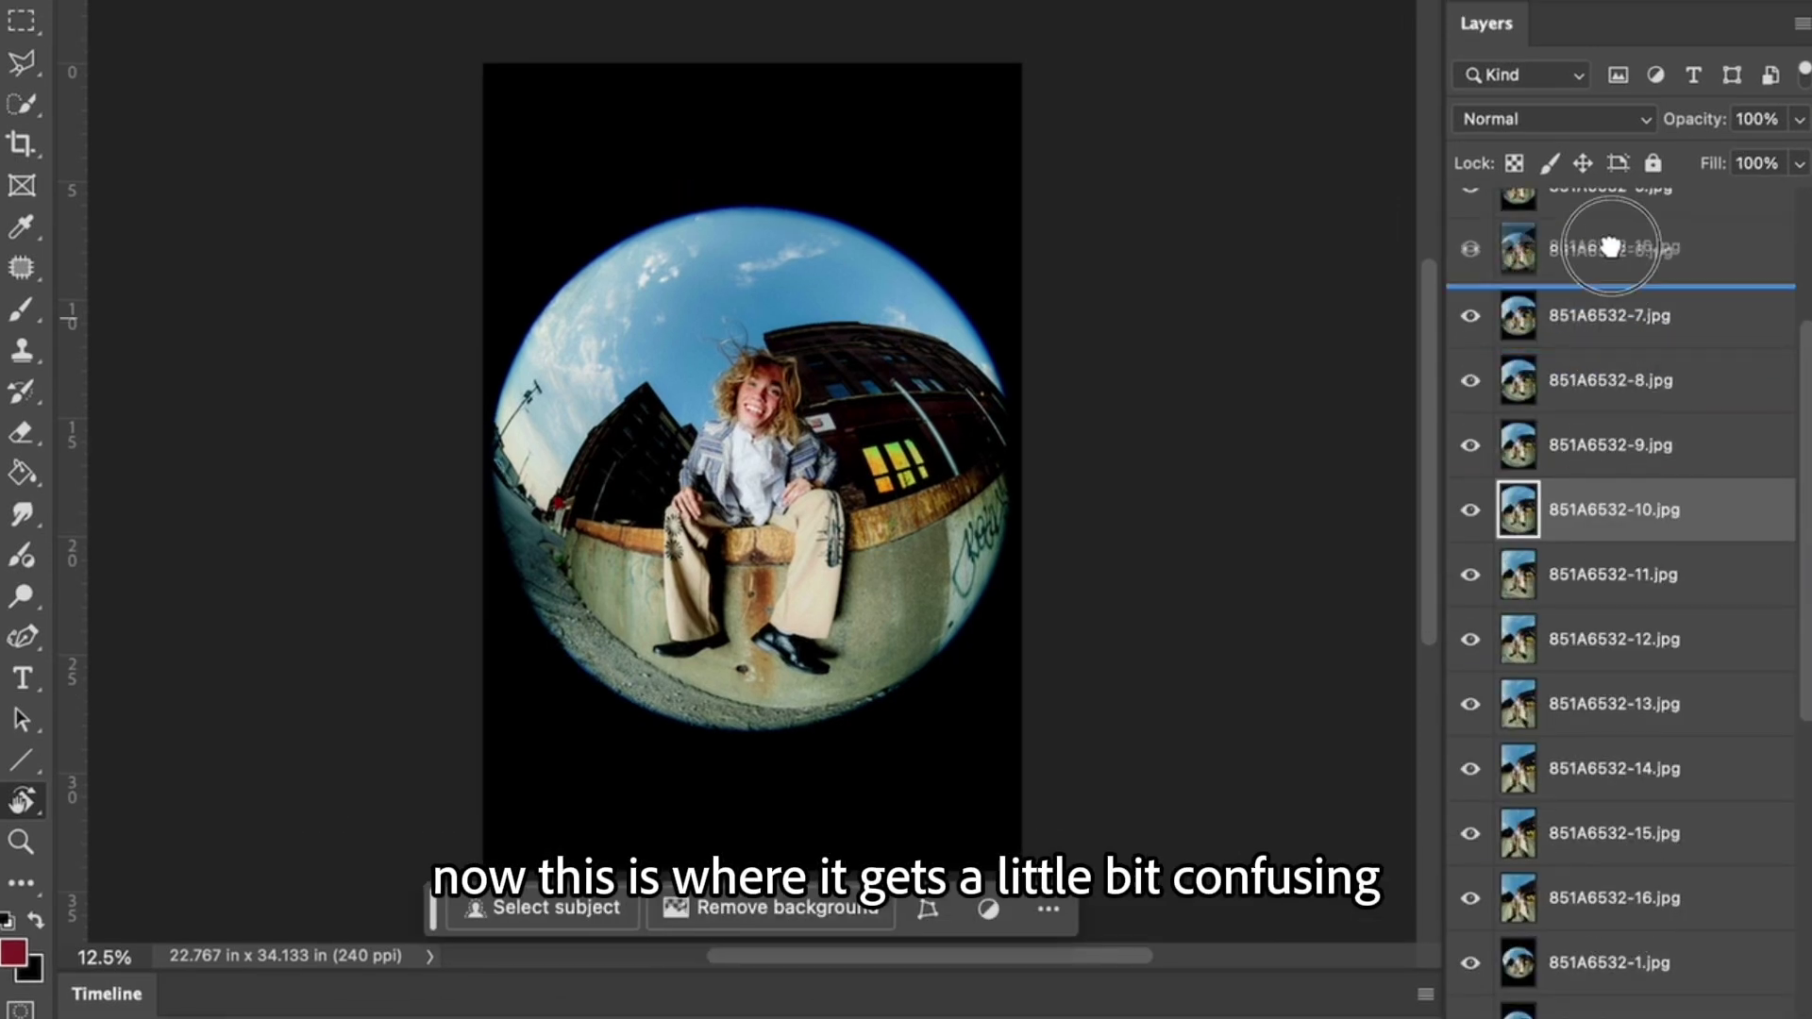
pyautogui.moveTo(1610, 247); pyautogui.dragTo(1612, 233)
pyautogui.moveTo(1653, 517); pyautogui.dragTo(1638, 223)
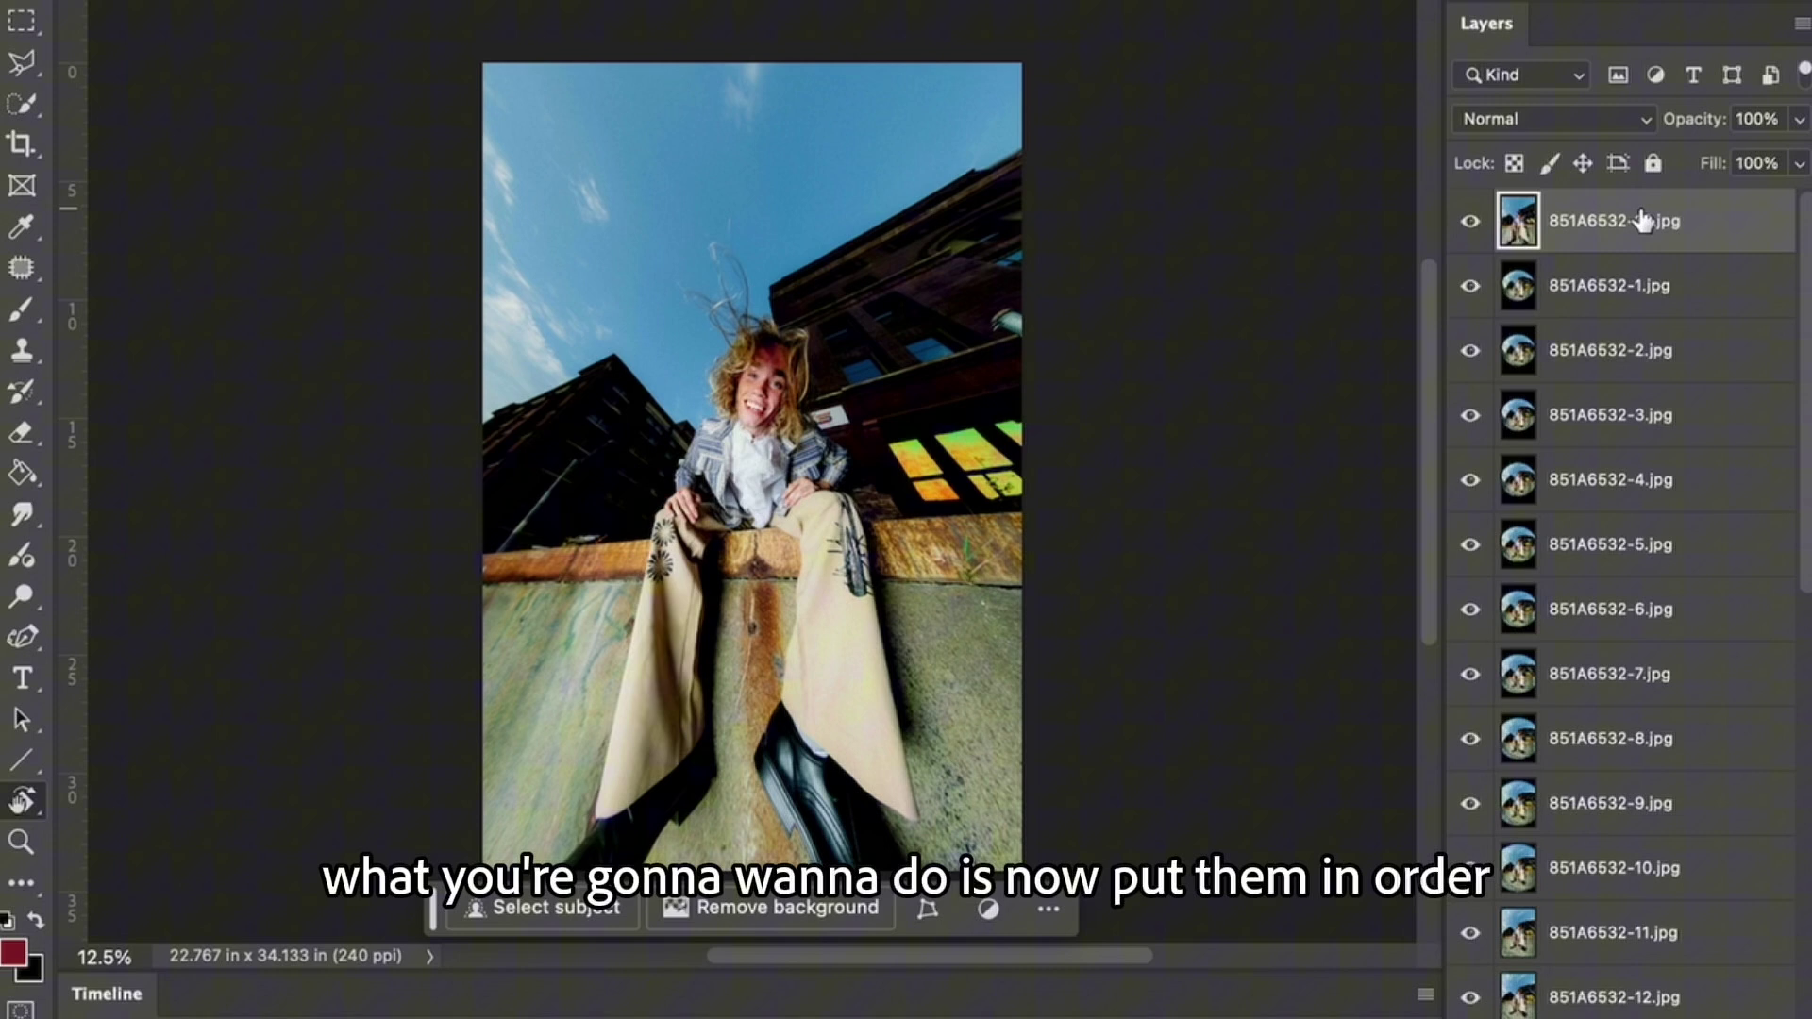
pyautogui.scroll(-5, 1643, 535)
pyautogui.scroll(-3, 1623, 928)
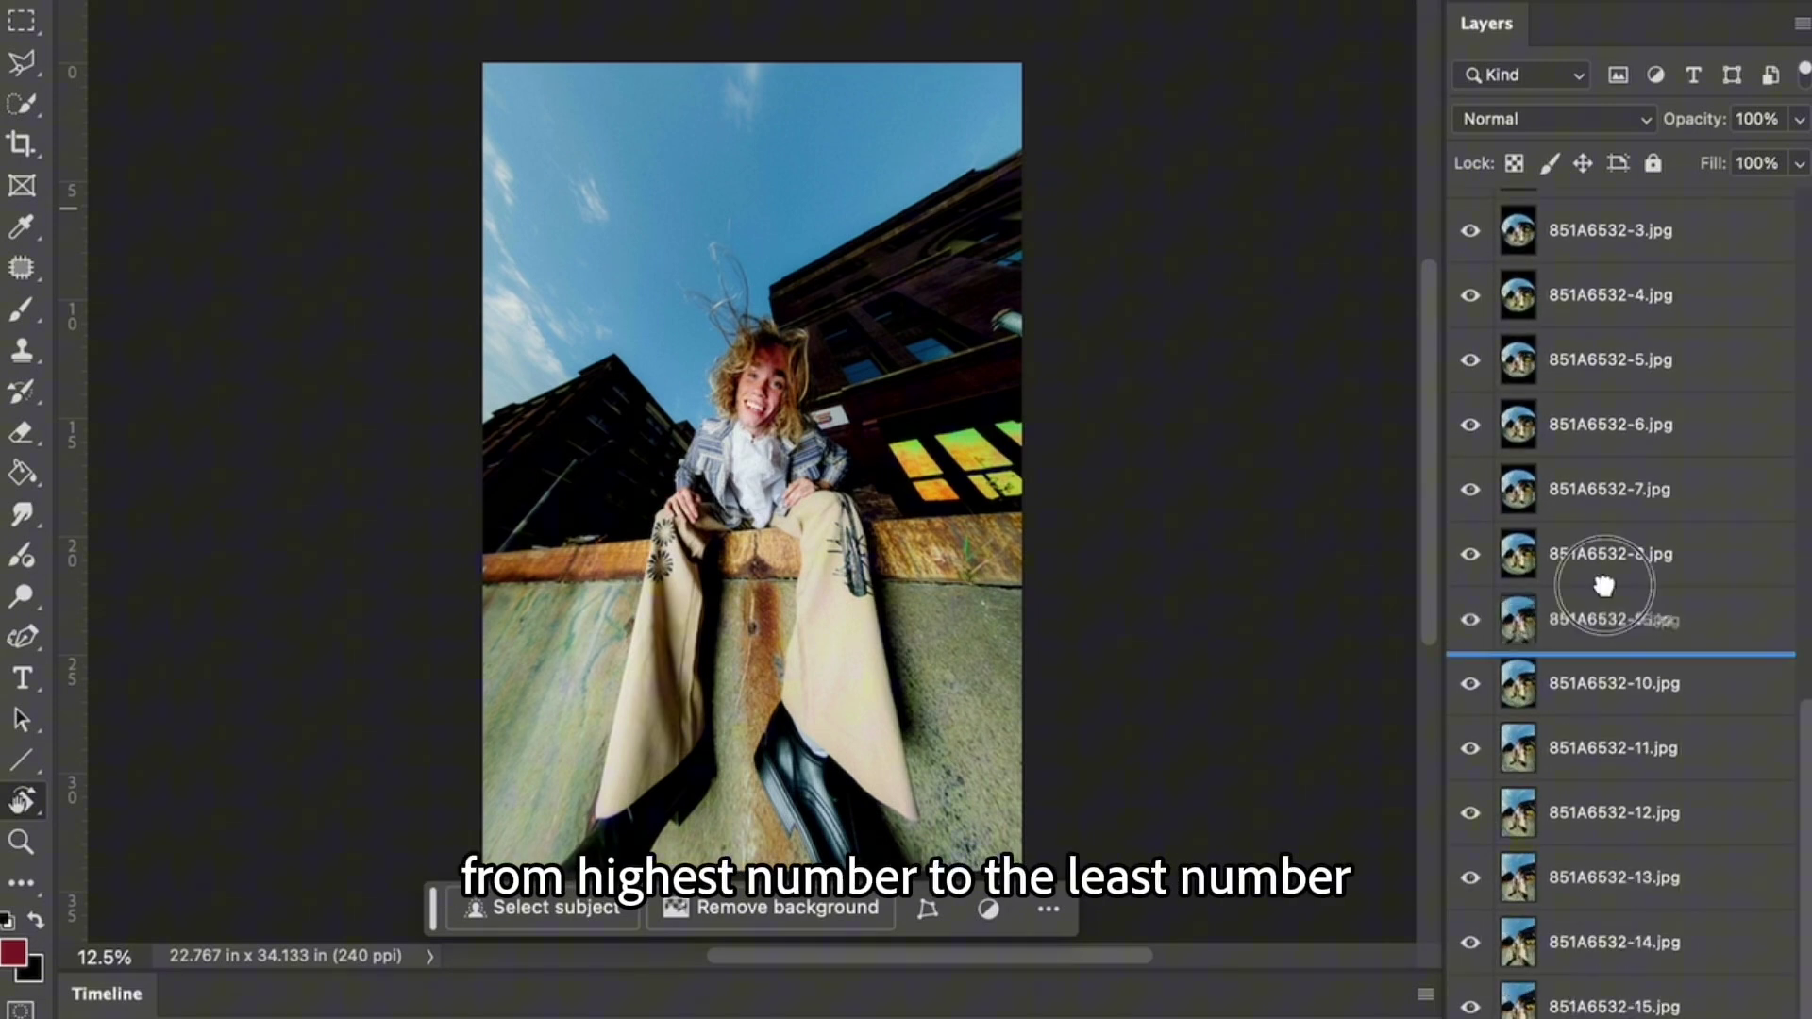
pyautogui.press('super+z')
pyautogui.scroll(5, 1621, 469)
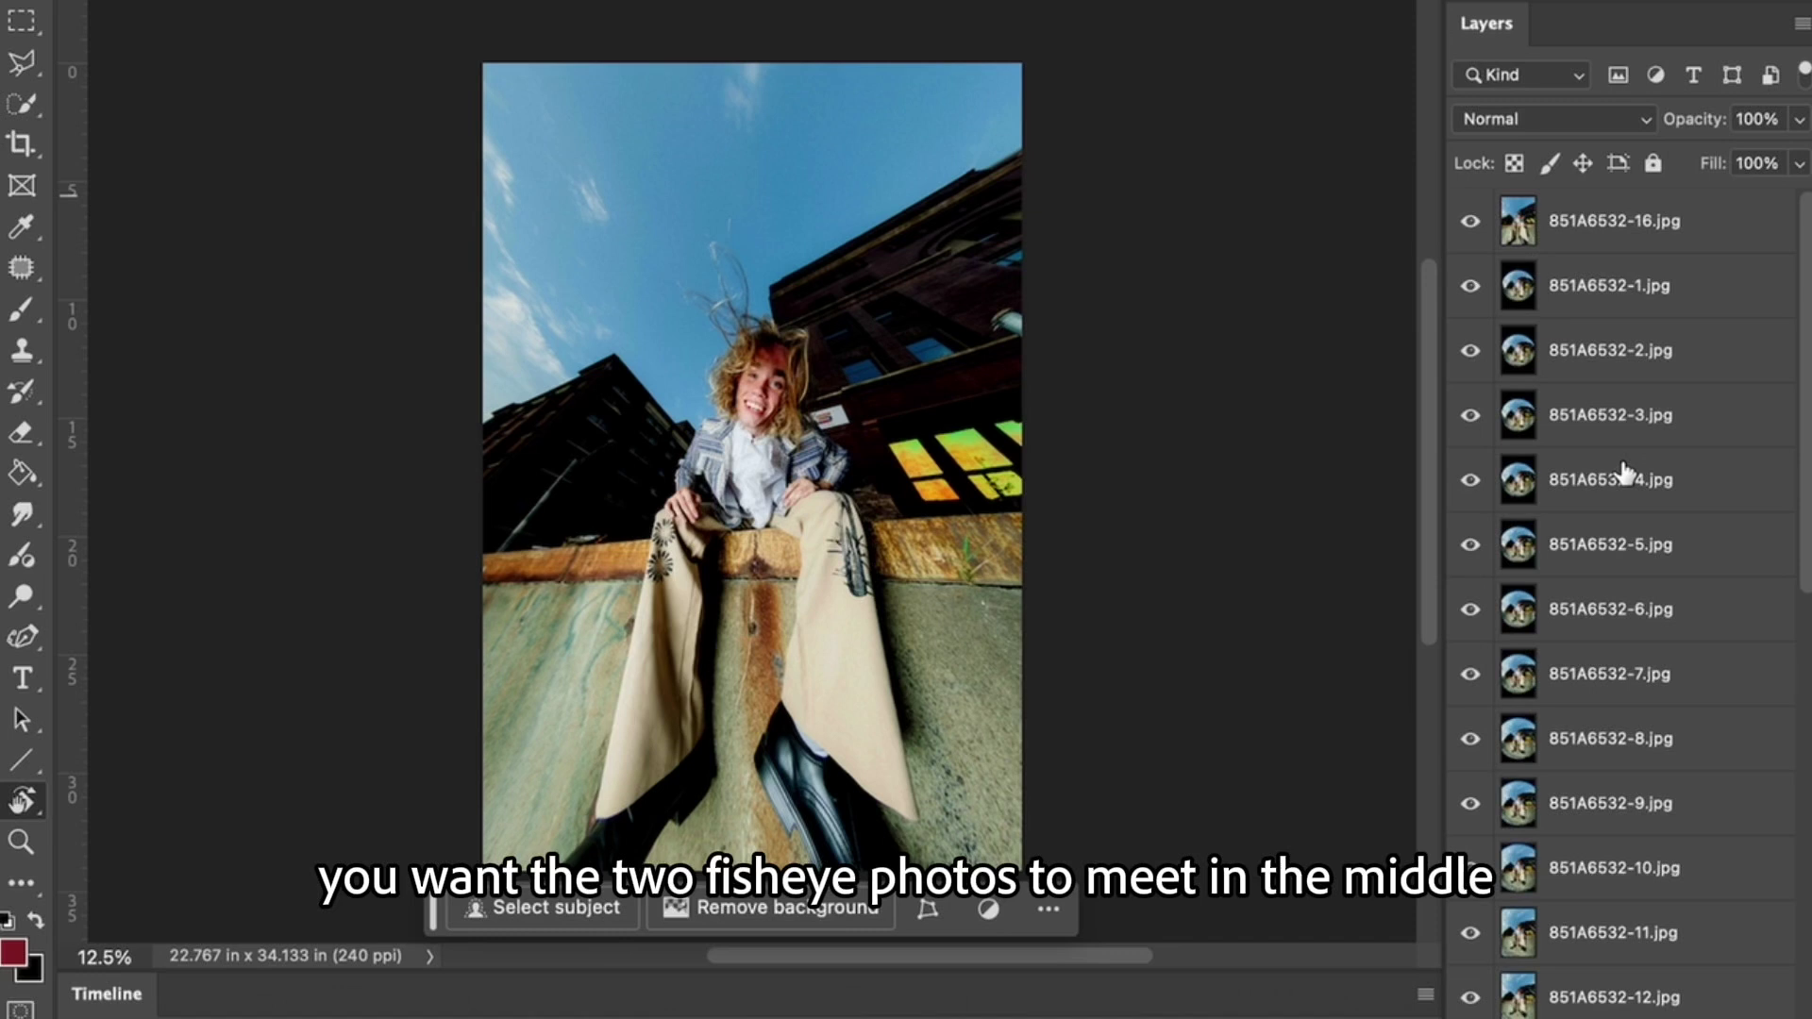
pyautogui.scroll(-2, 1623, 472)
pyautogui.scroll(4, 1650, 668)
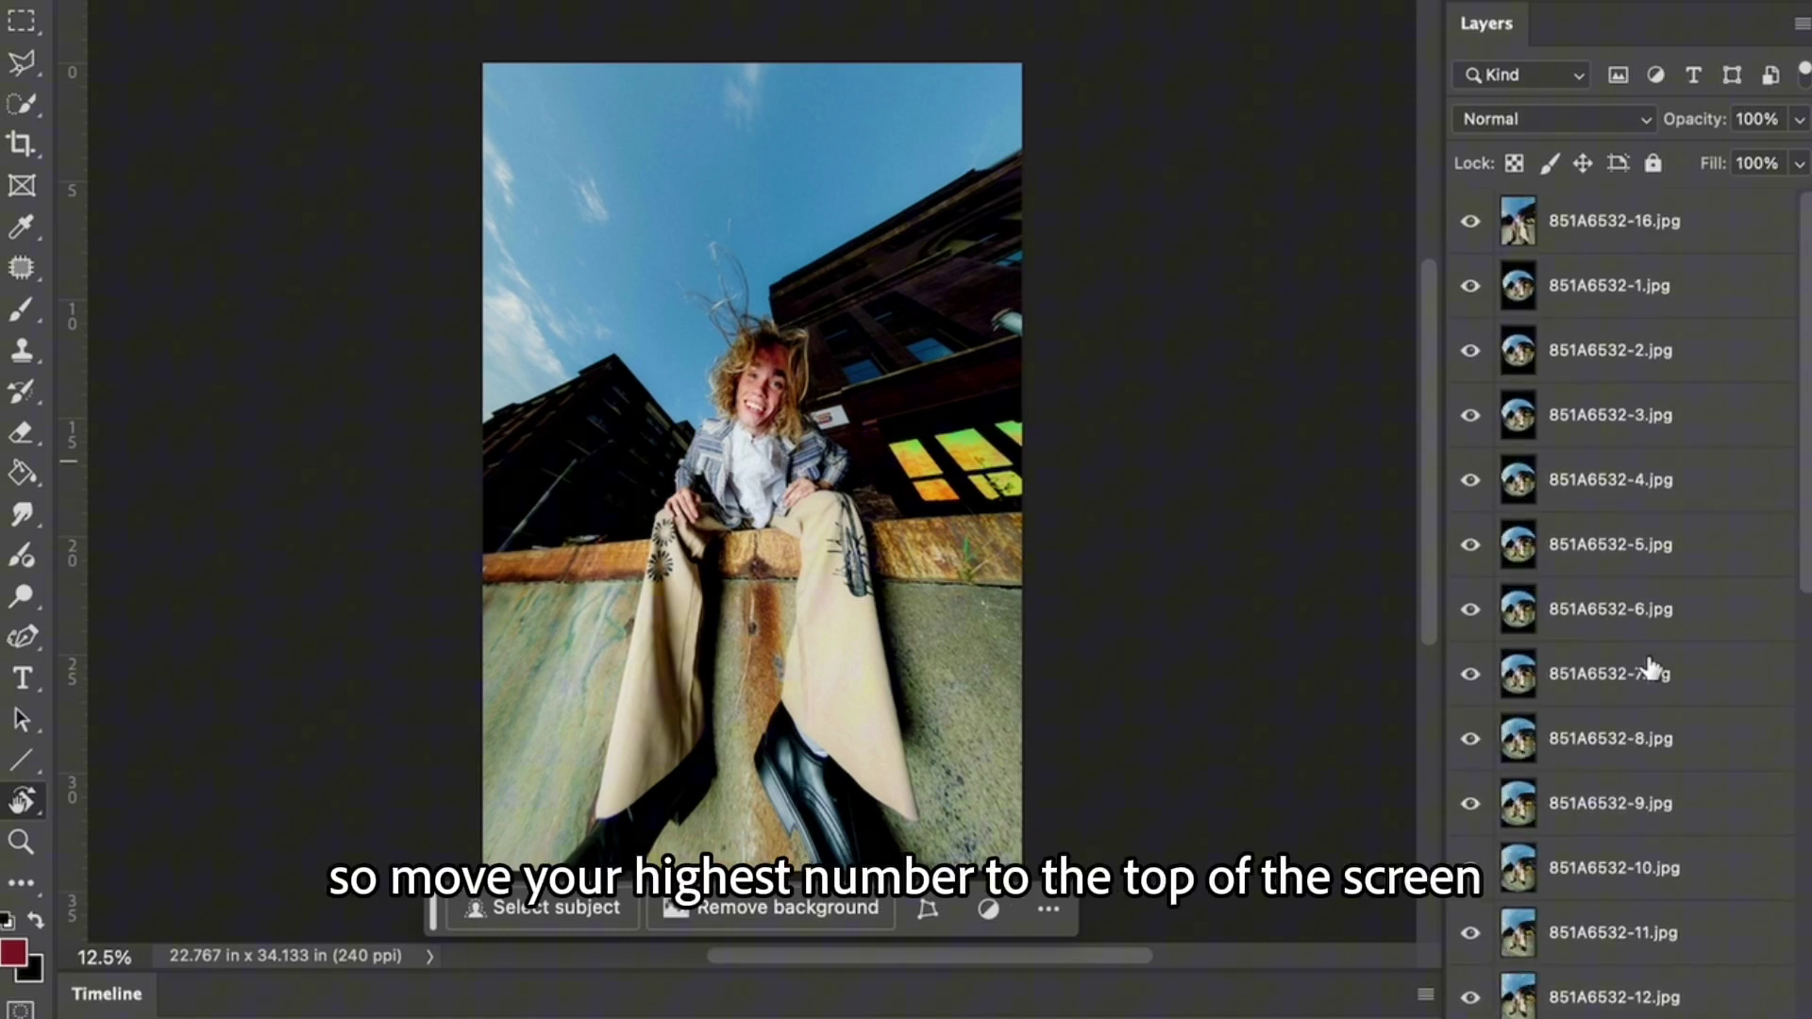
pyautogui.scroll(-5, 1650, 776)
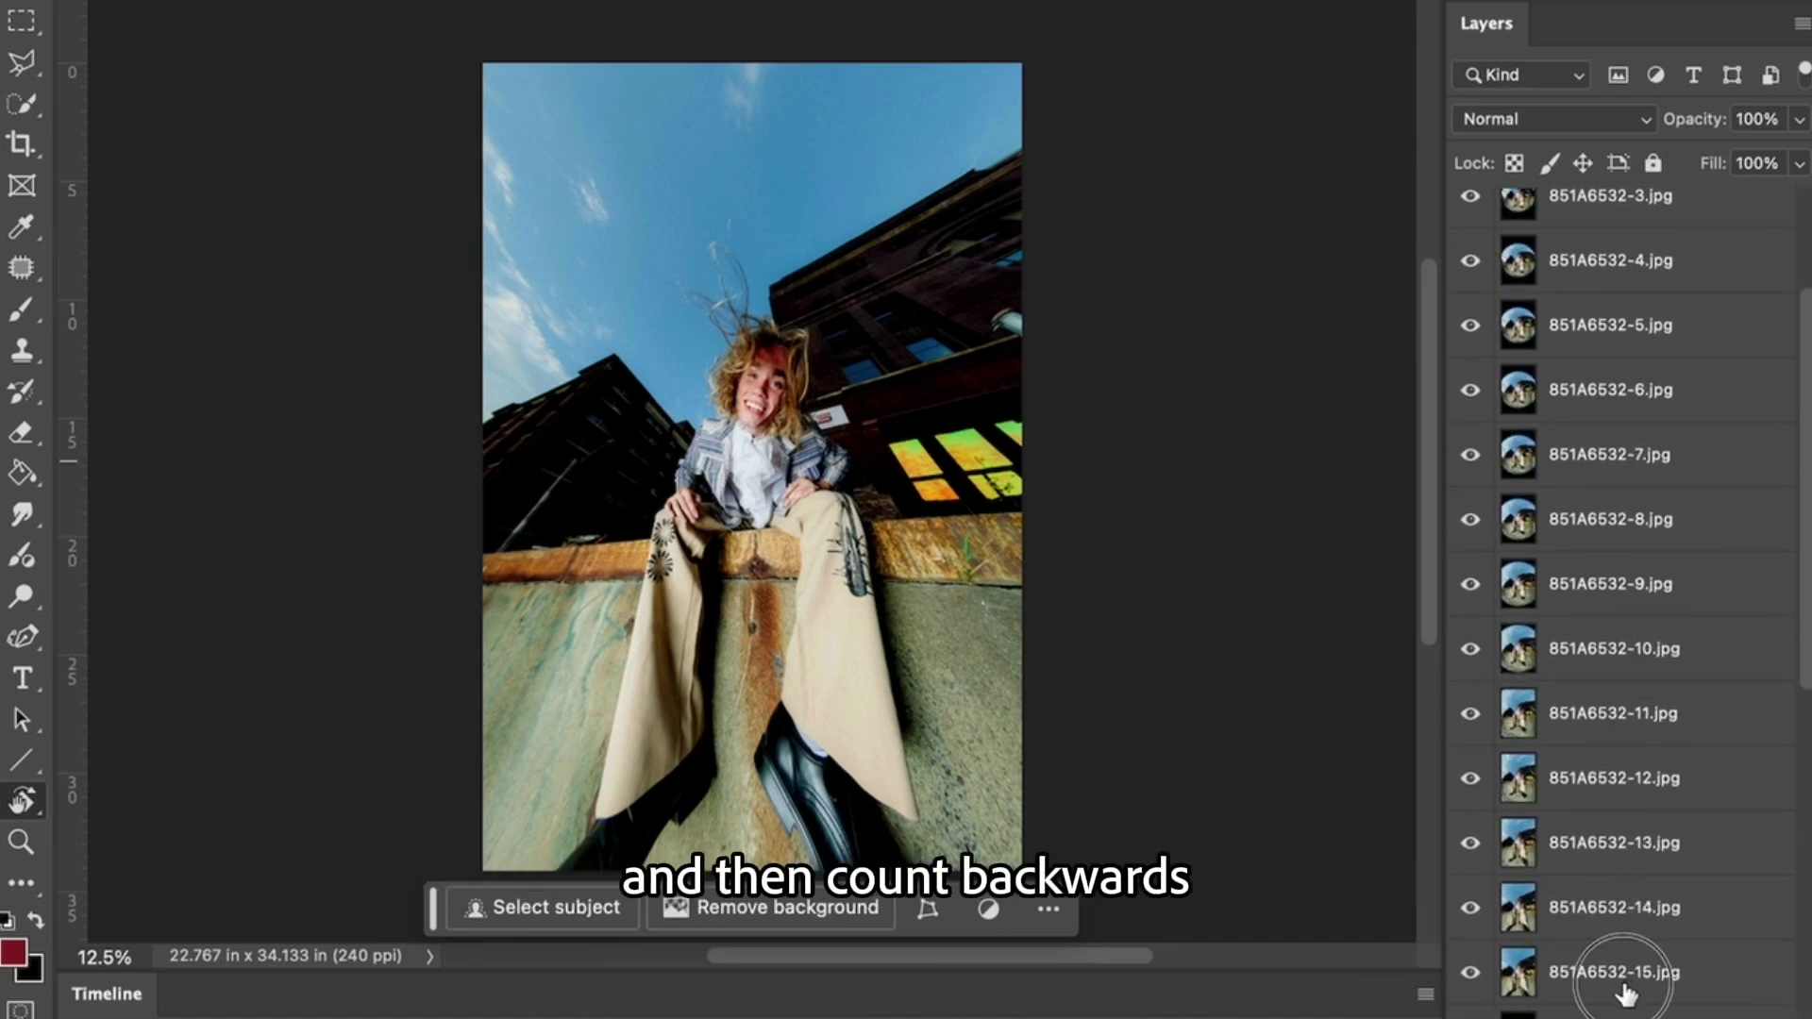
# Stack layers 15, 14, 13, then 12 down to 5 in descending order beneath 16
pyautogui.moveTo(1638, 219); pyautogui.dragTo(1642, 241)
pyautogui.moveTo(1642, 485); pyautogui.dragTo(1639, 269)
pyautogui.scroll(-3, 1645, 472)
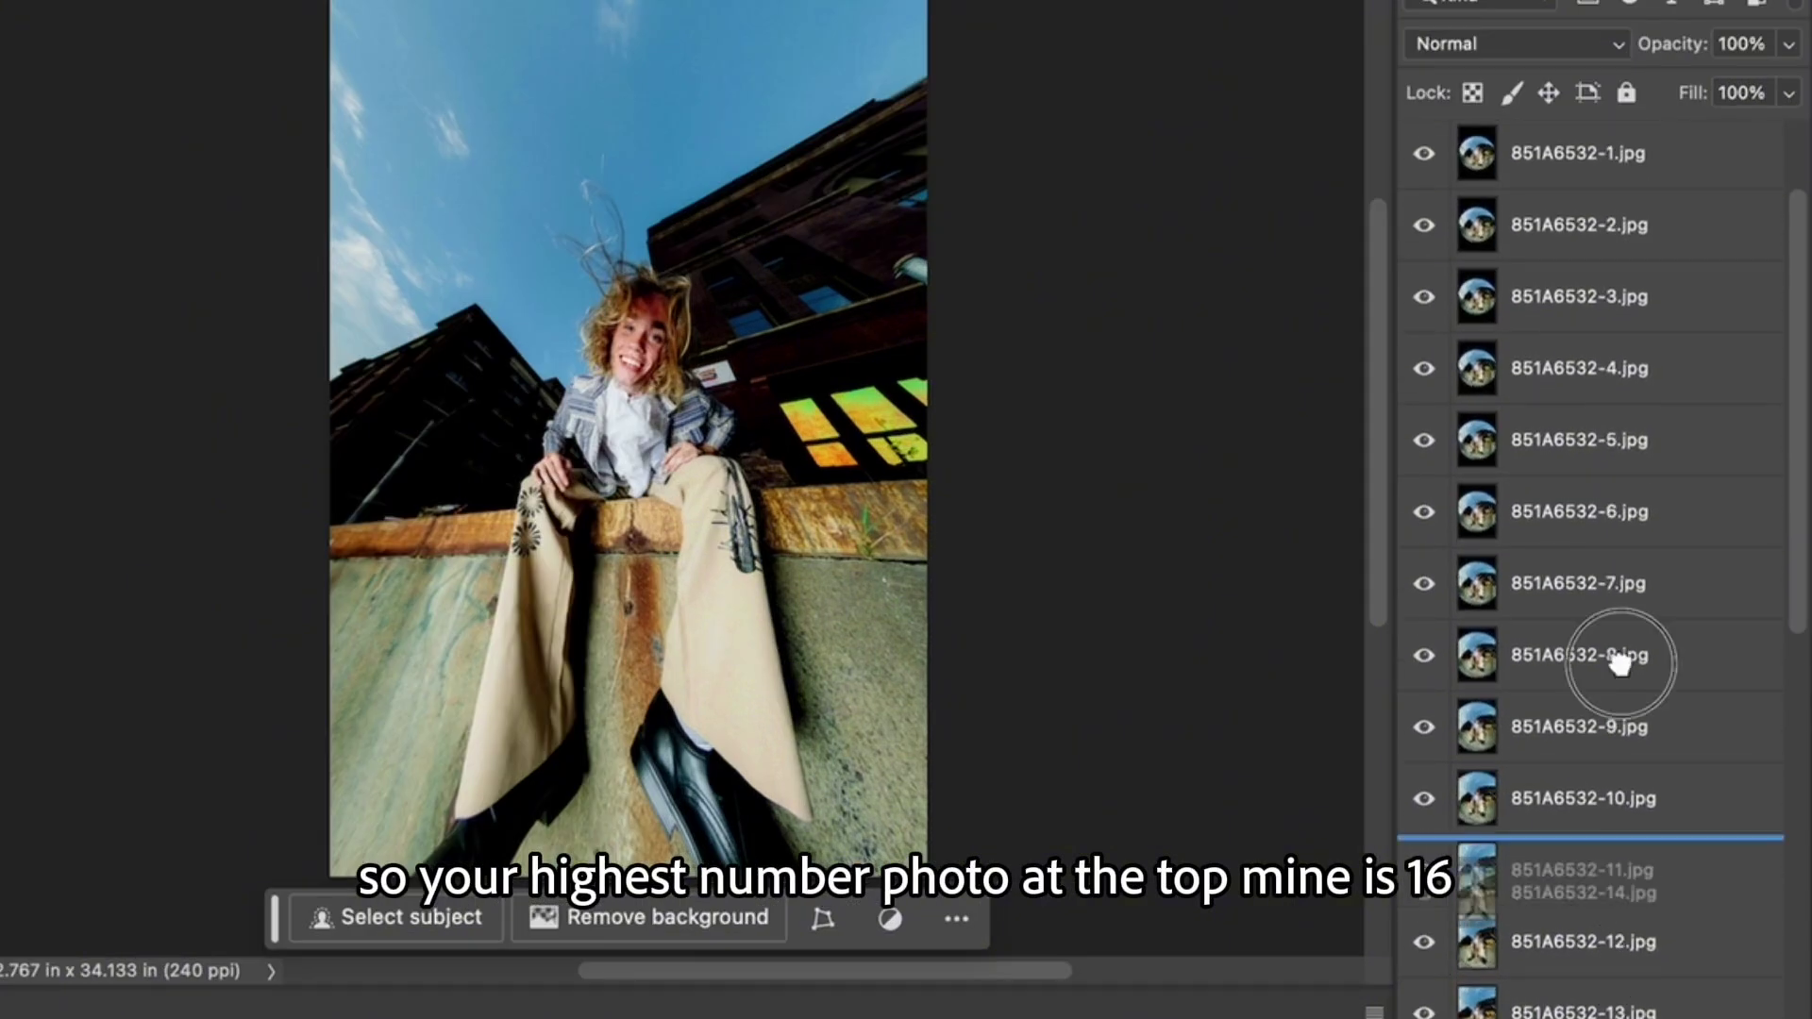
pyautogui.moveTo(1620, 664); pyautogui.dragTo(1618, 149)
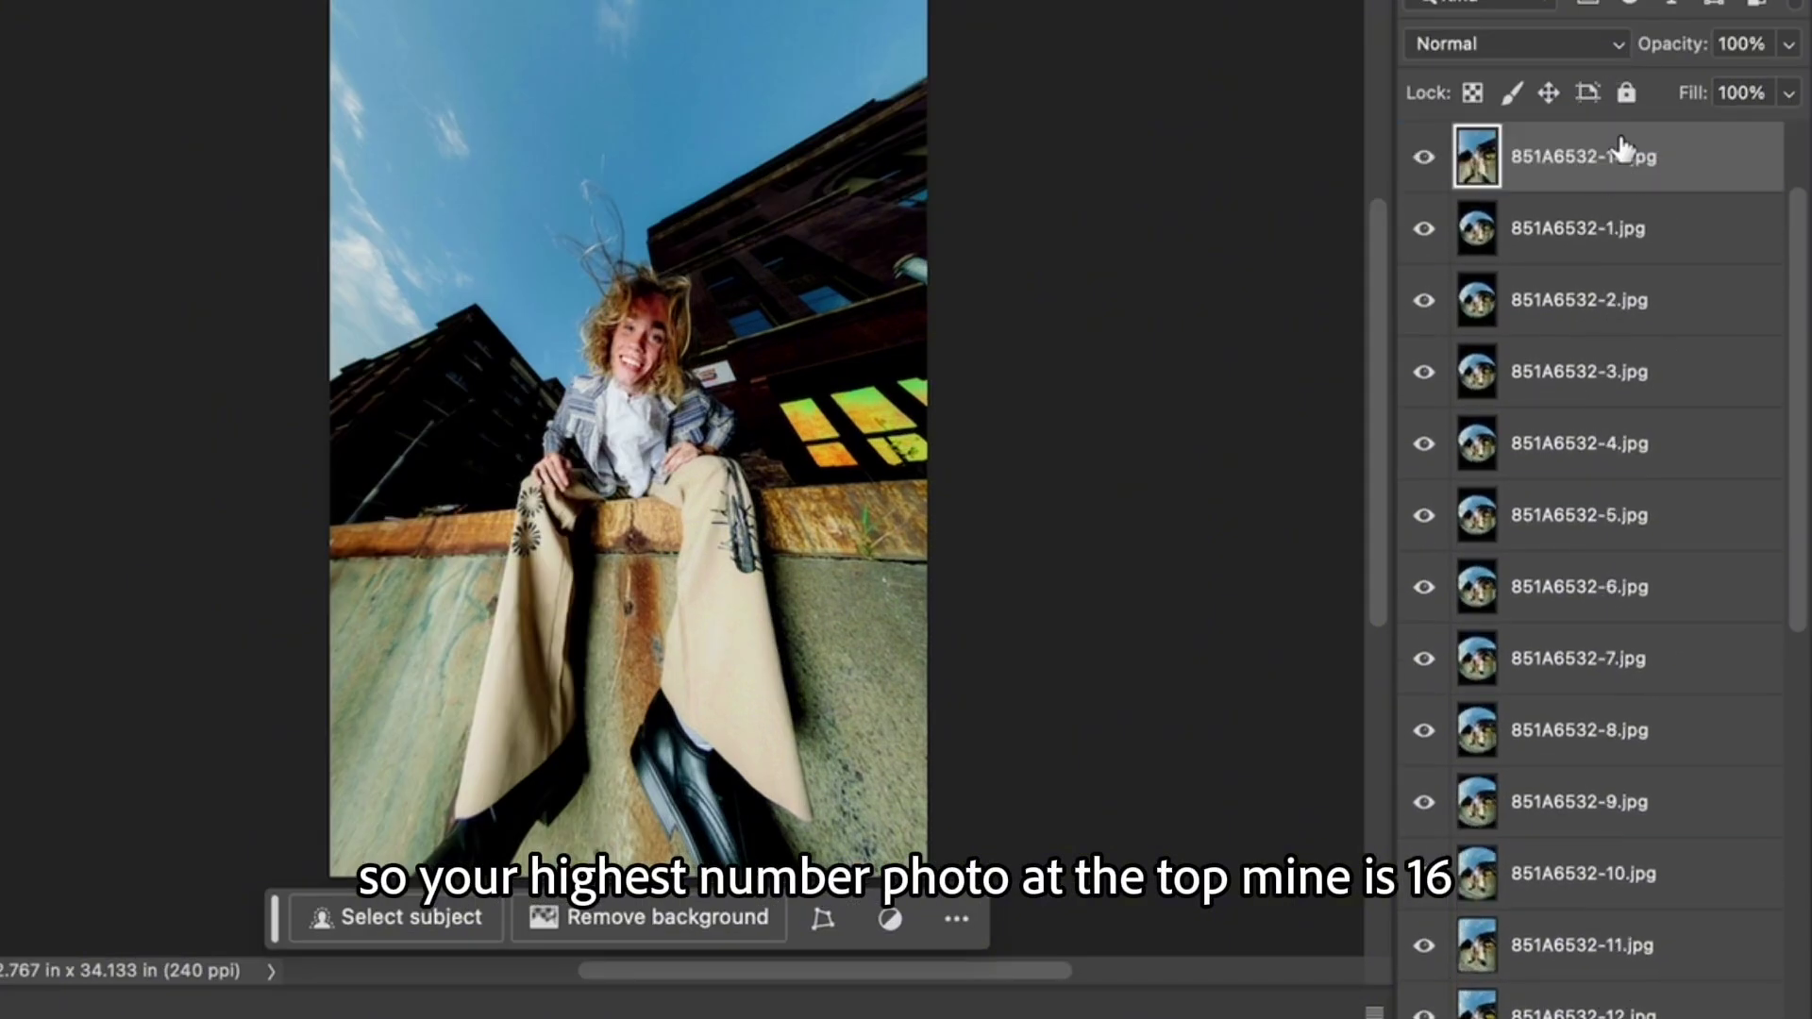
pyautogui.scroll(3, 1618, 149)
pyautogui.scroll(-3, 1617, 295)
pyautogui.moveTo(1595, 223); pyautogui.dragTo(1594, 203)
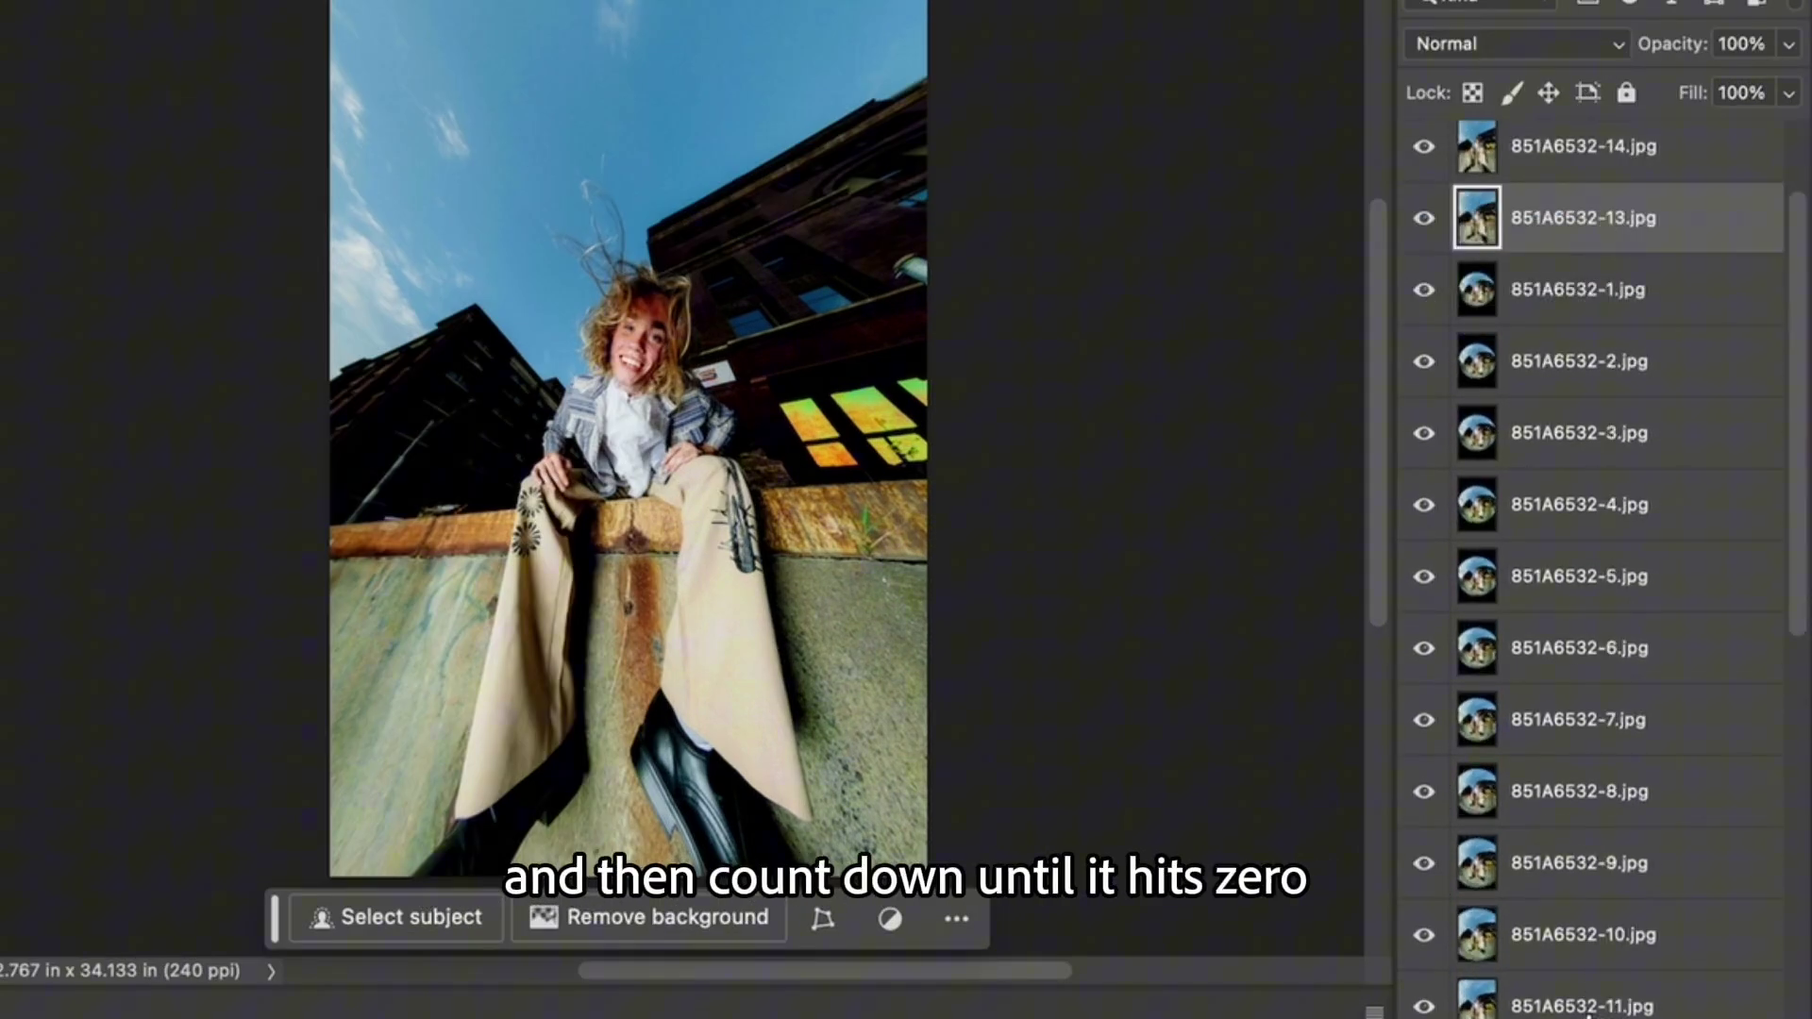
pyautogui.moveTo(1578, 316); pyautogui.dragTo(1548, 830)
pyautogui.scroll(5, 1598, 133)
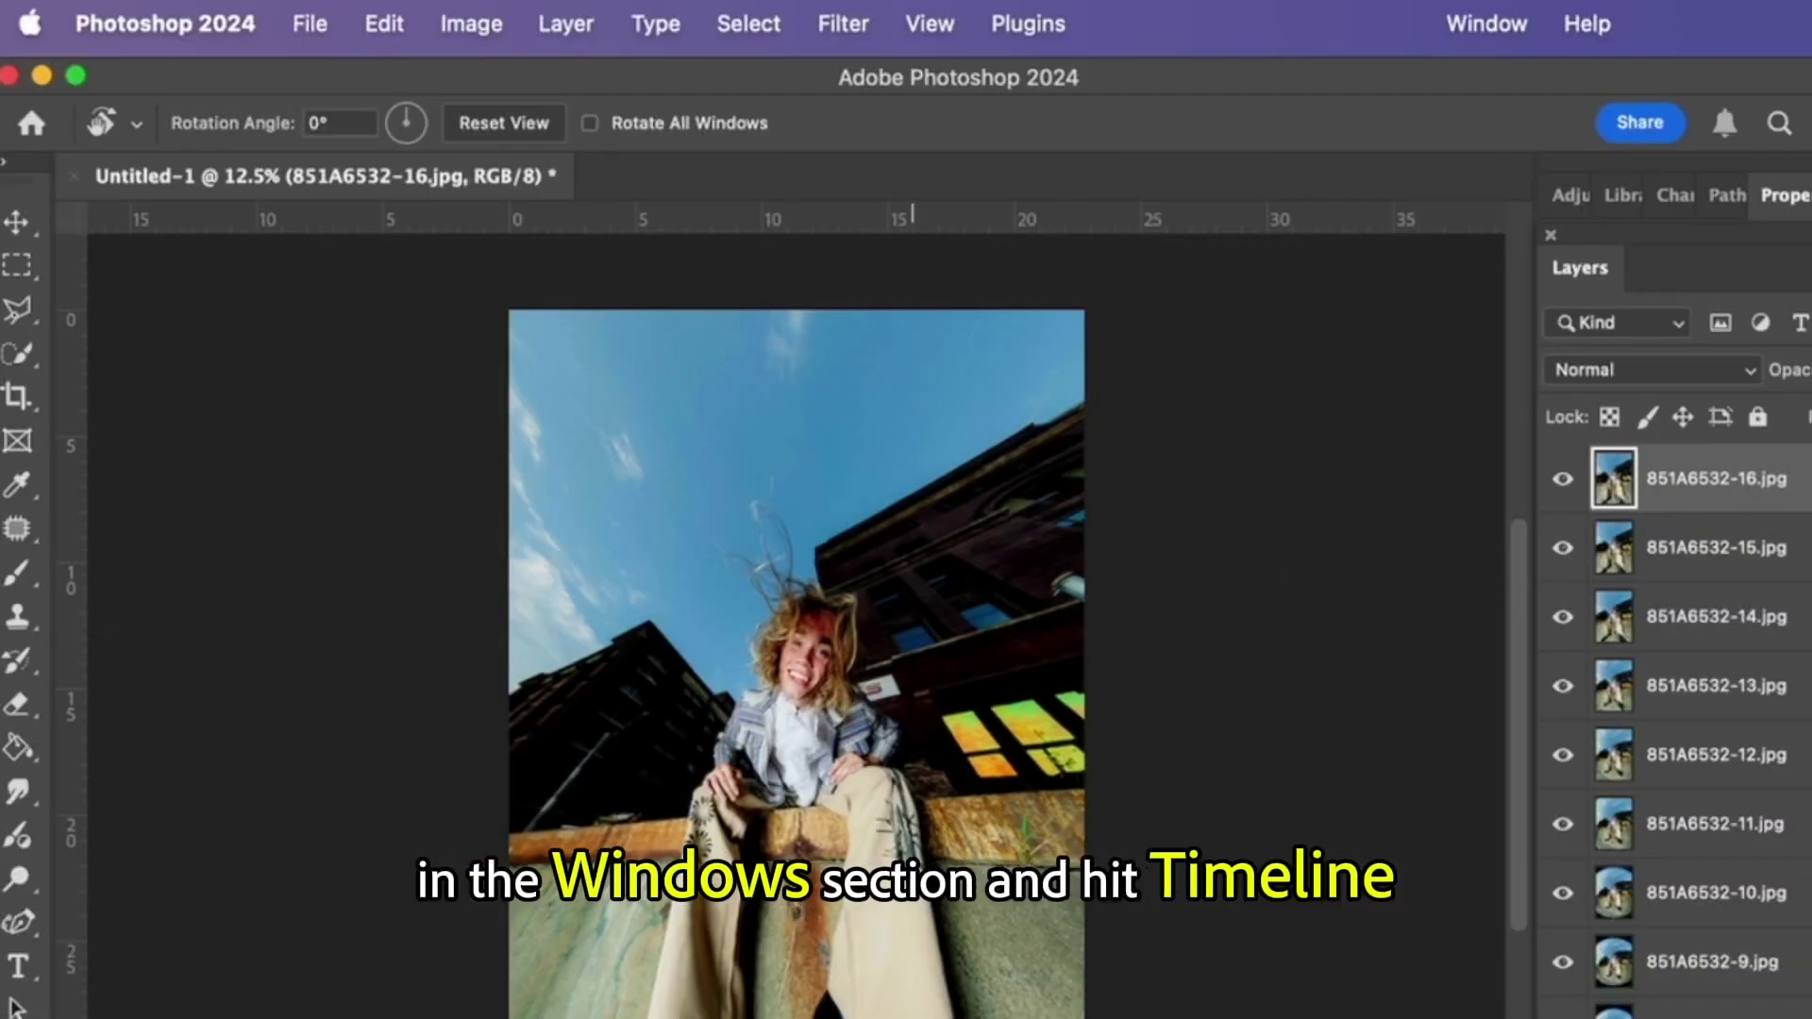
# Show the Timeline, create a frame animation, and make one frame from each layer
pyautogui.click(1500, 20)
pyautogui.click(1386, 743)
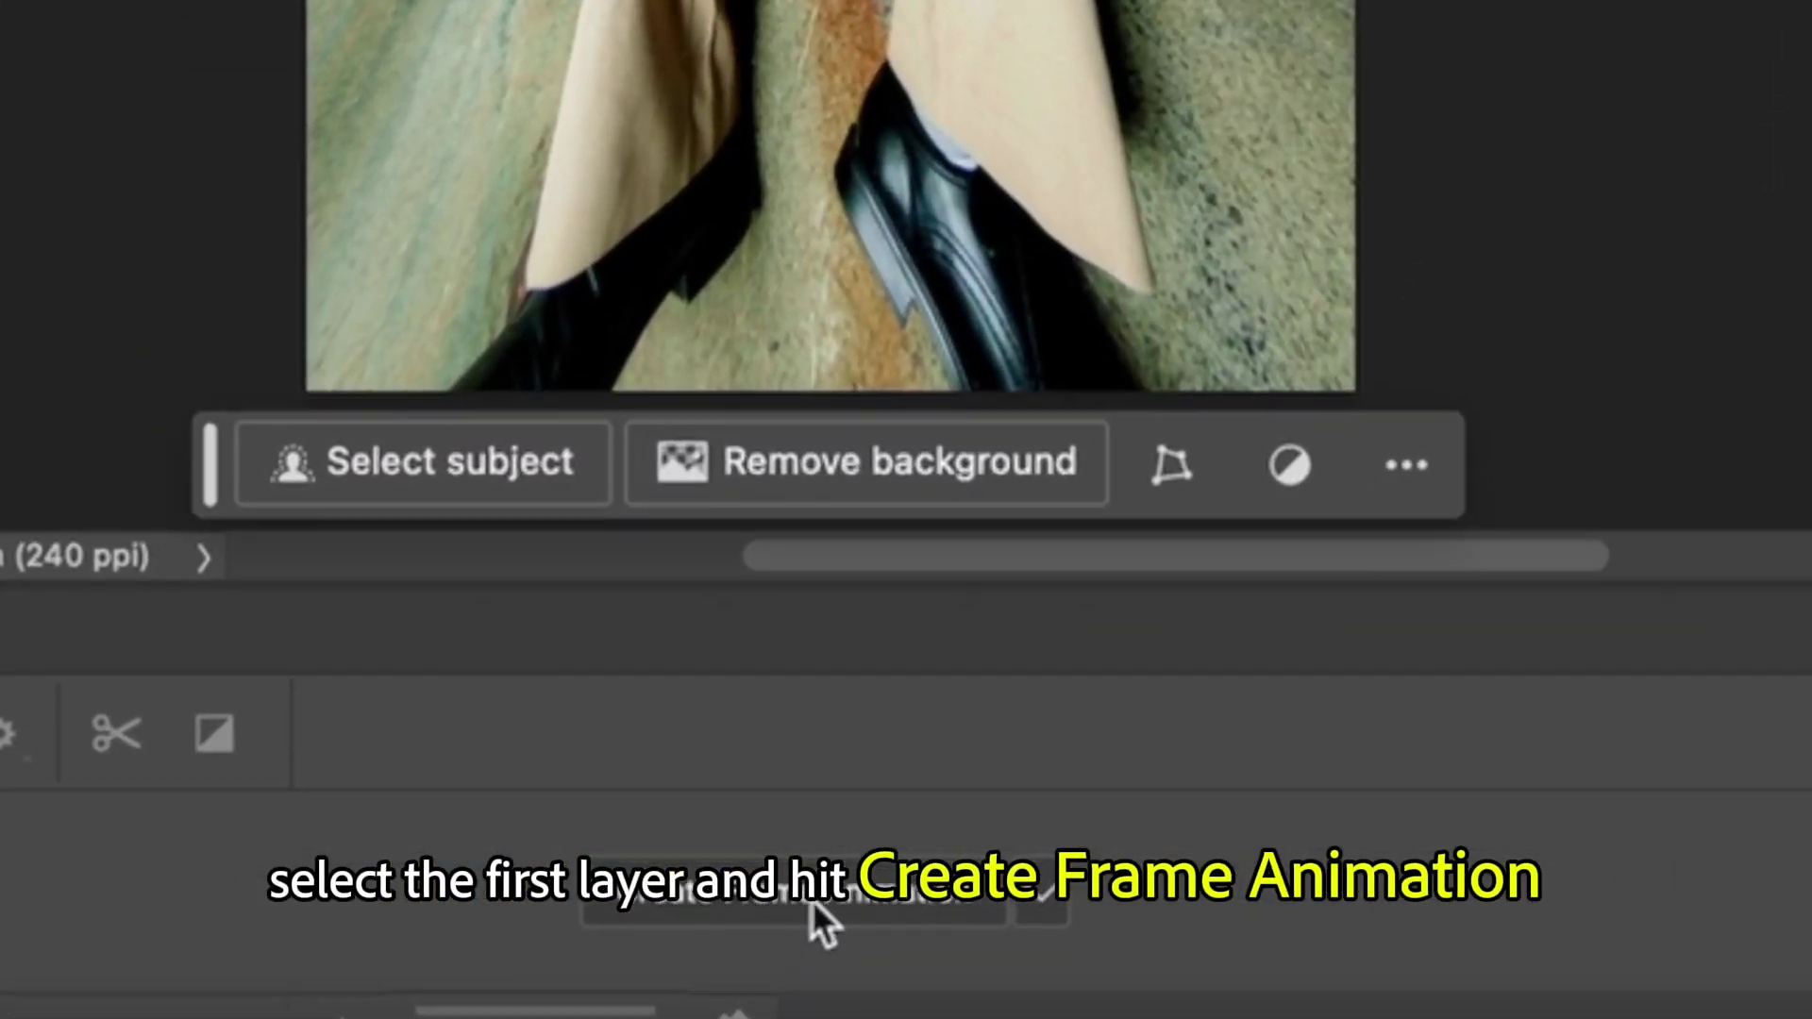
pyautogui.click(788, 934)
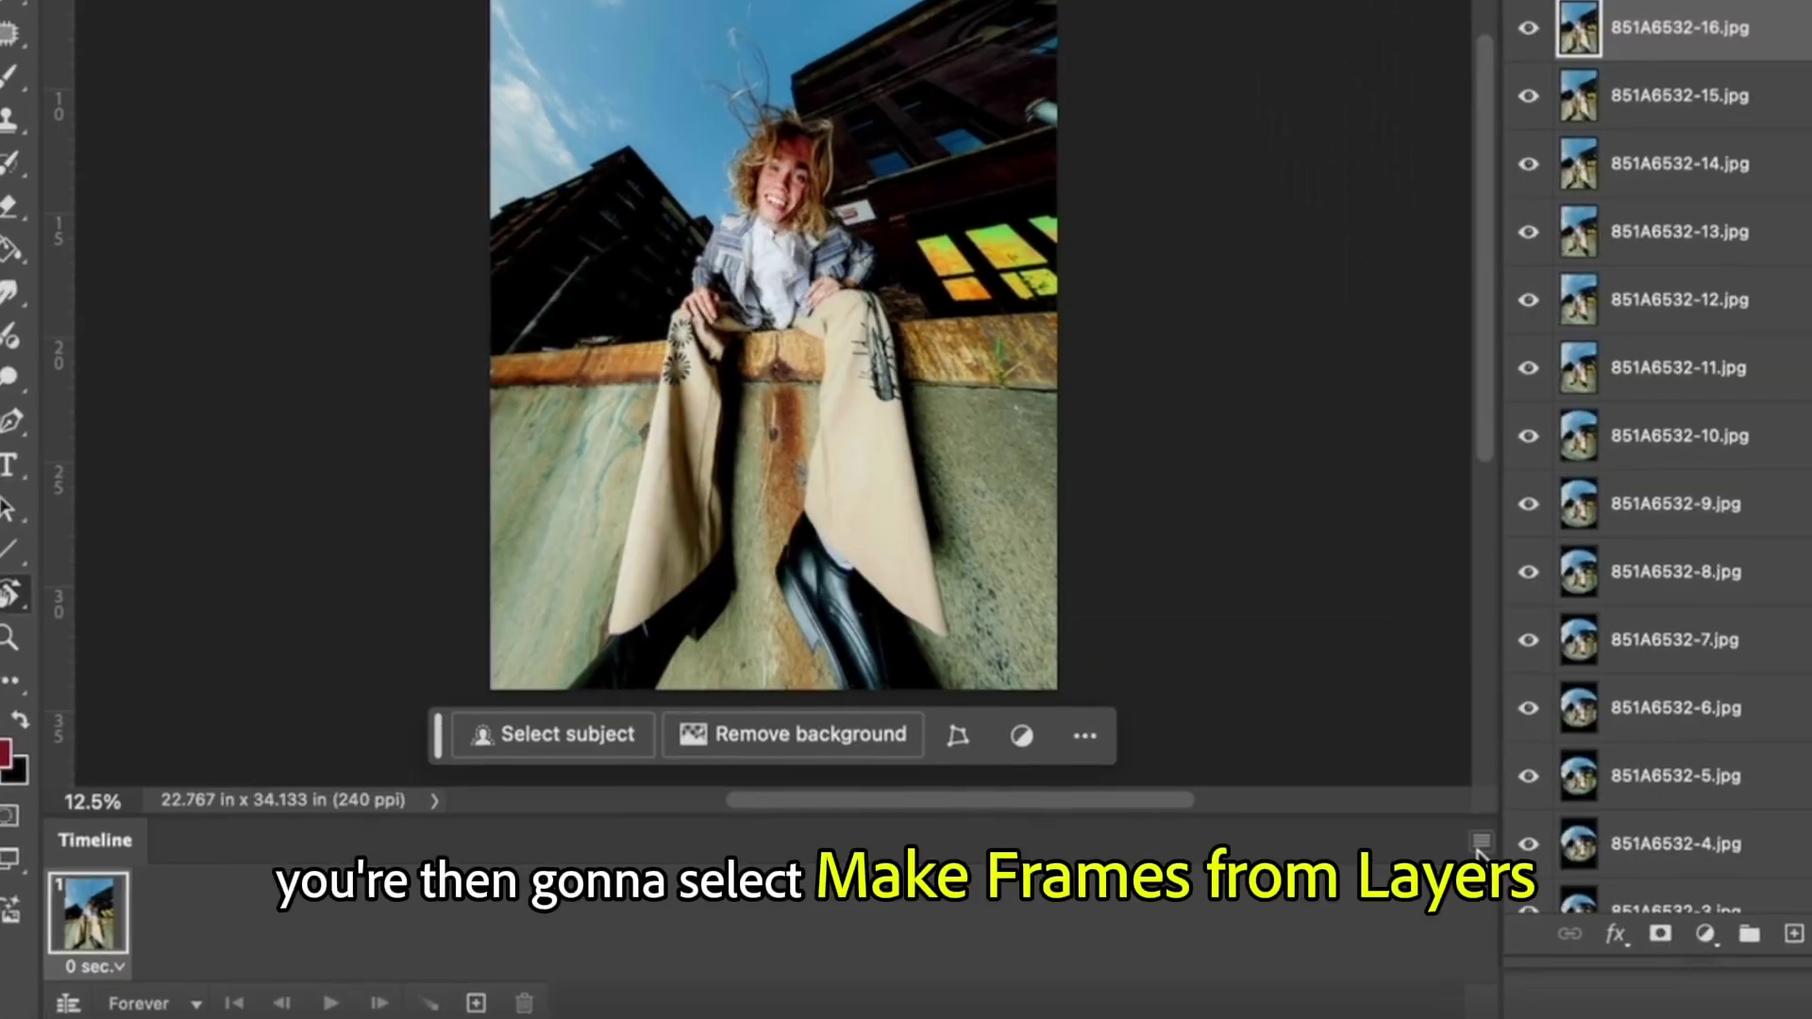
pyautogui.click(1479, 836)
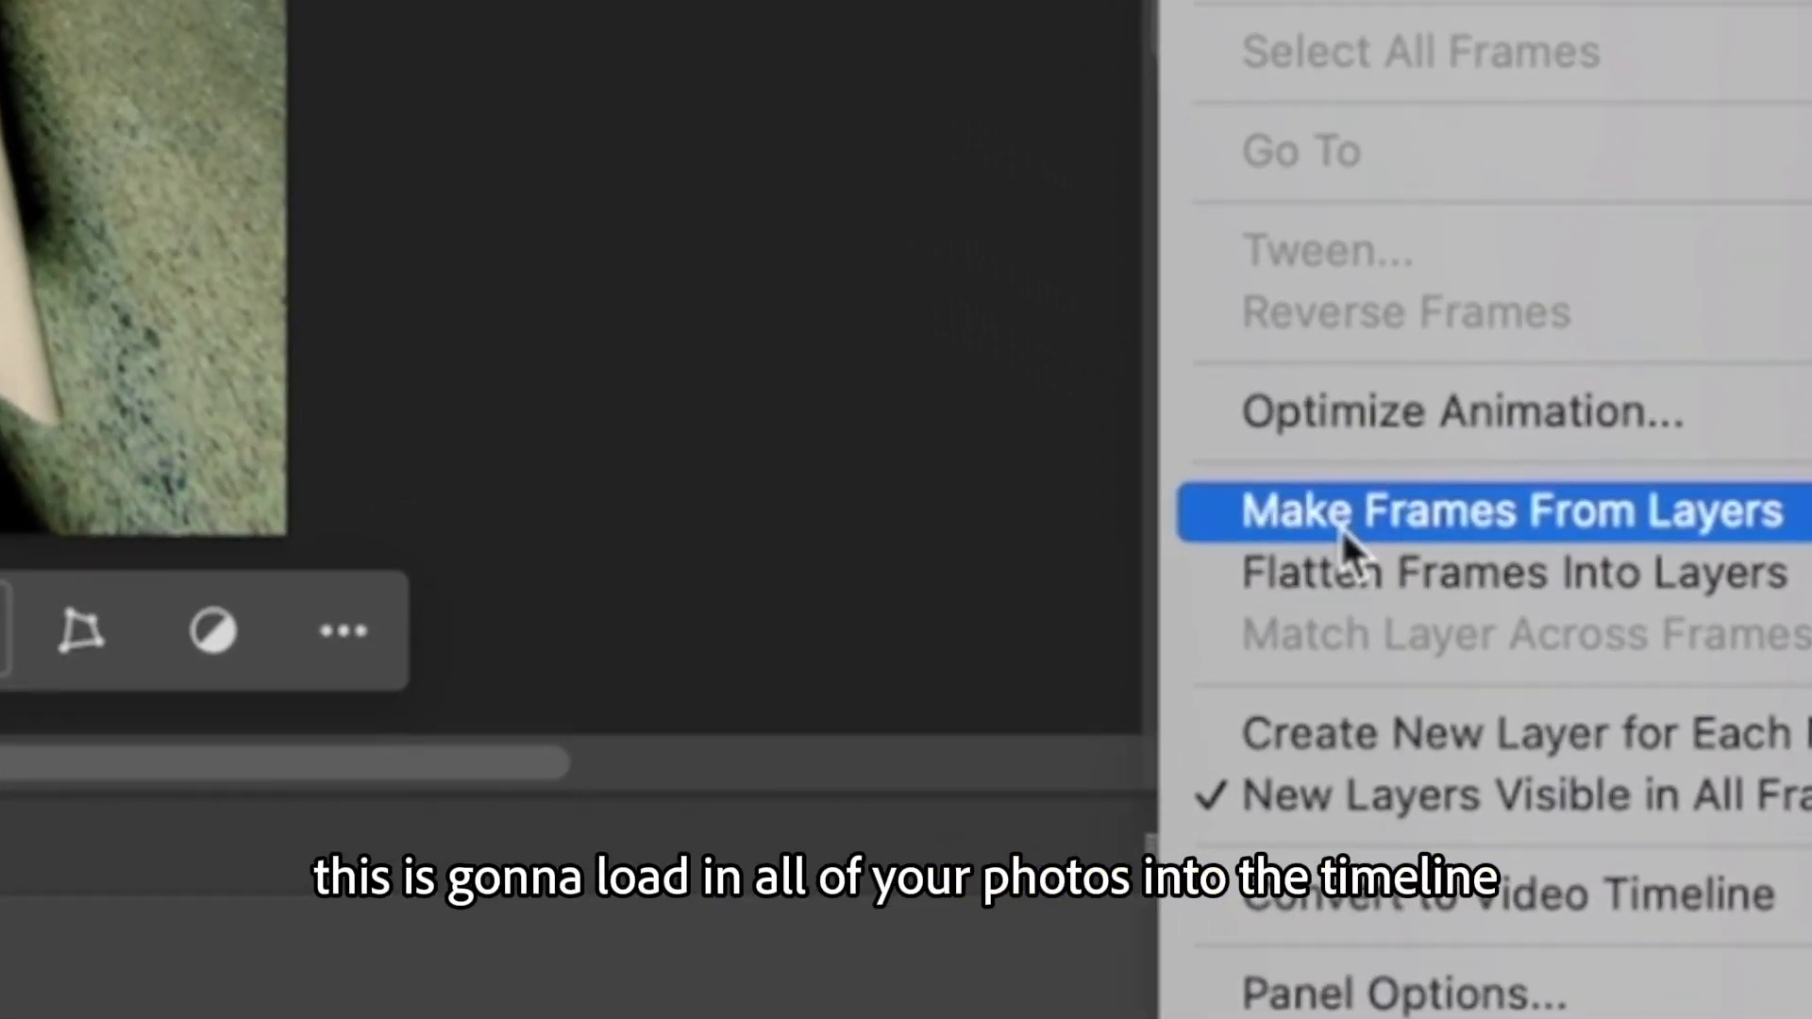
pyautogui.click(1407, 566)
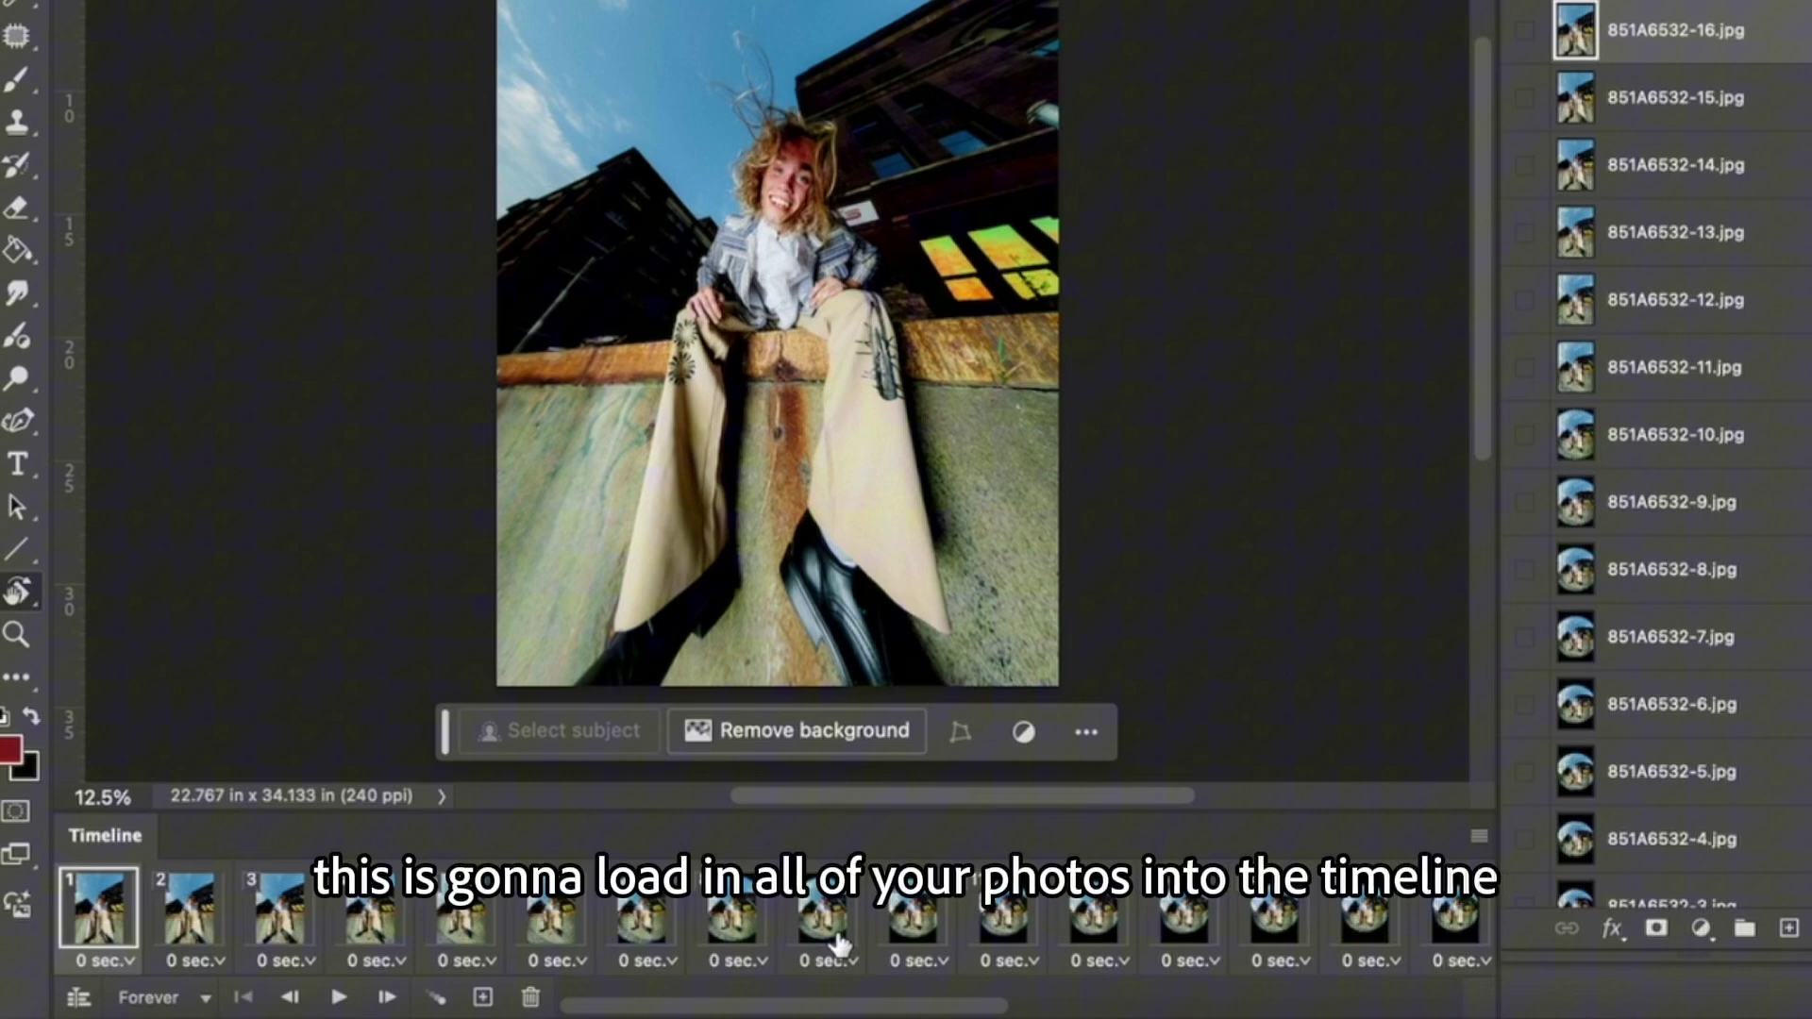
# Play the animation, then give all 32 frames a 0.1-second delay and replay it
pyautogui.click(340, 998)
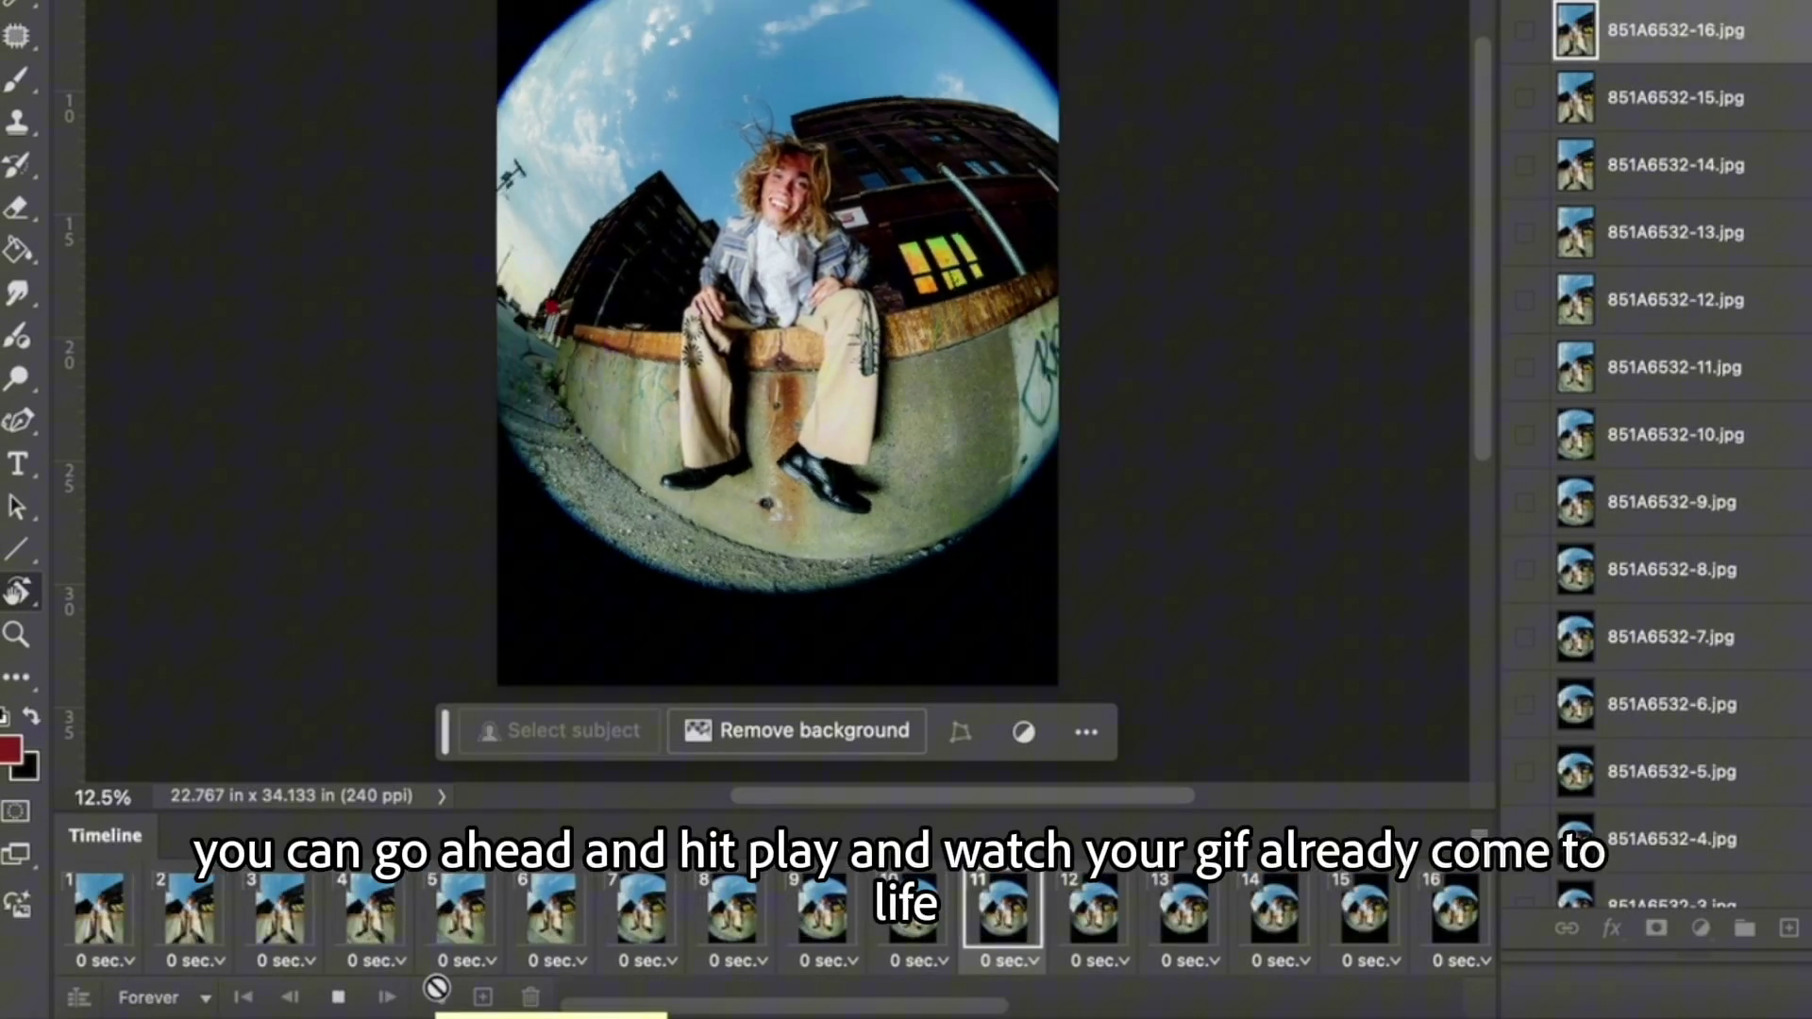
pyautogui.click(339, 998)
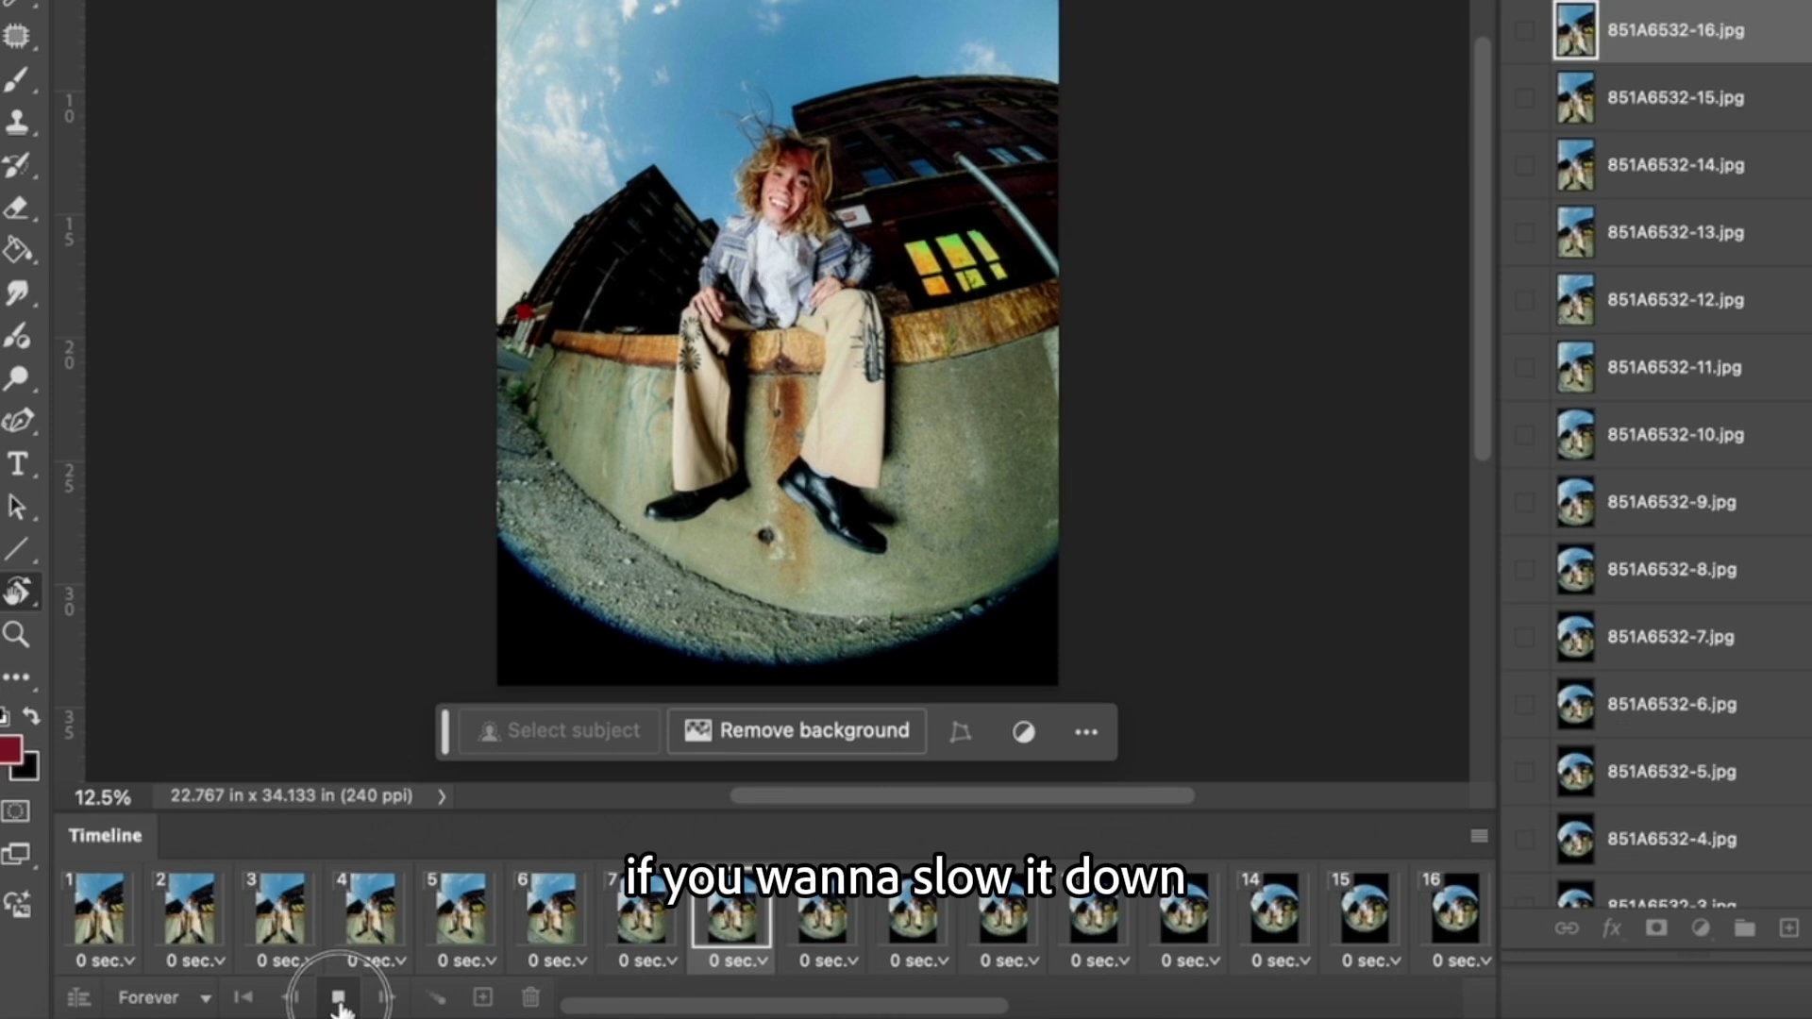
pyautogui.click(91, 939)
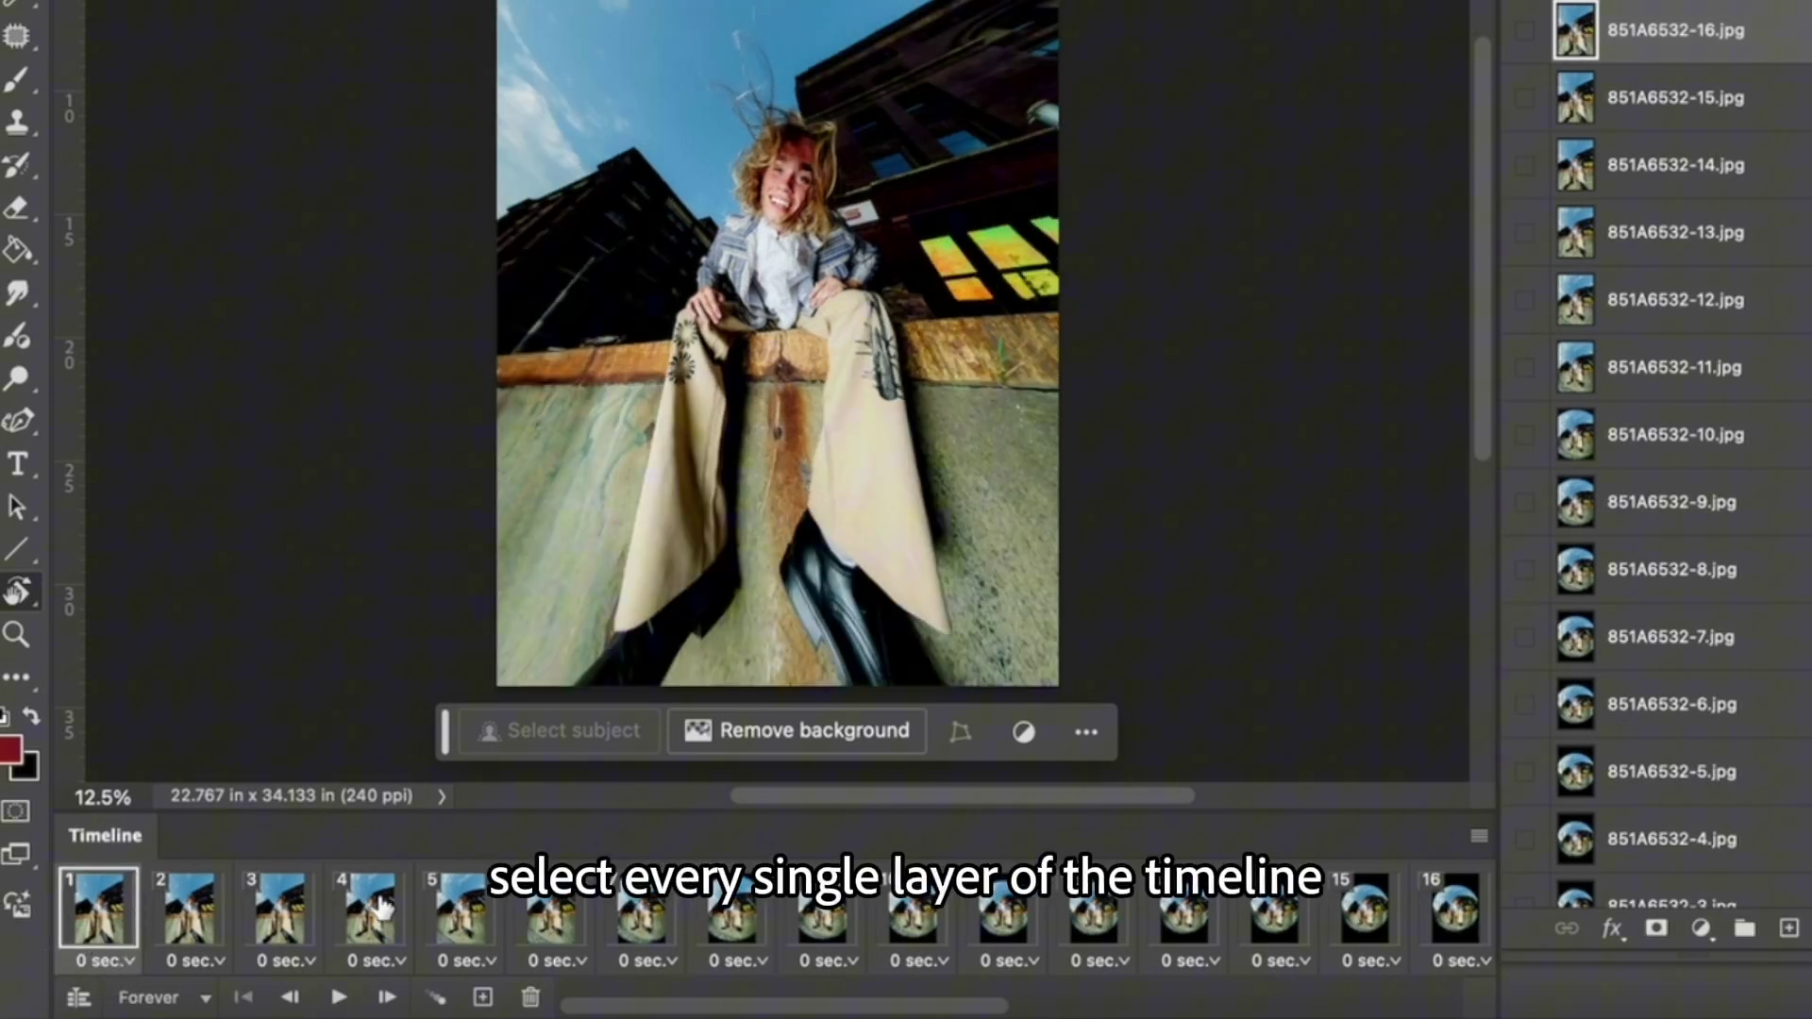
pyautogui.hscroll(5, 382, 906)
pyautogui.keyDown('shift'); pyautogui.click(1454, 927); pyautogui.keyUp('shift')
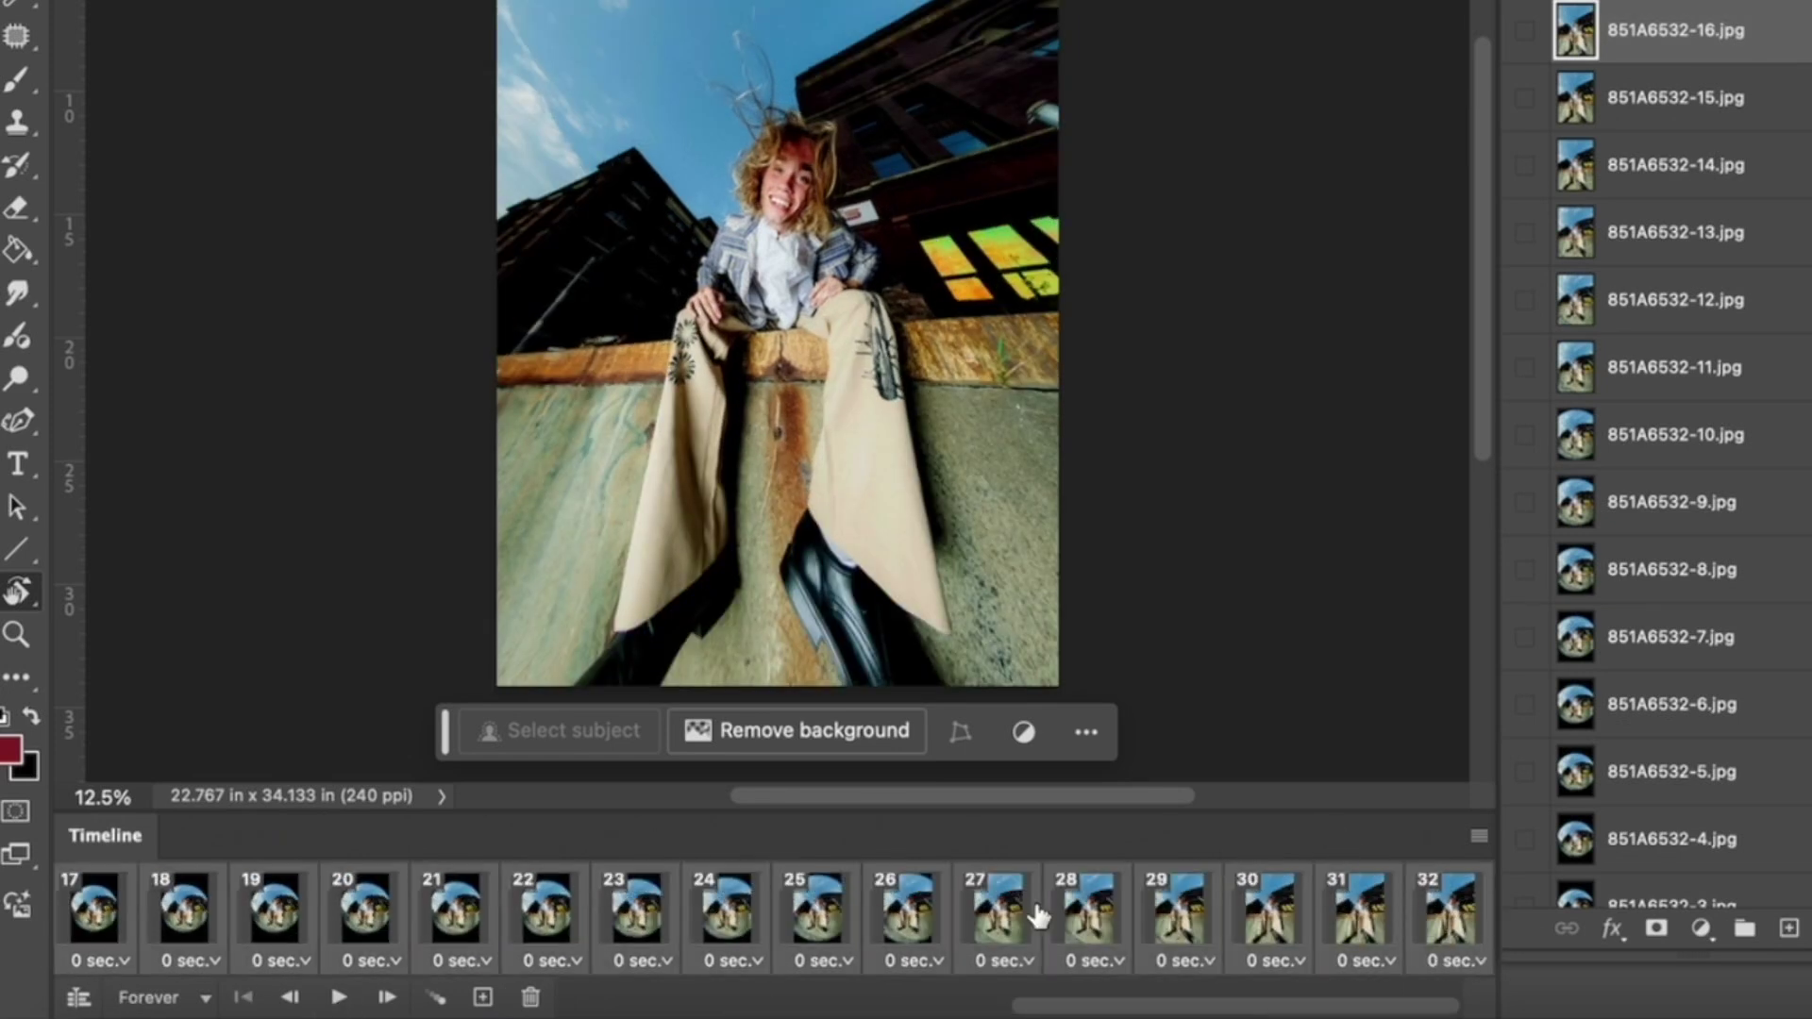
pyautogui.hscroll(-5, 929, 929)
pyautogui.click(129, 963)
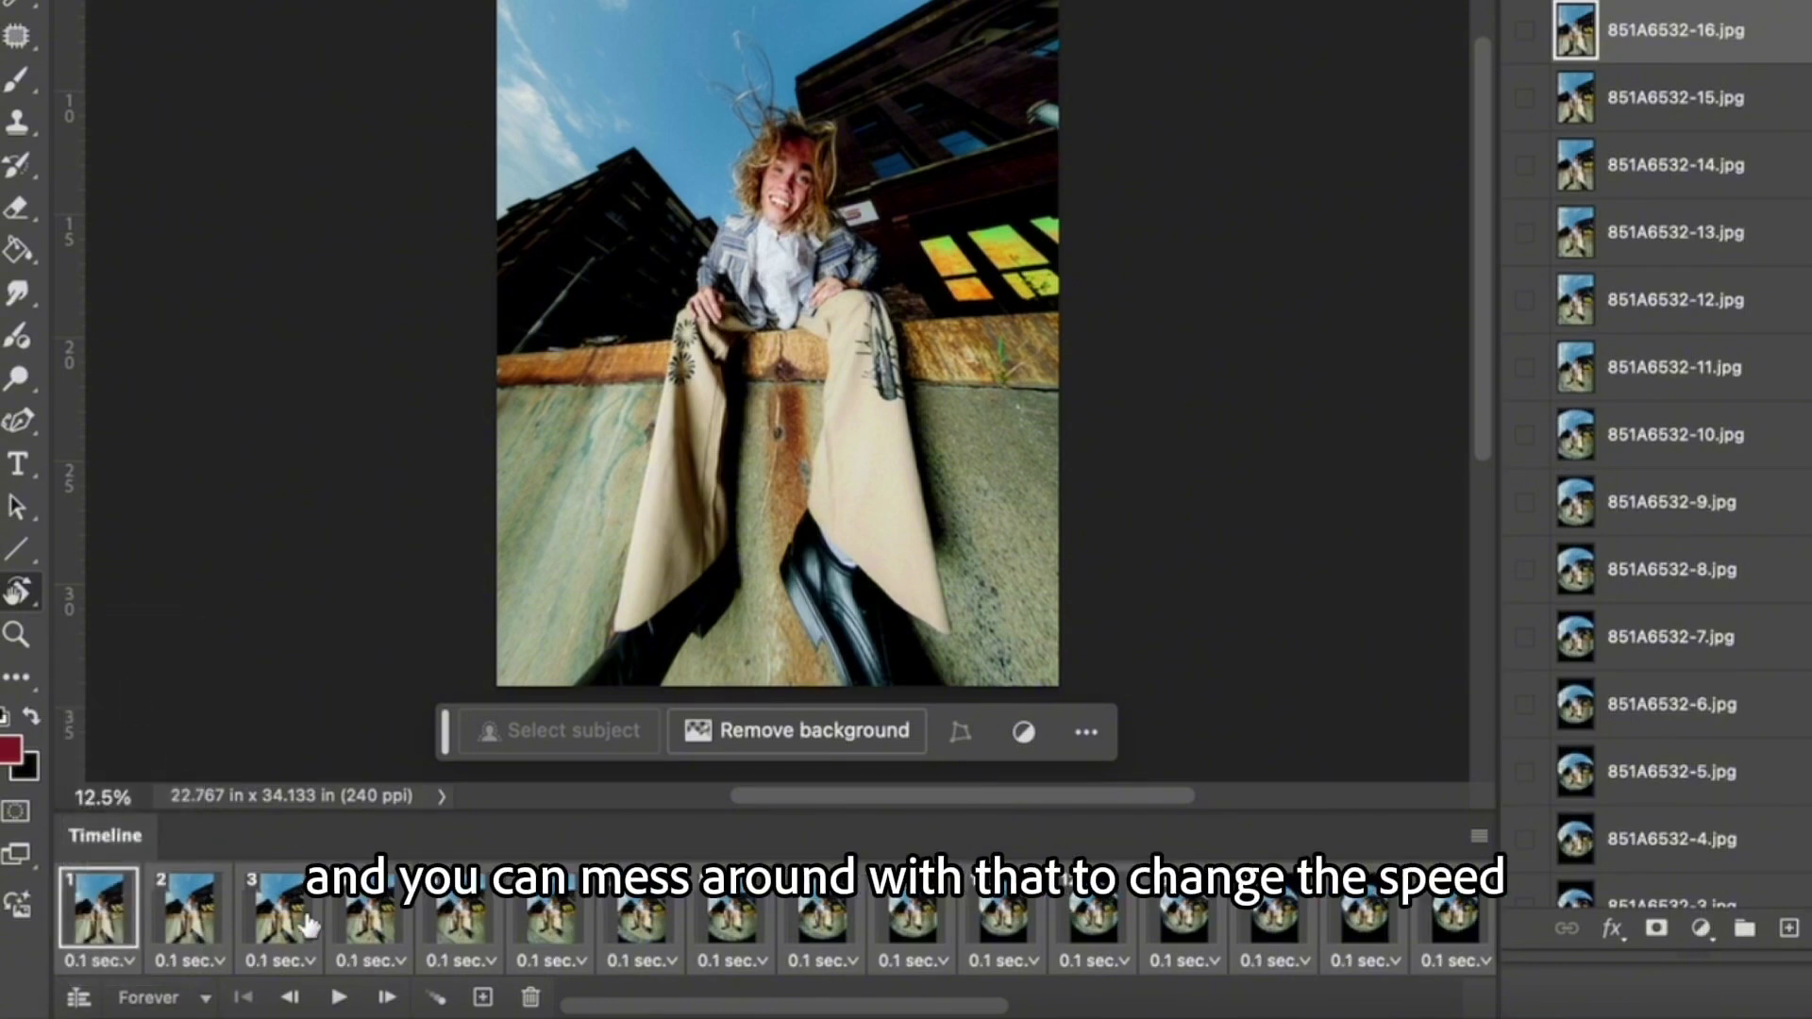
pyautogui.click(339, 998)
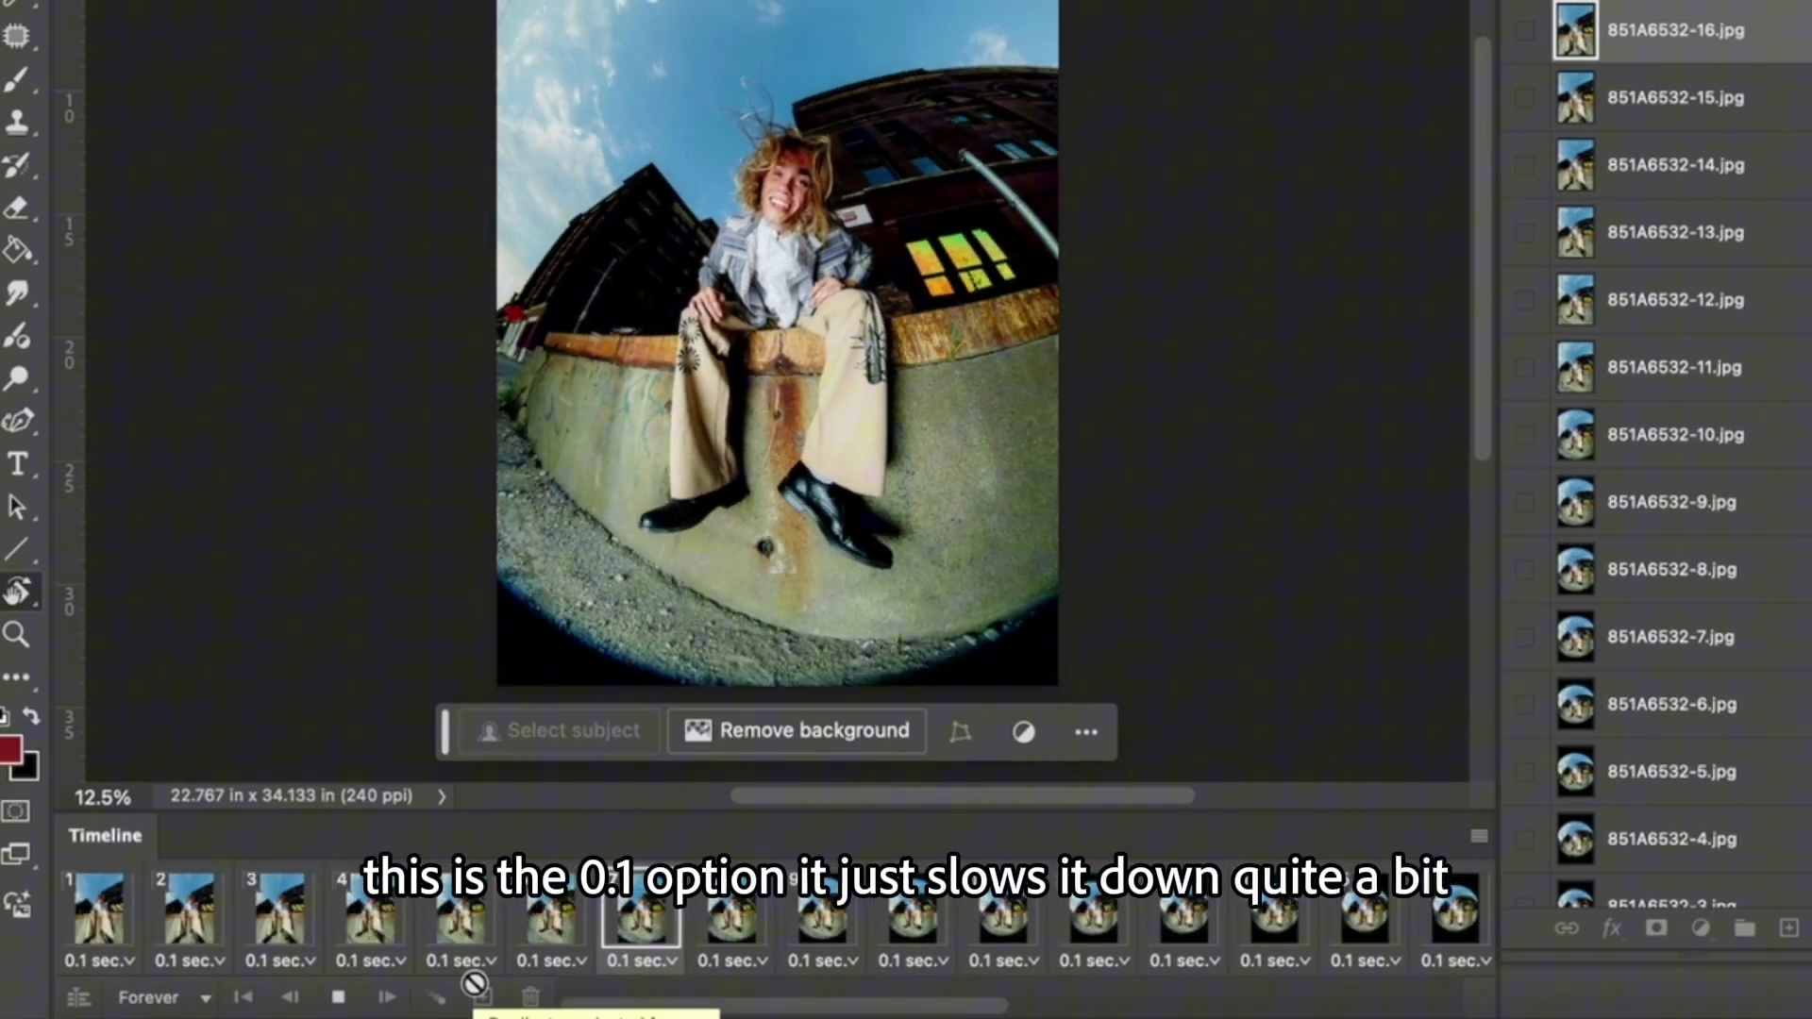
pyautogui.click(338, 997)
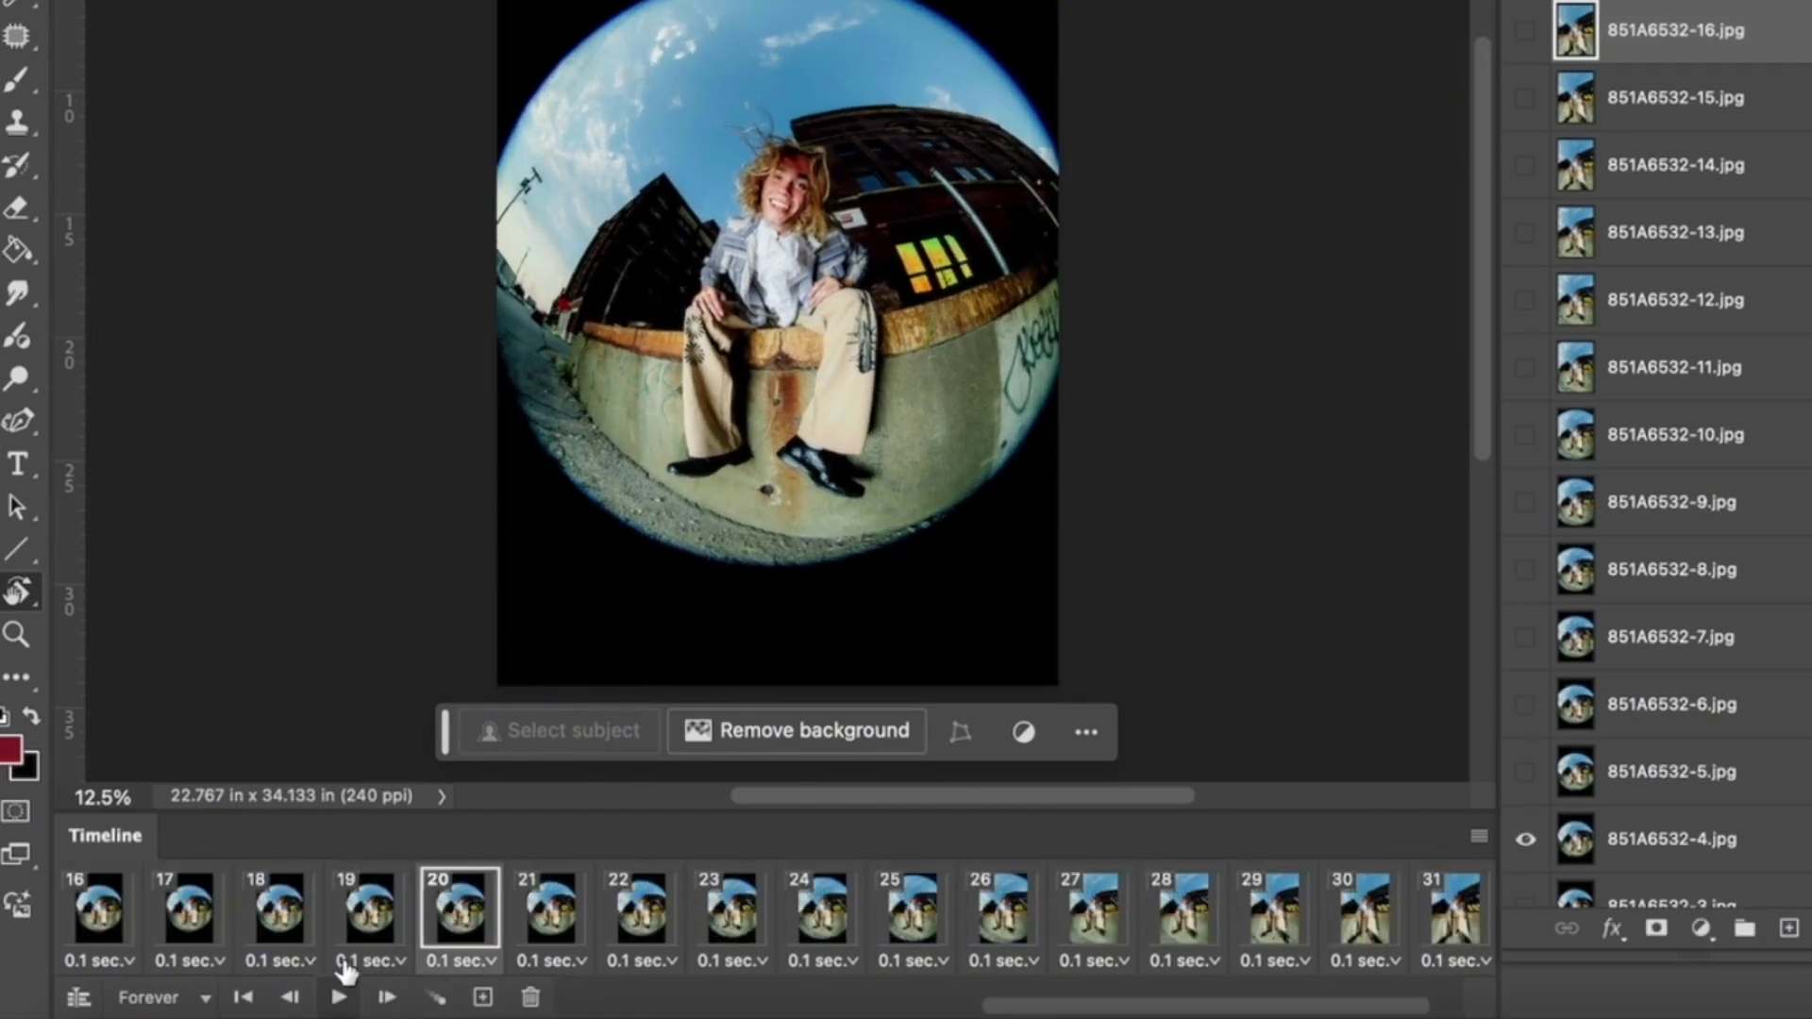
# Reset the frame delay to 0 seconds and play the loop again
pyautogui.hscroll(-10, 347, 969)
pyautogui.click(98, 910)
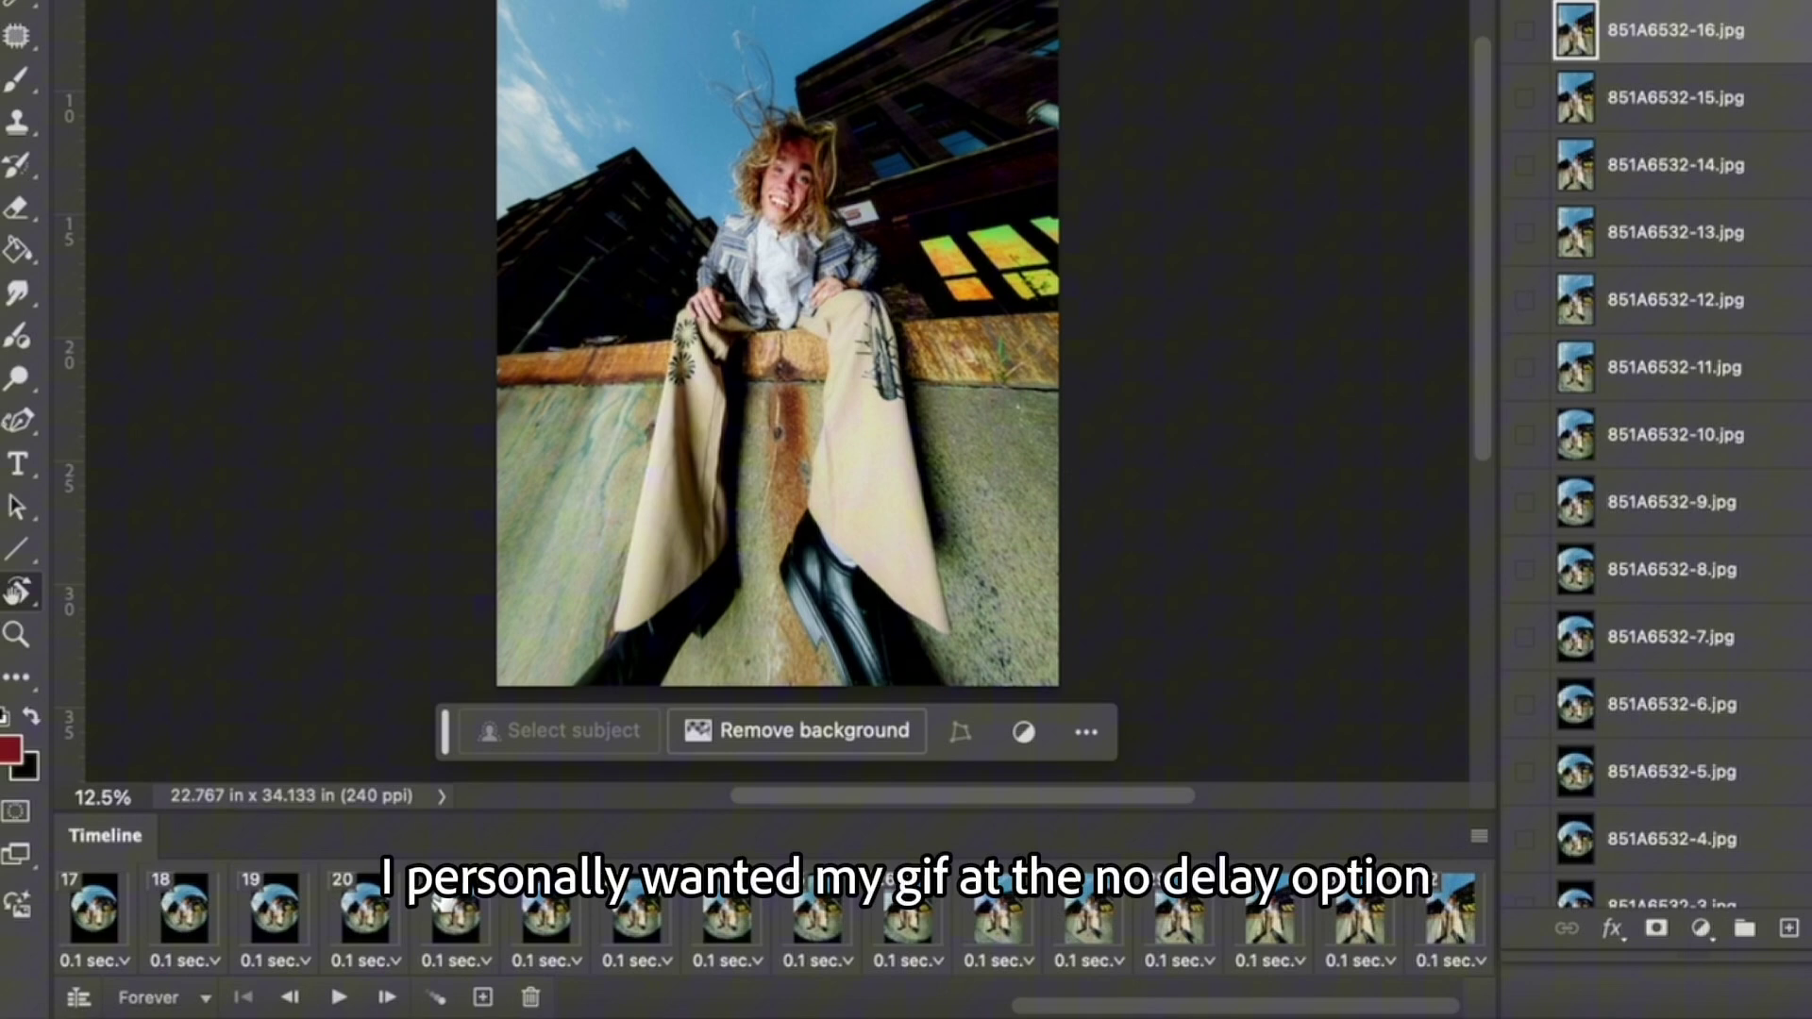
pyautogui.click(1478, 963)
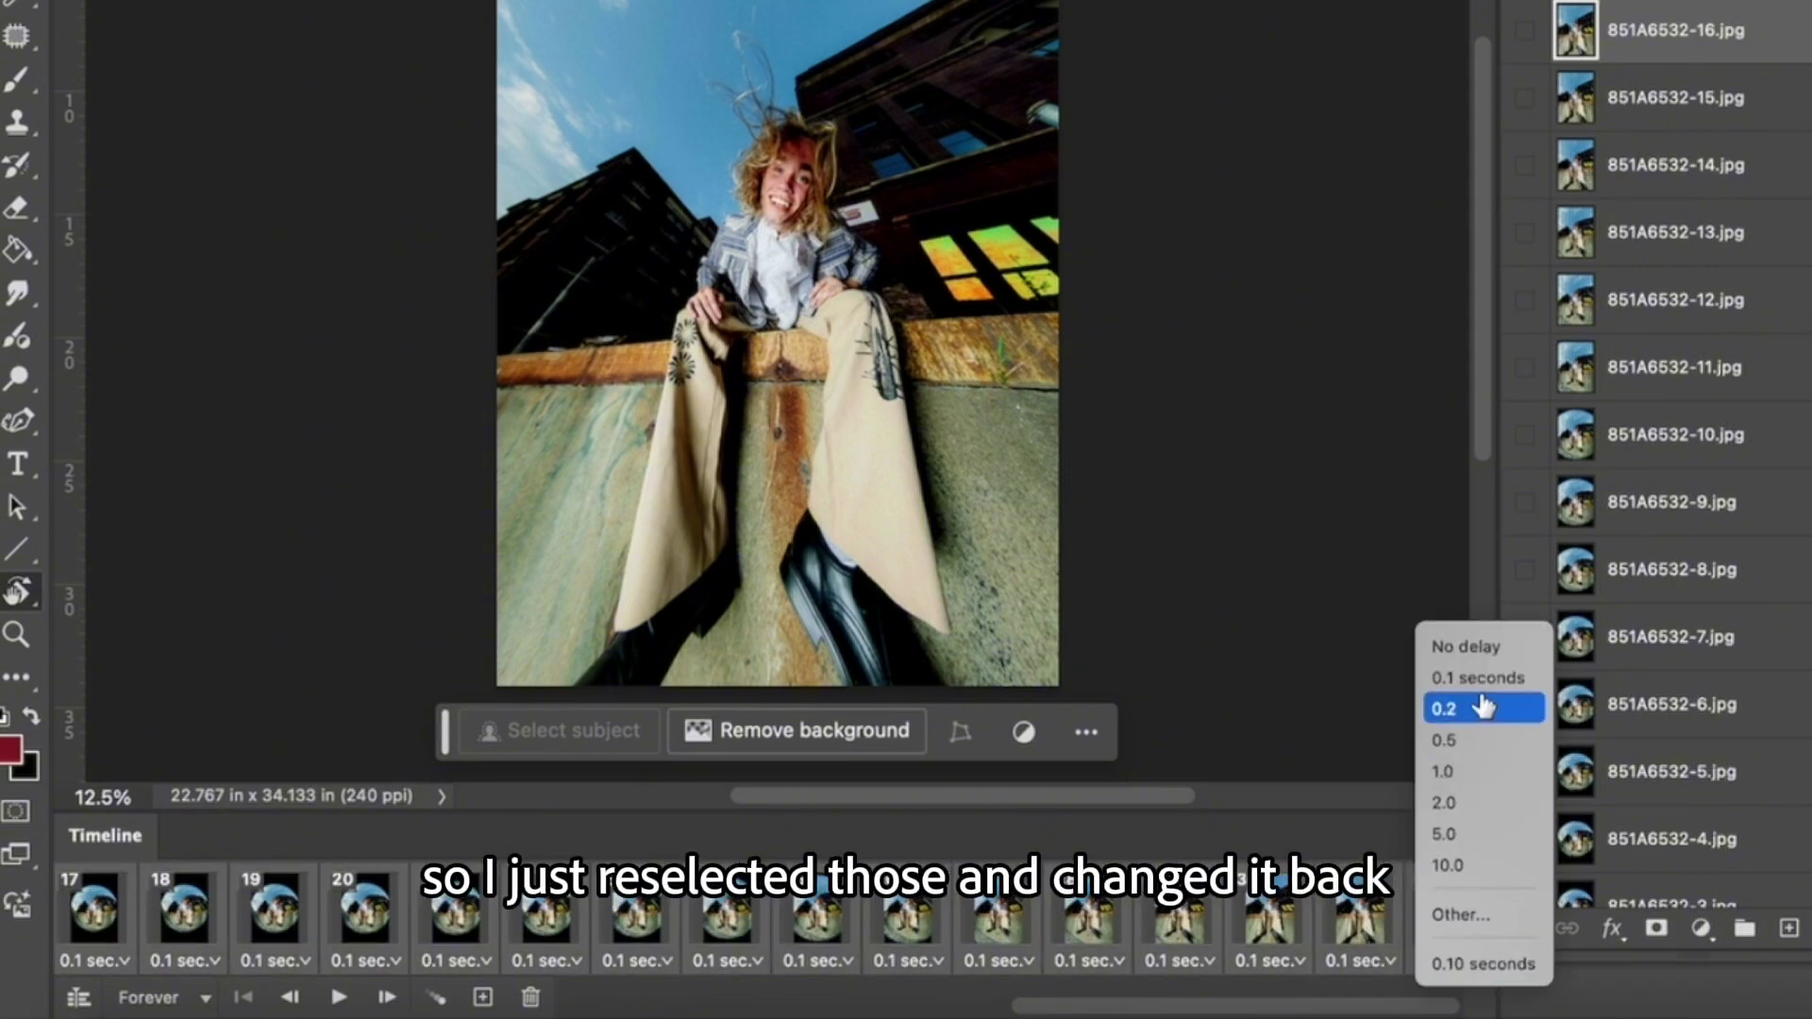
pyautogui.click(338, 998)
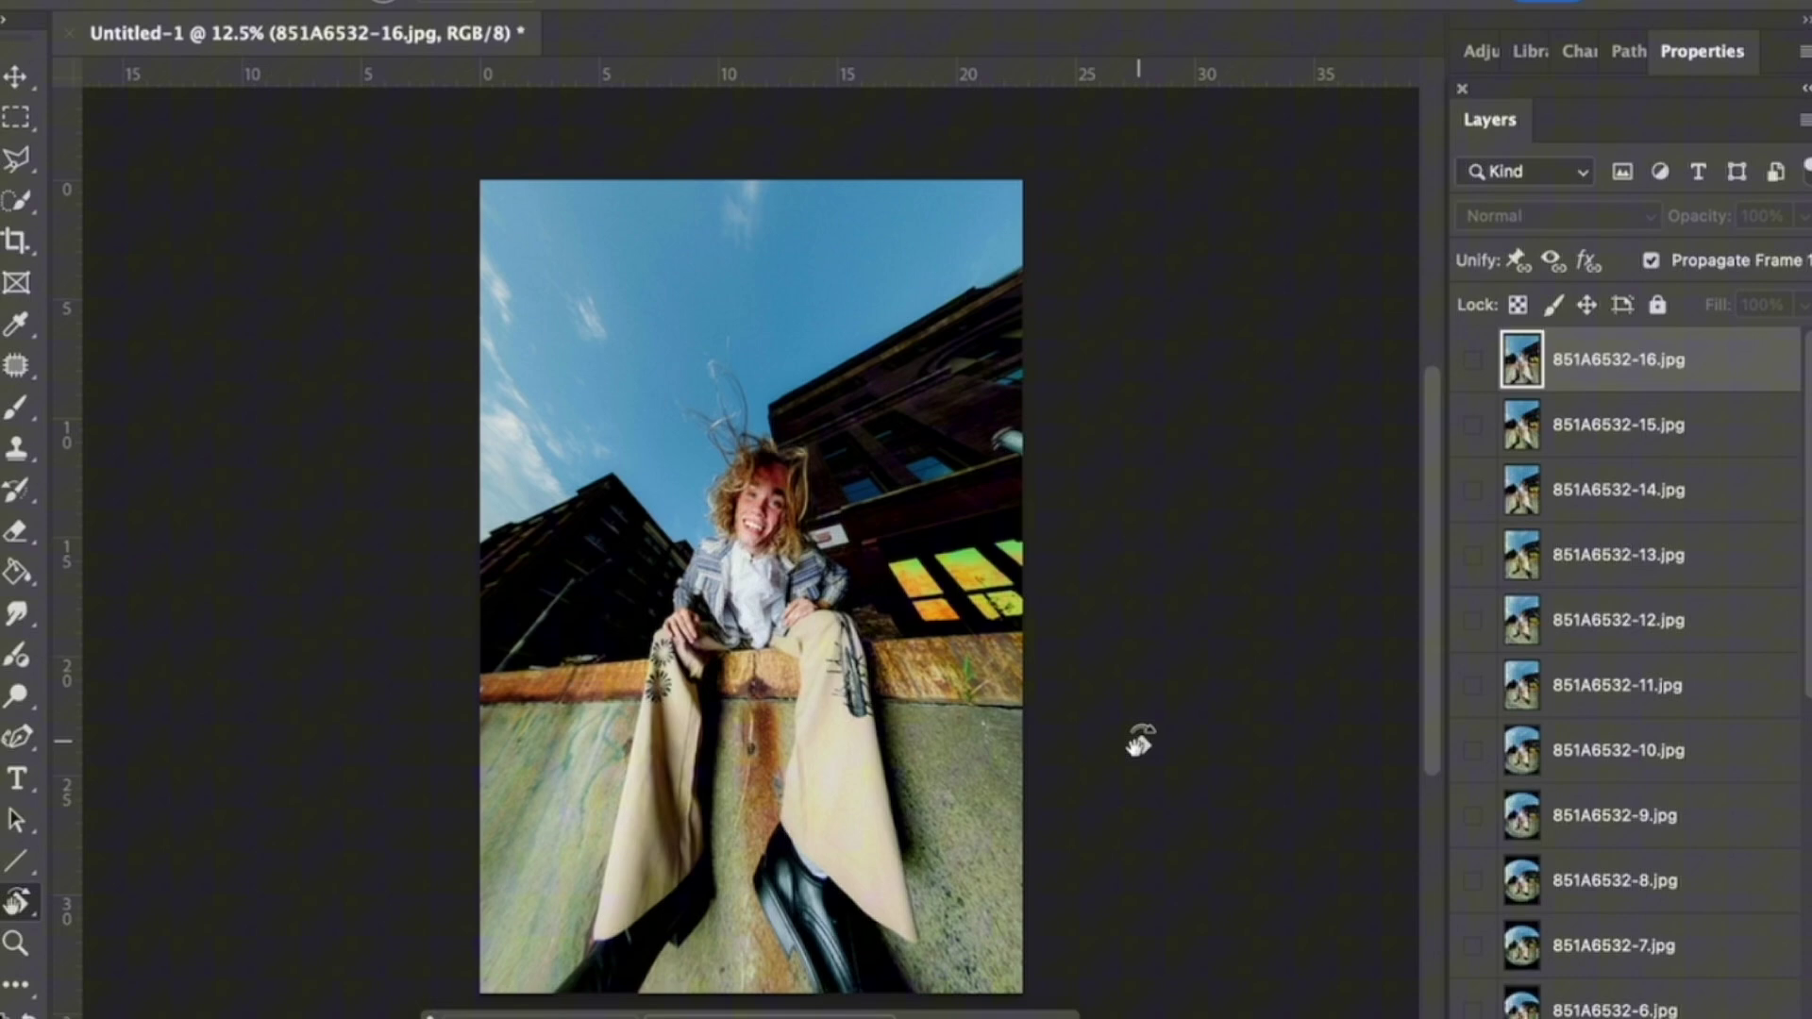
# In Save for Web (Legacy), zoom the preview out and set the GIF width to 683 px
pyautogui.click(283, 0)
pyautogui.moveTo(406, 412)
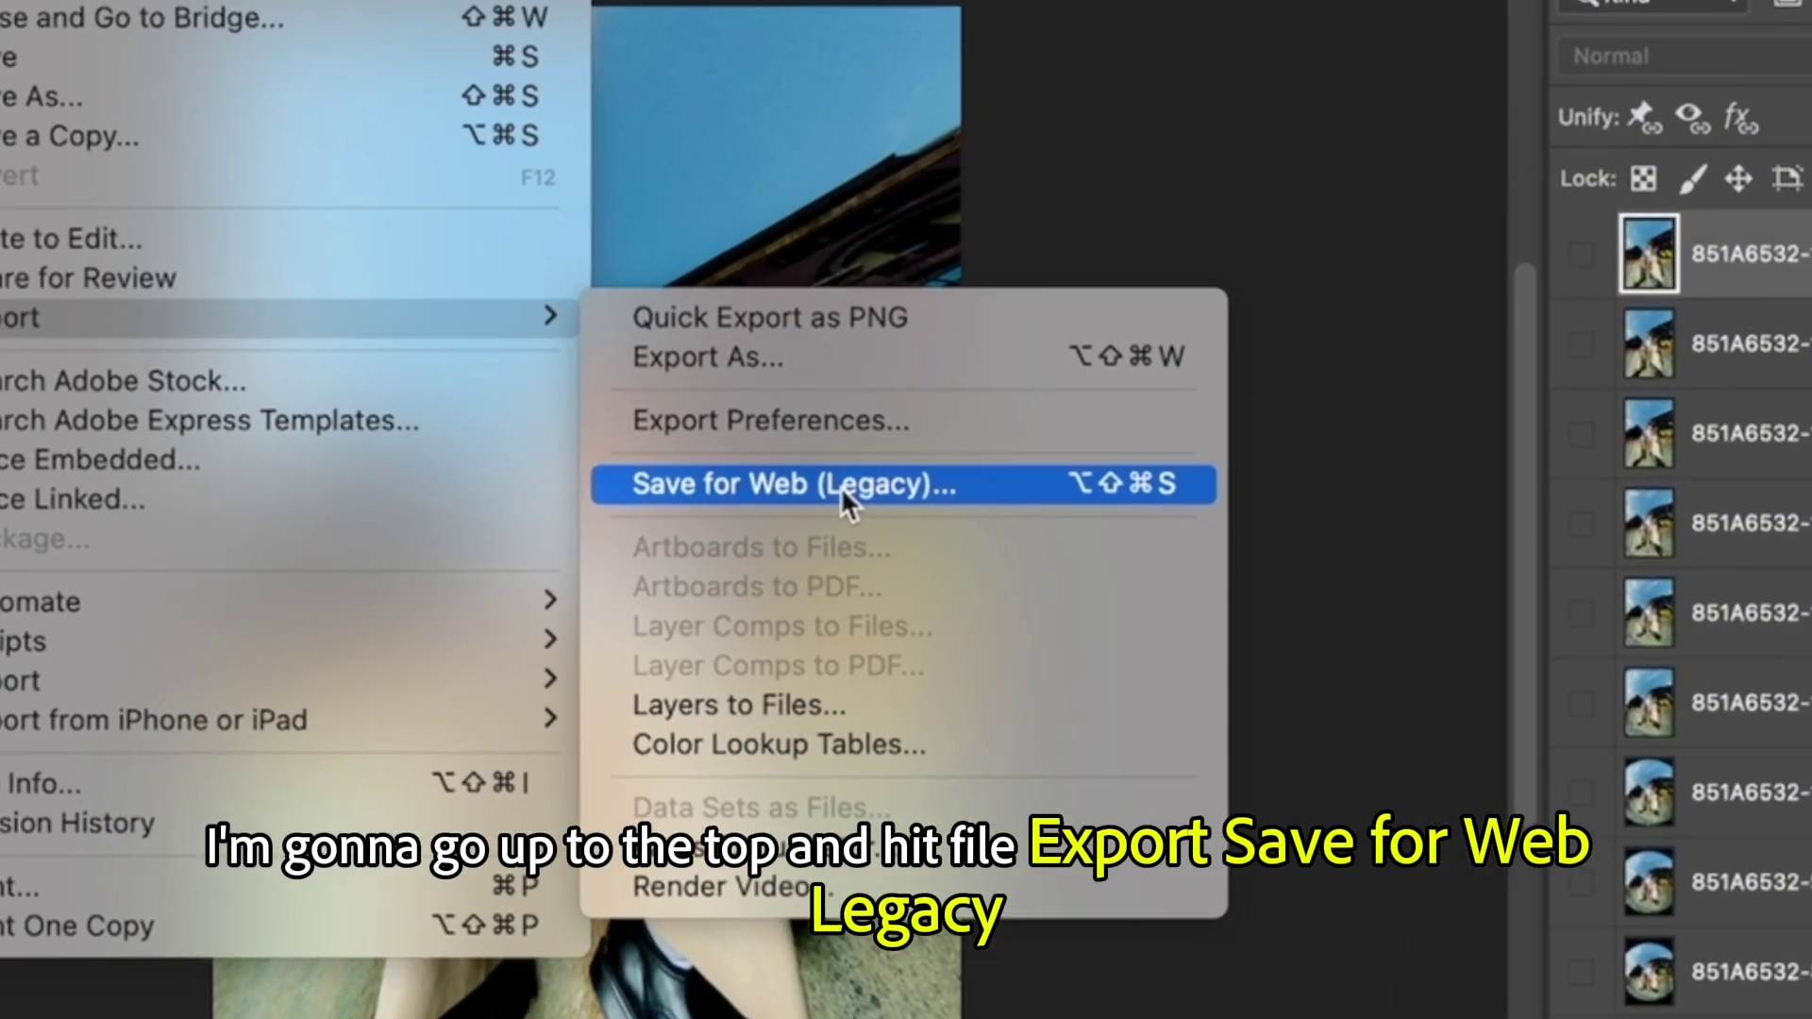
pyautogui.click(920, 519)
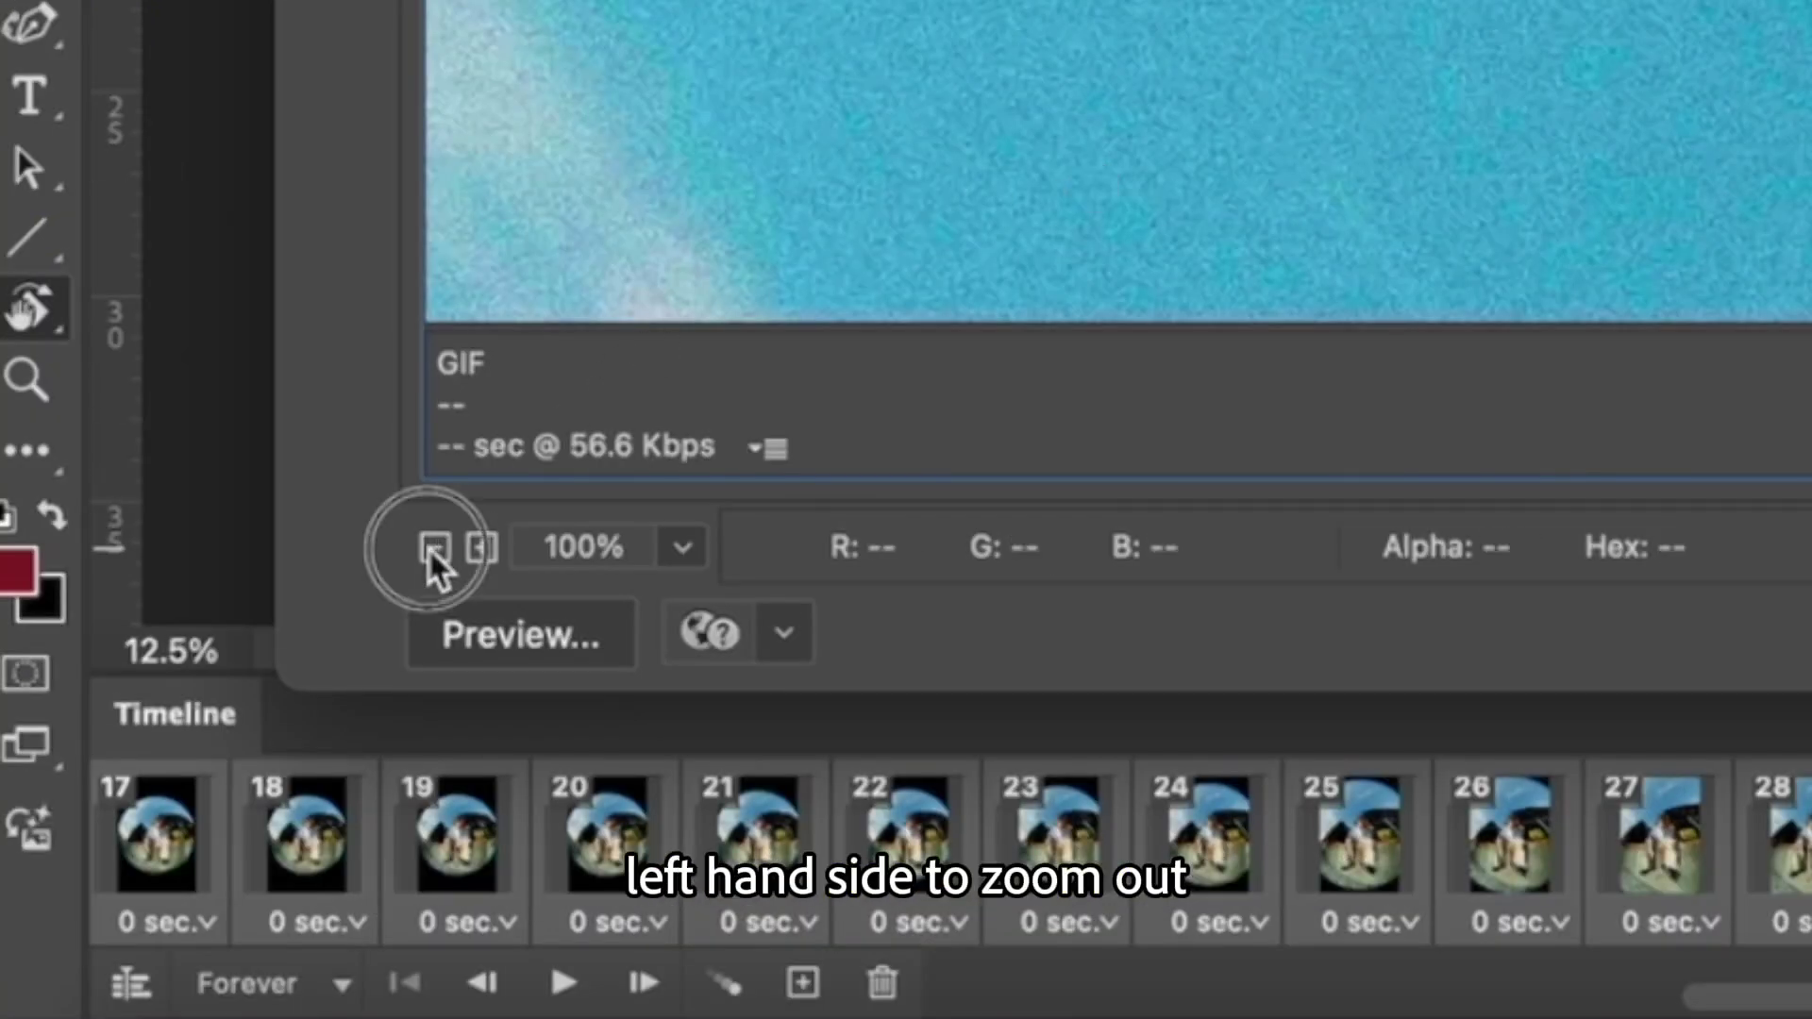
pyautogui.click(432, 547)
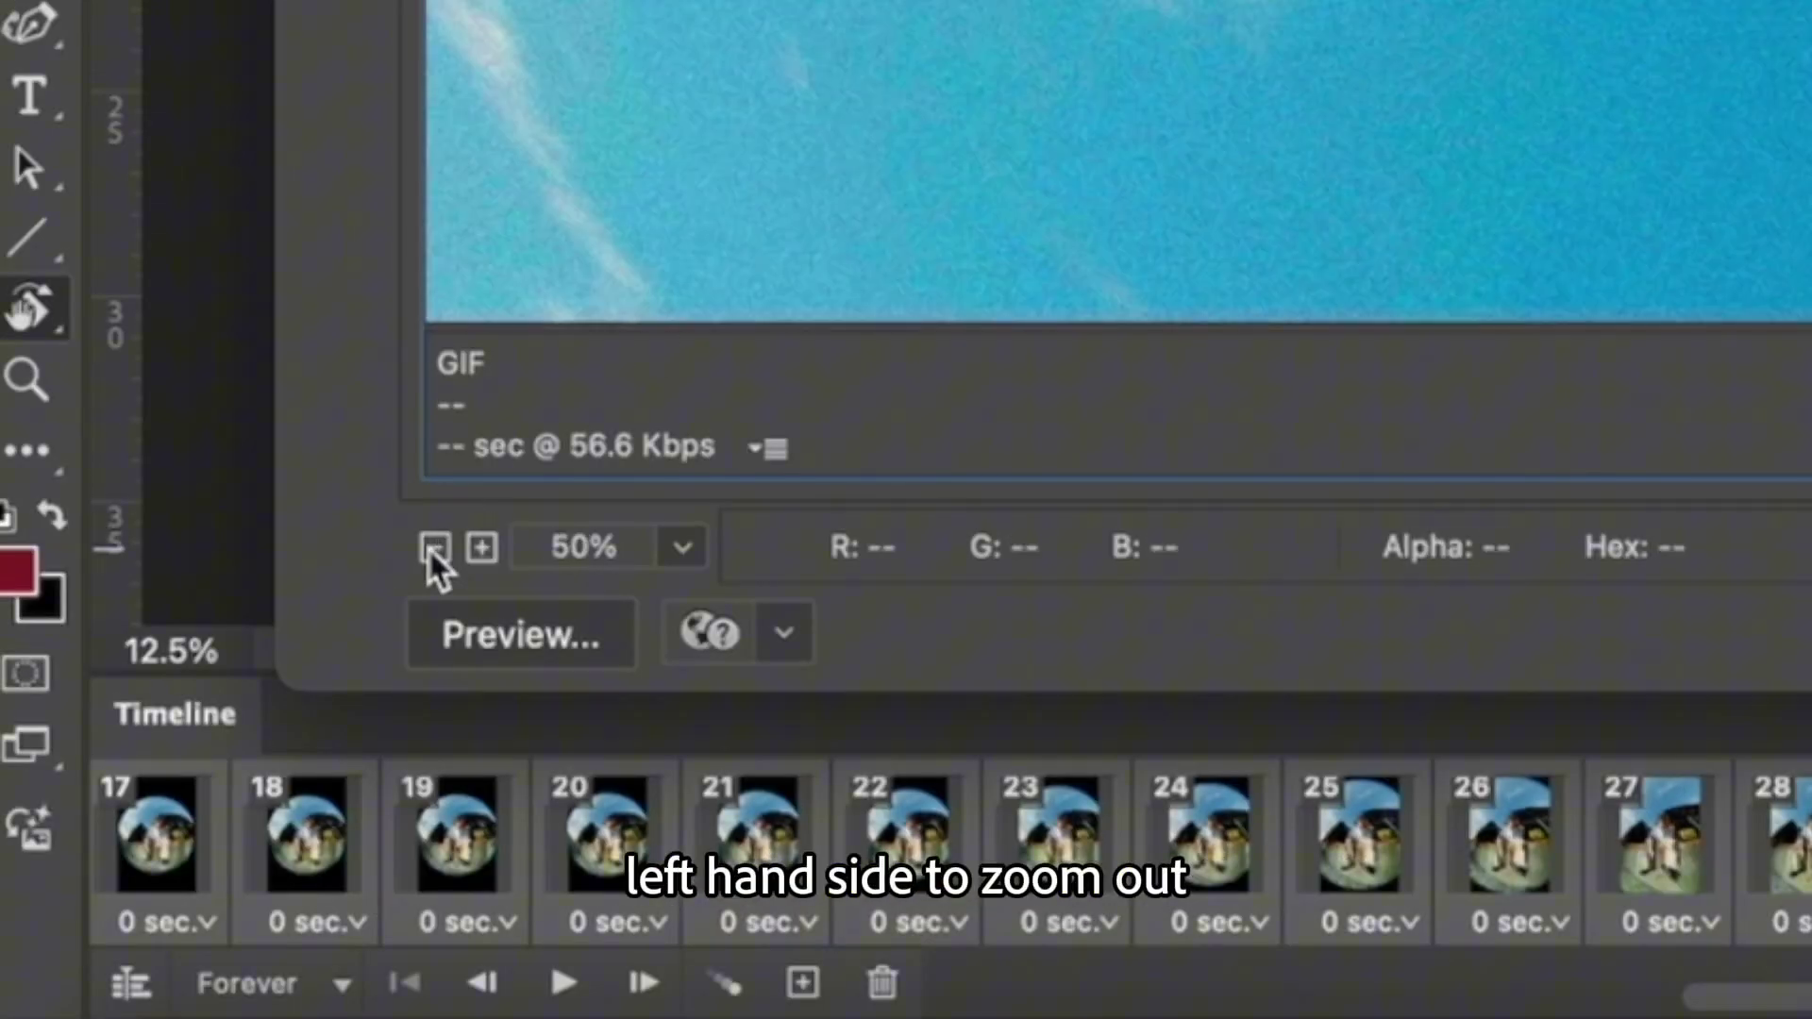
pyautogui.click(432, 547)
pyautogui.click(432, 547)
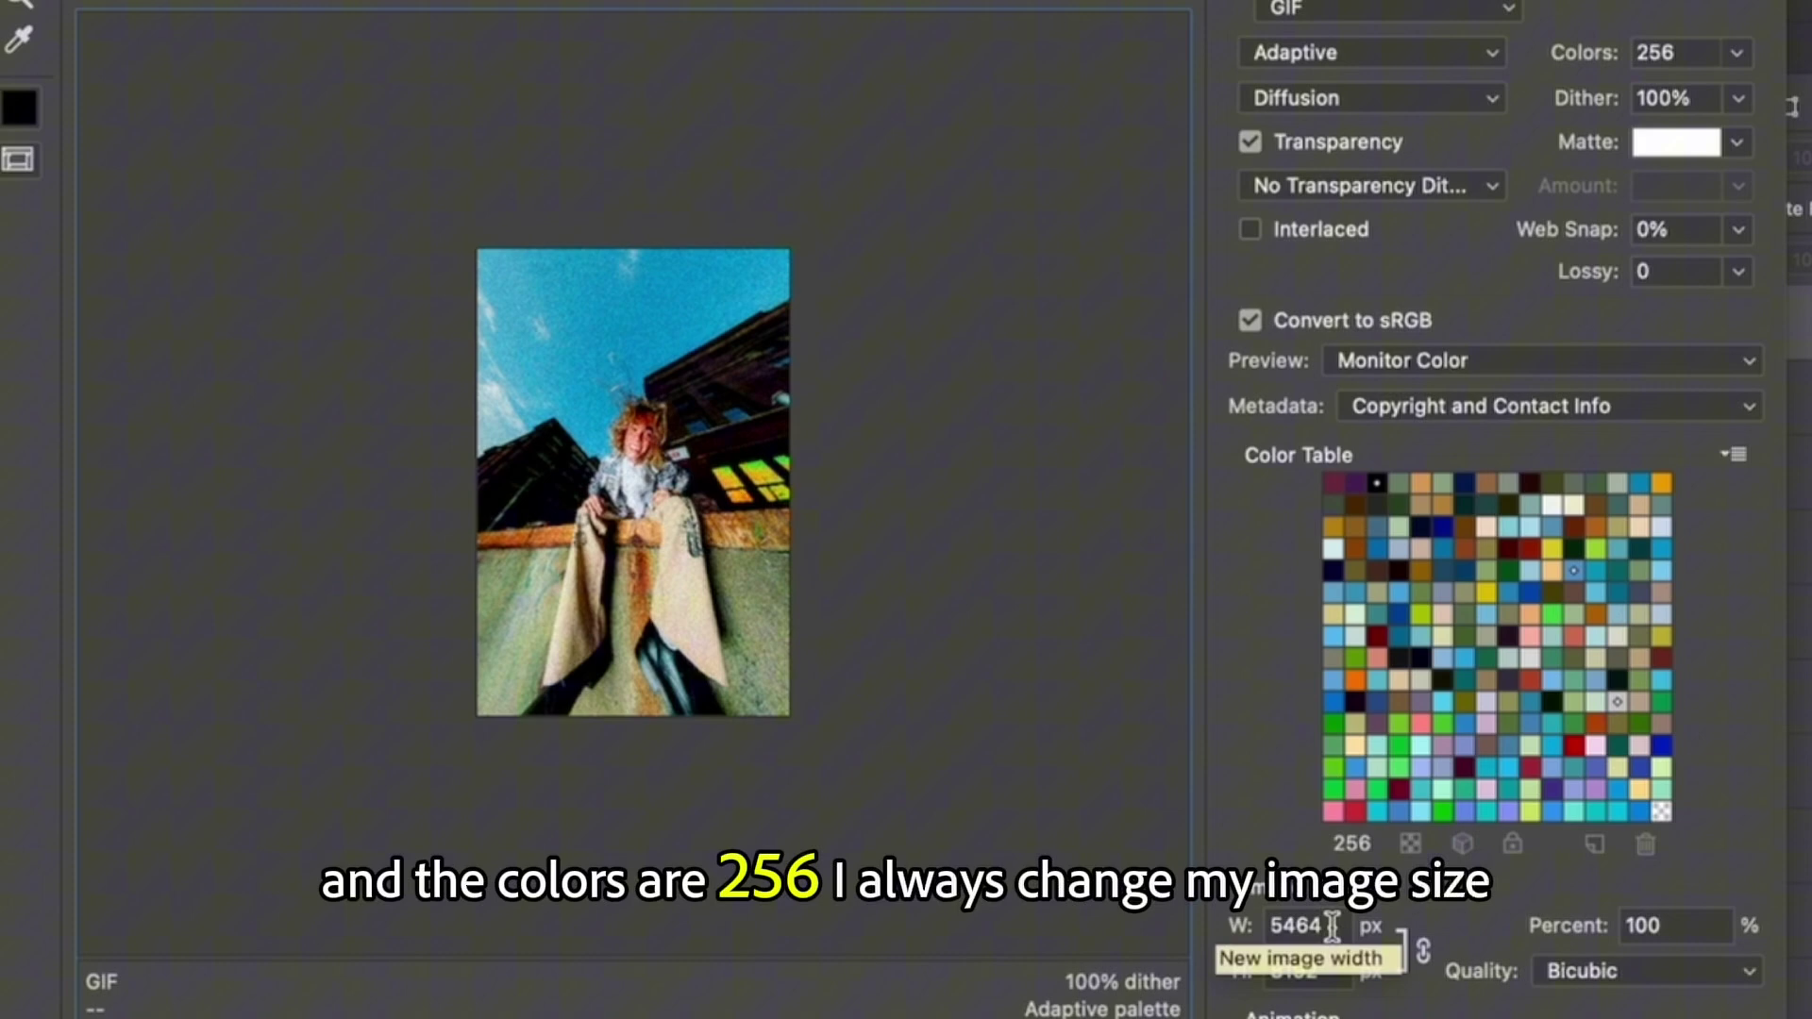
pyautogui.doubleClick(1331, 922)
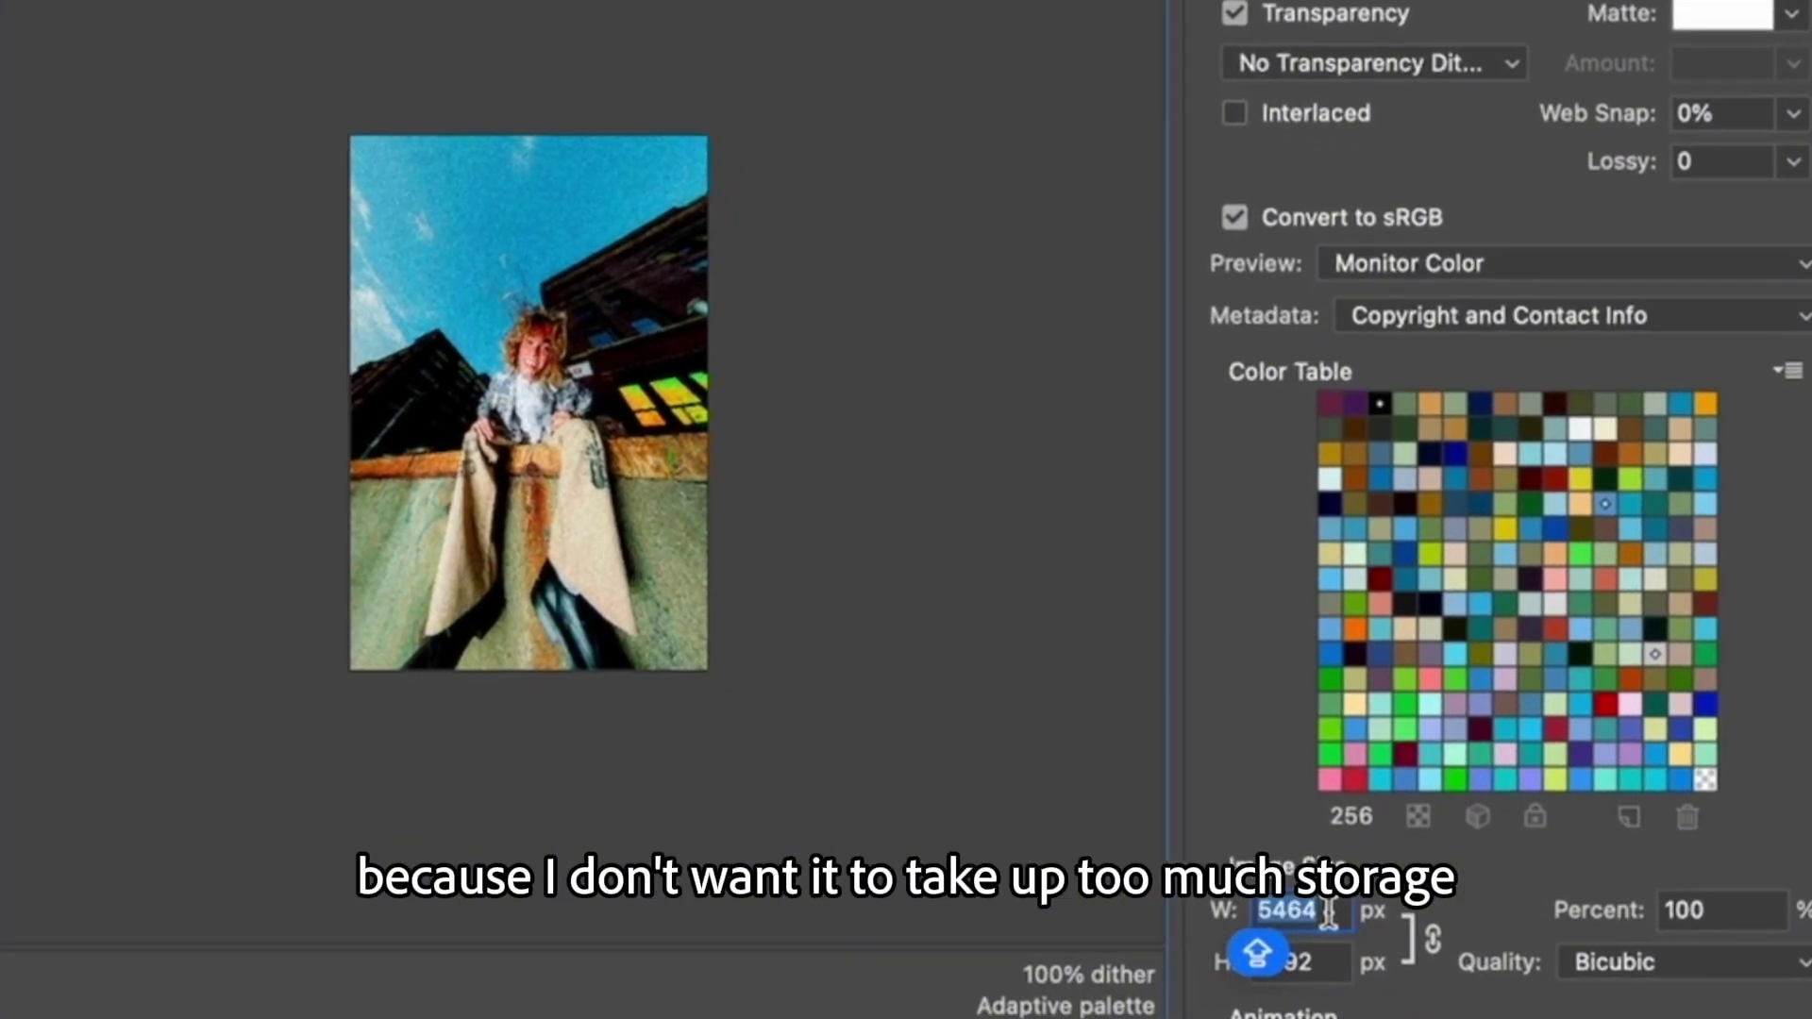
pyautogui.write('683')
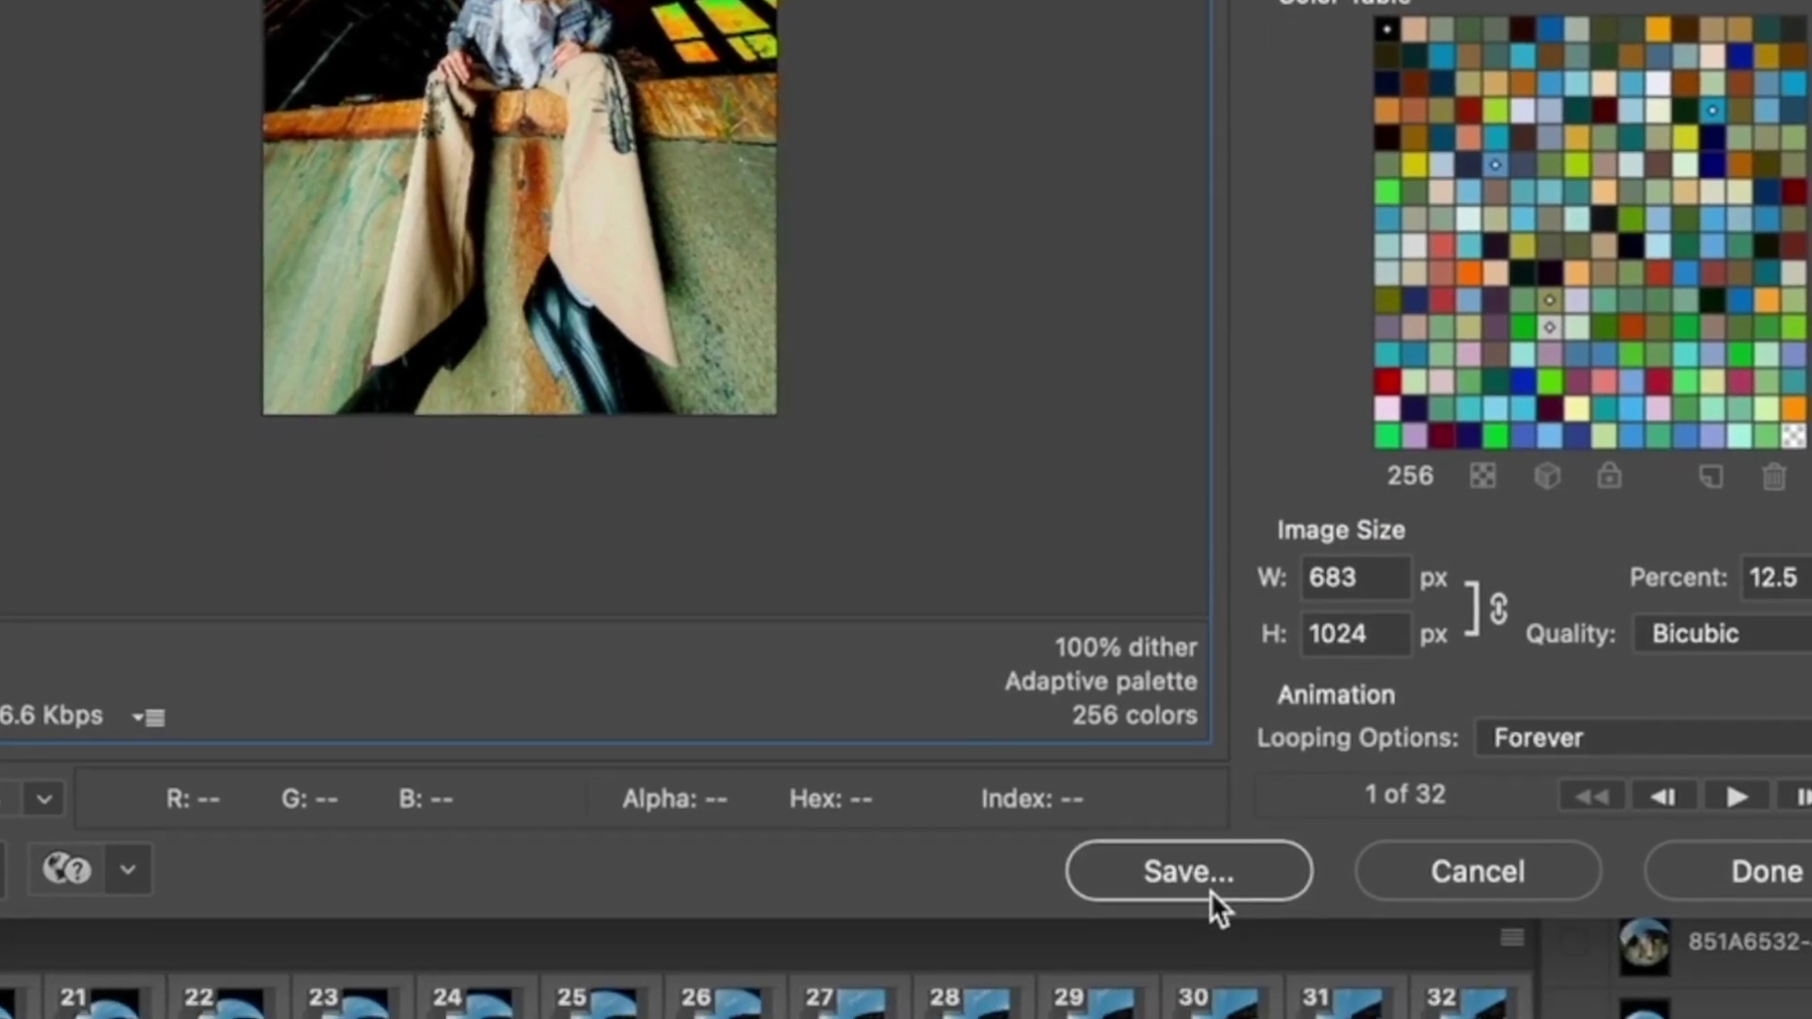
# Save the GIF as 'FISHEY GIF' on the Desktop, keeping the format as Images Only
pyautogui.click(1210, 891)
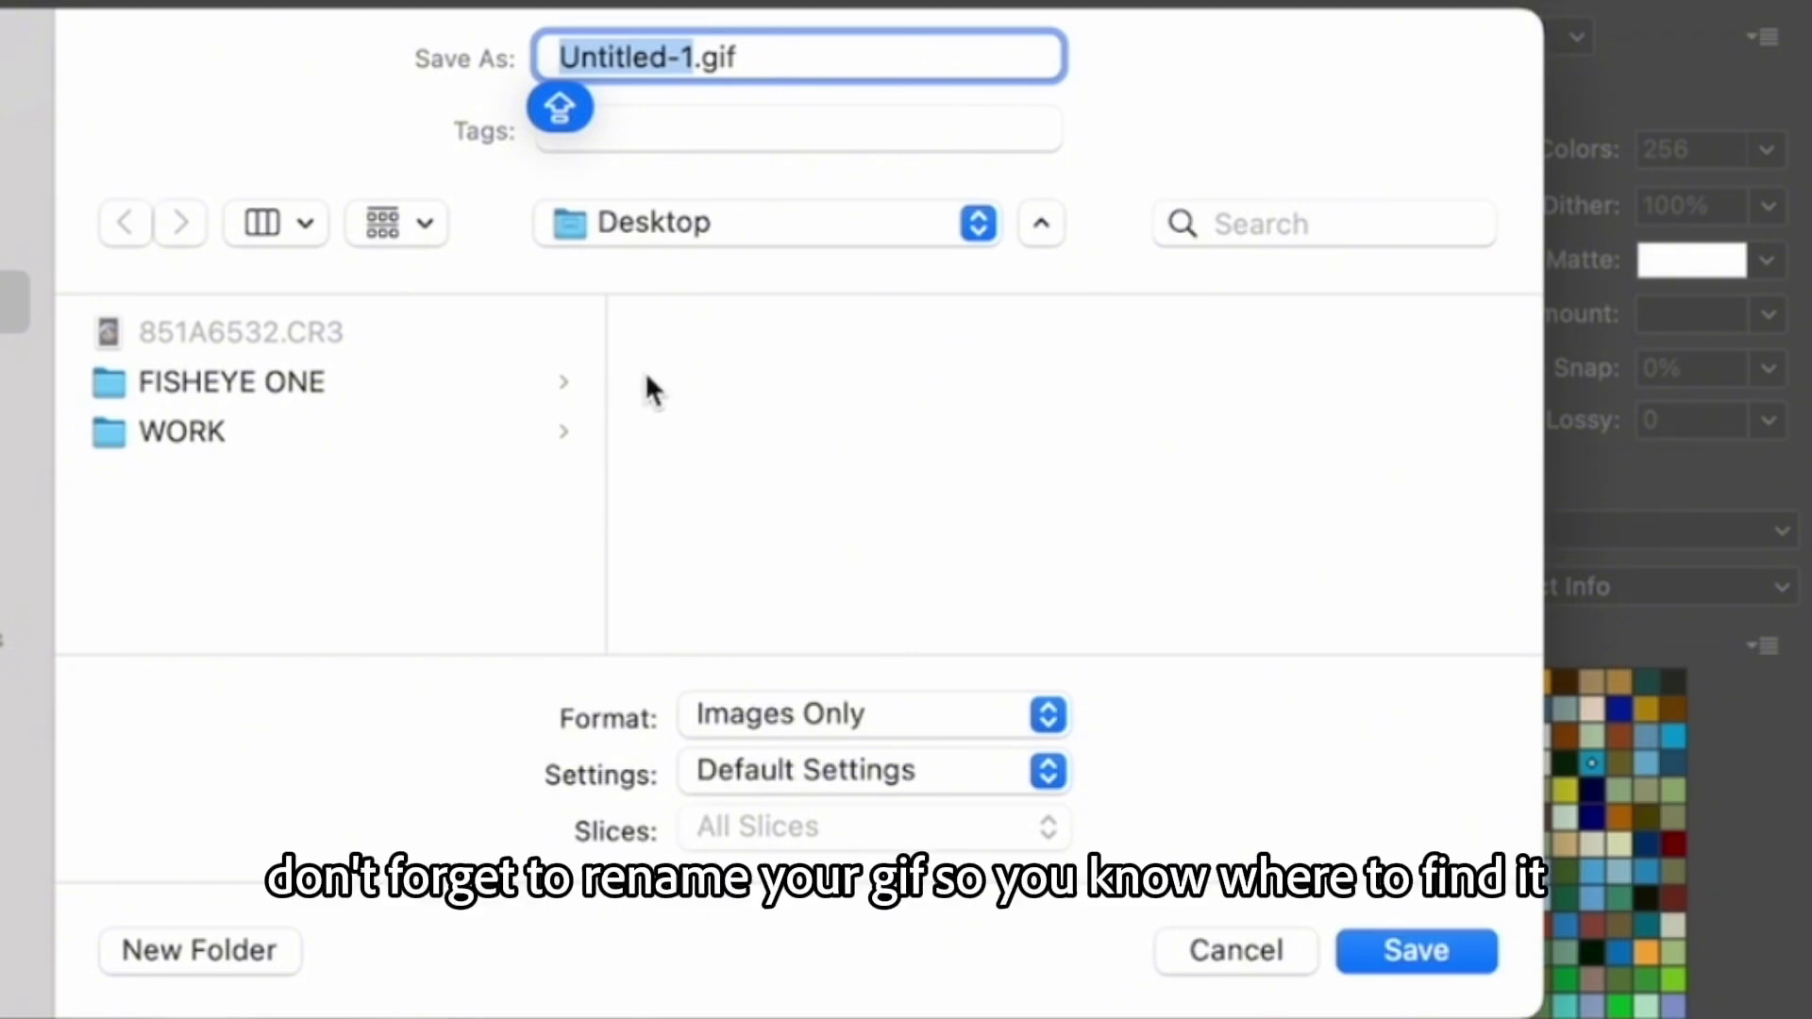
pyautogui.write('FIS')
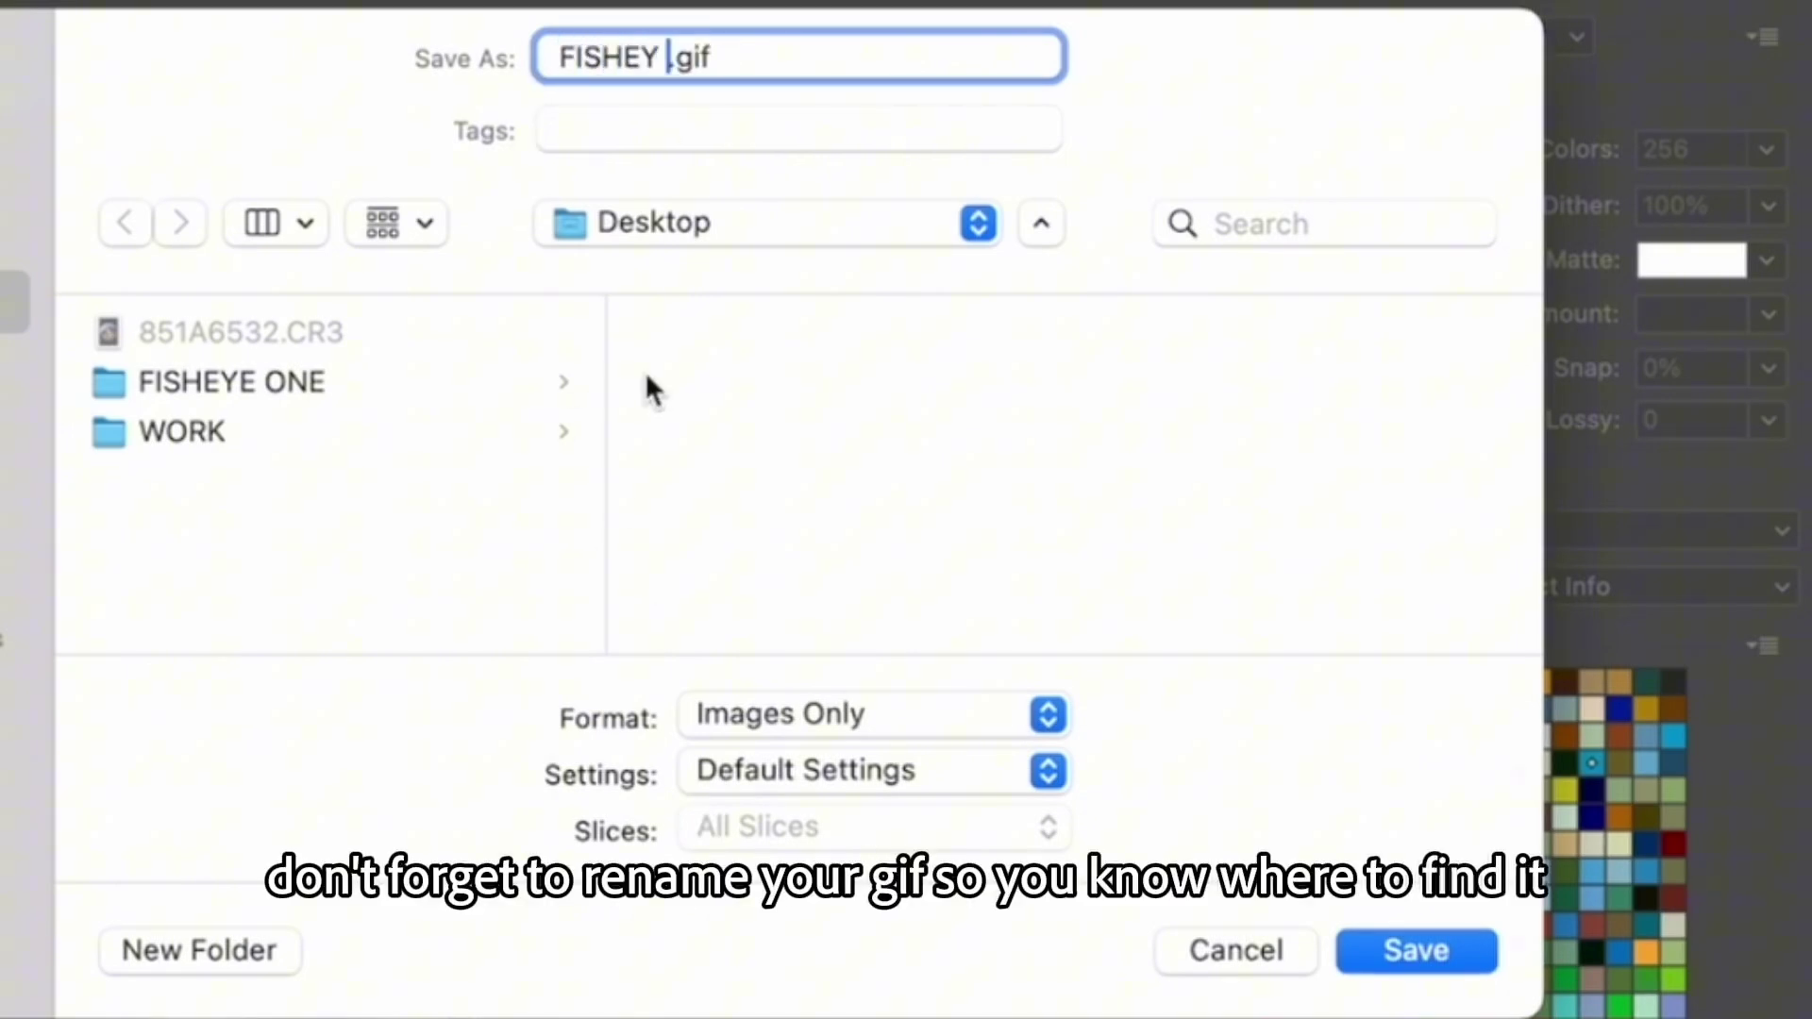
pyautogui.write('HEY GIF')
pyautogui.press('capslock')
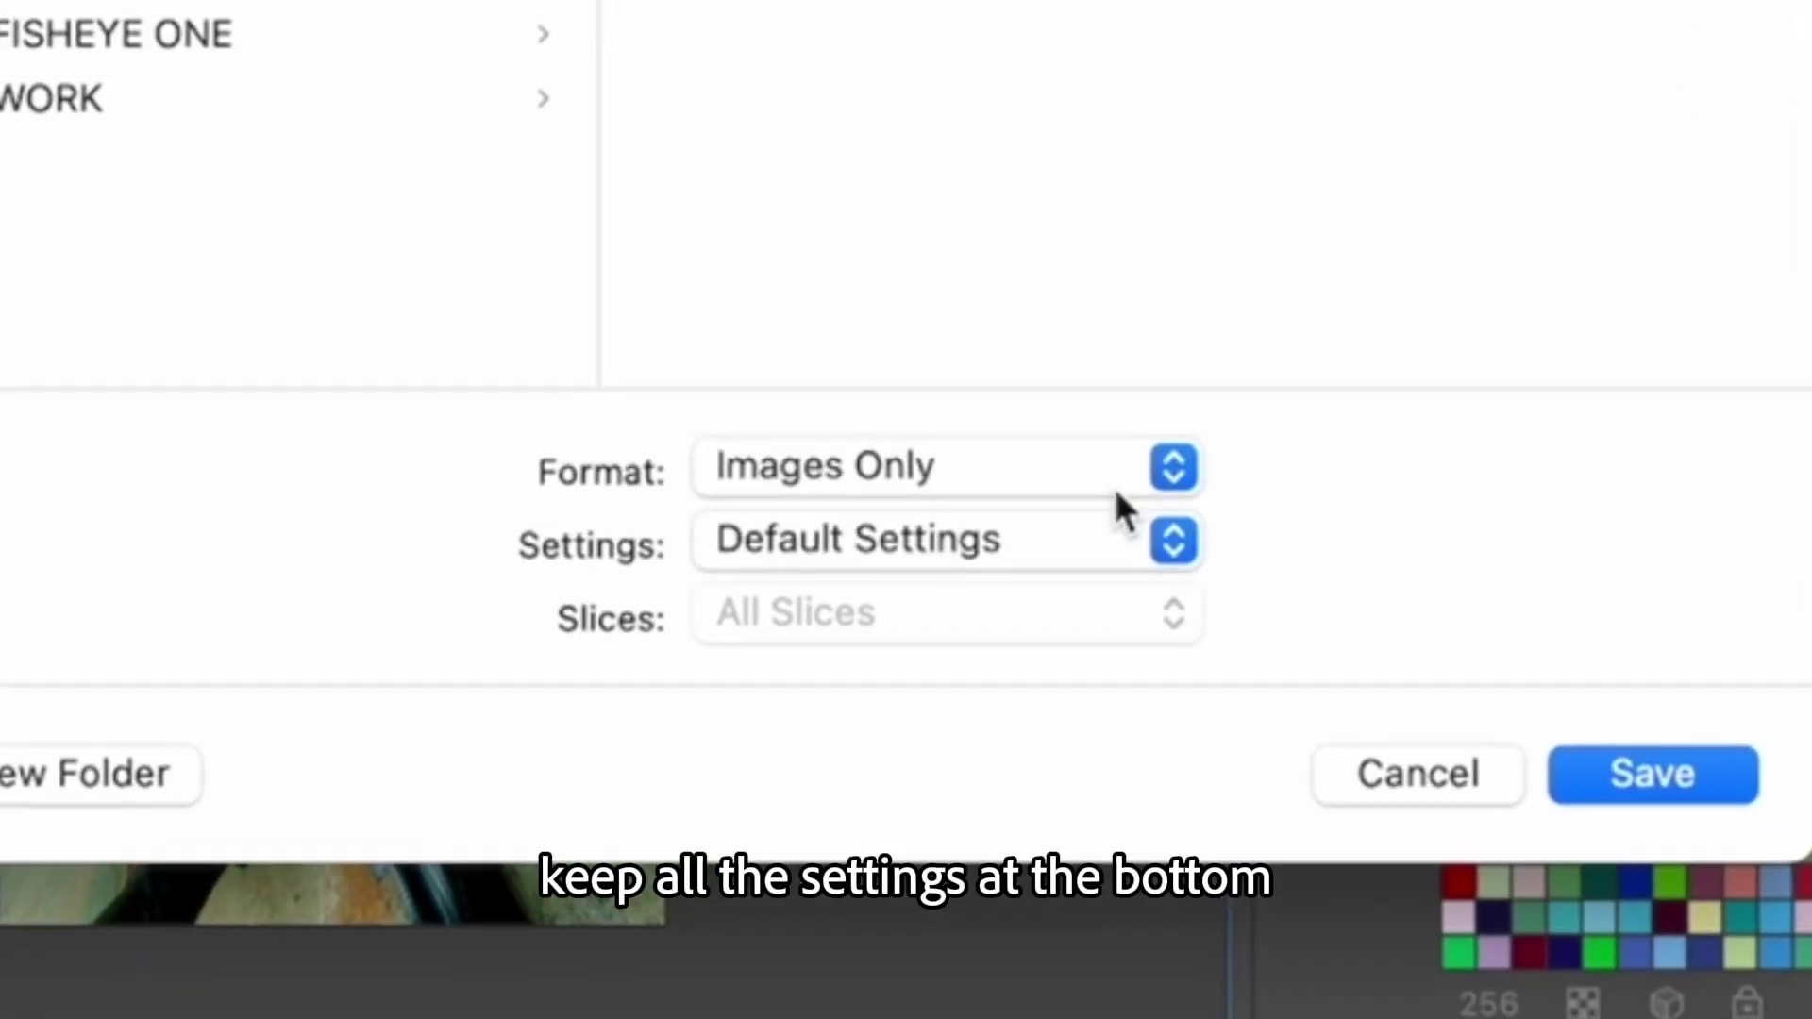
pyautogui.click(1017, 728)
pyautogui.click(1017, 728)
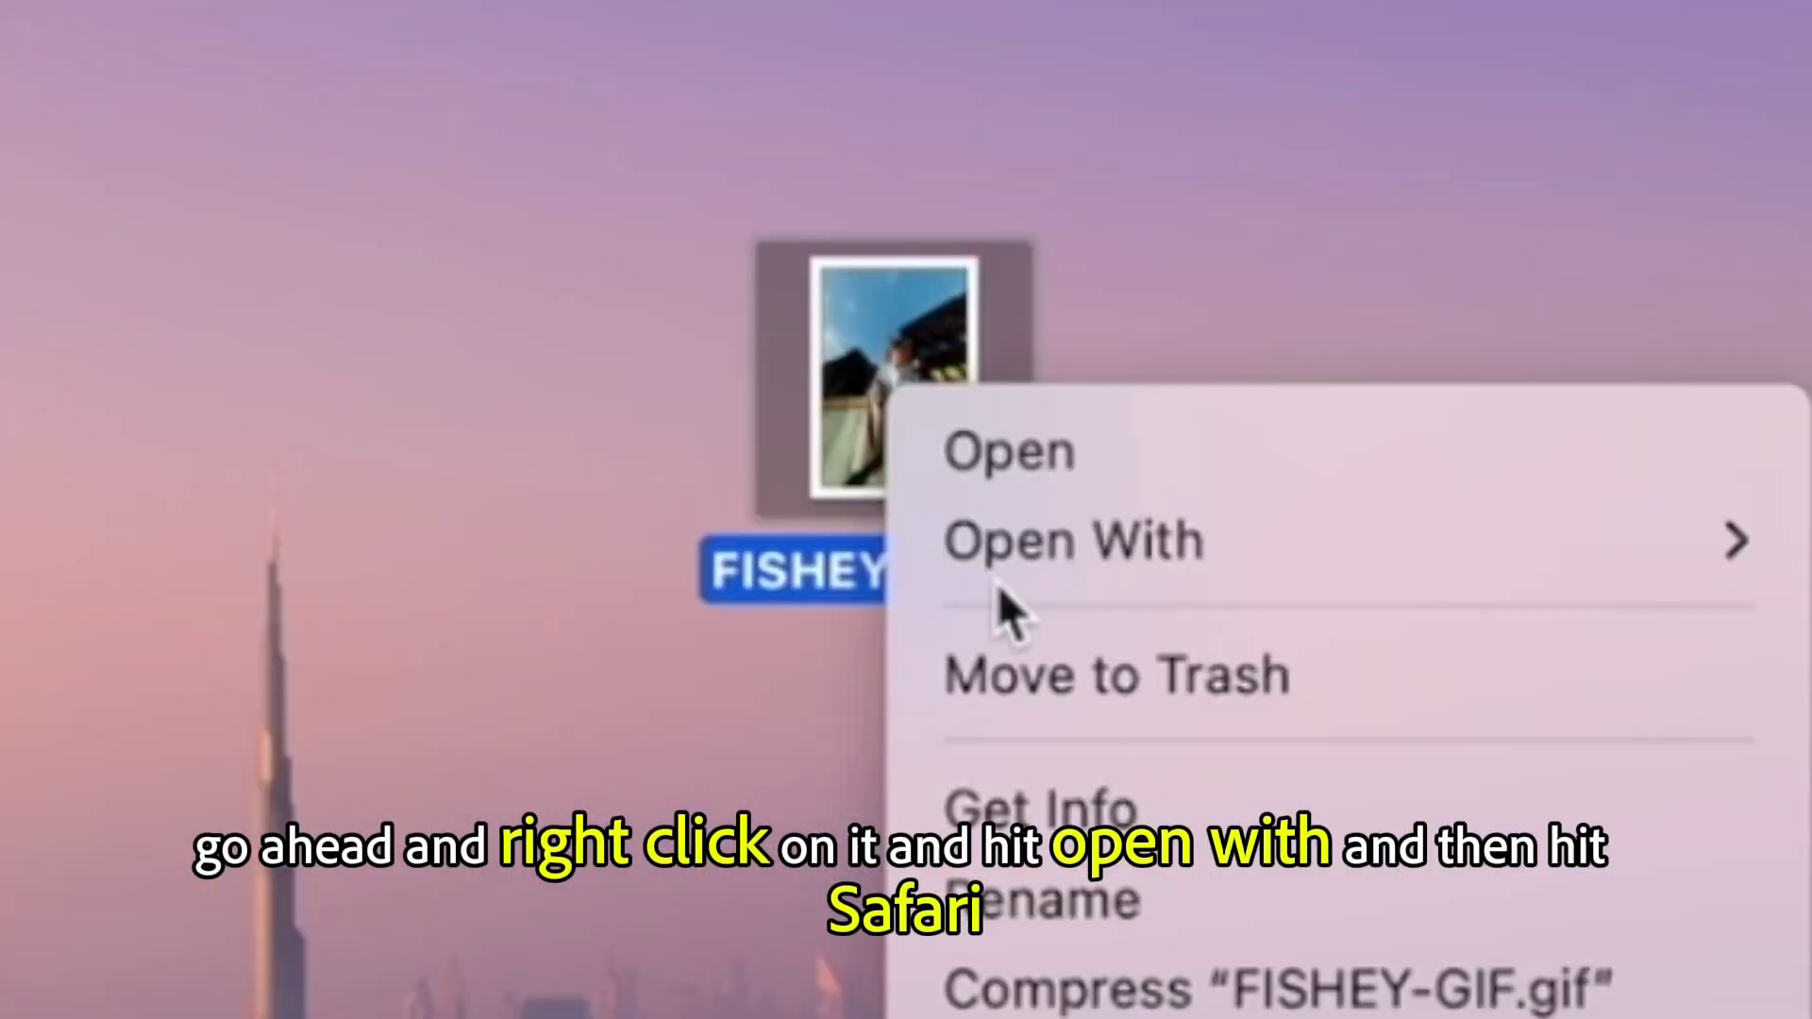
# Open FISHEY-GIF.gif from the Desktop in Safari
pyautogui.moveTo(1485, 571)
pyautogui.click(1279, 111)
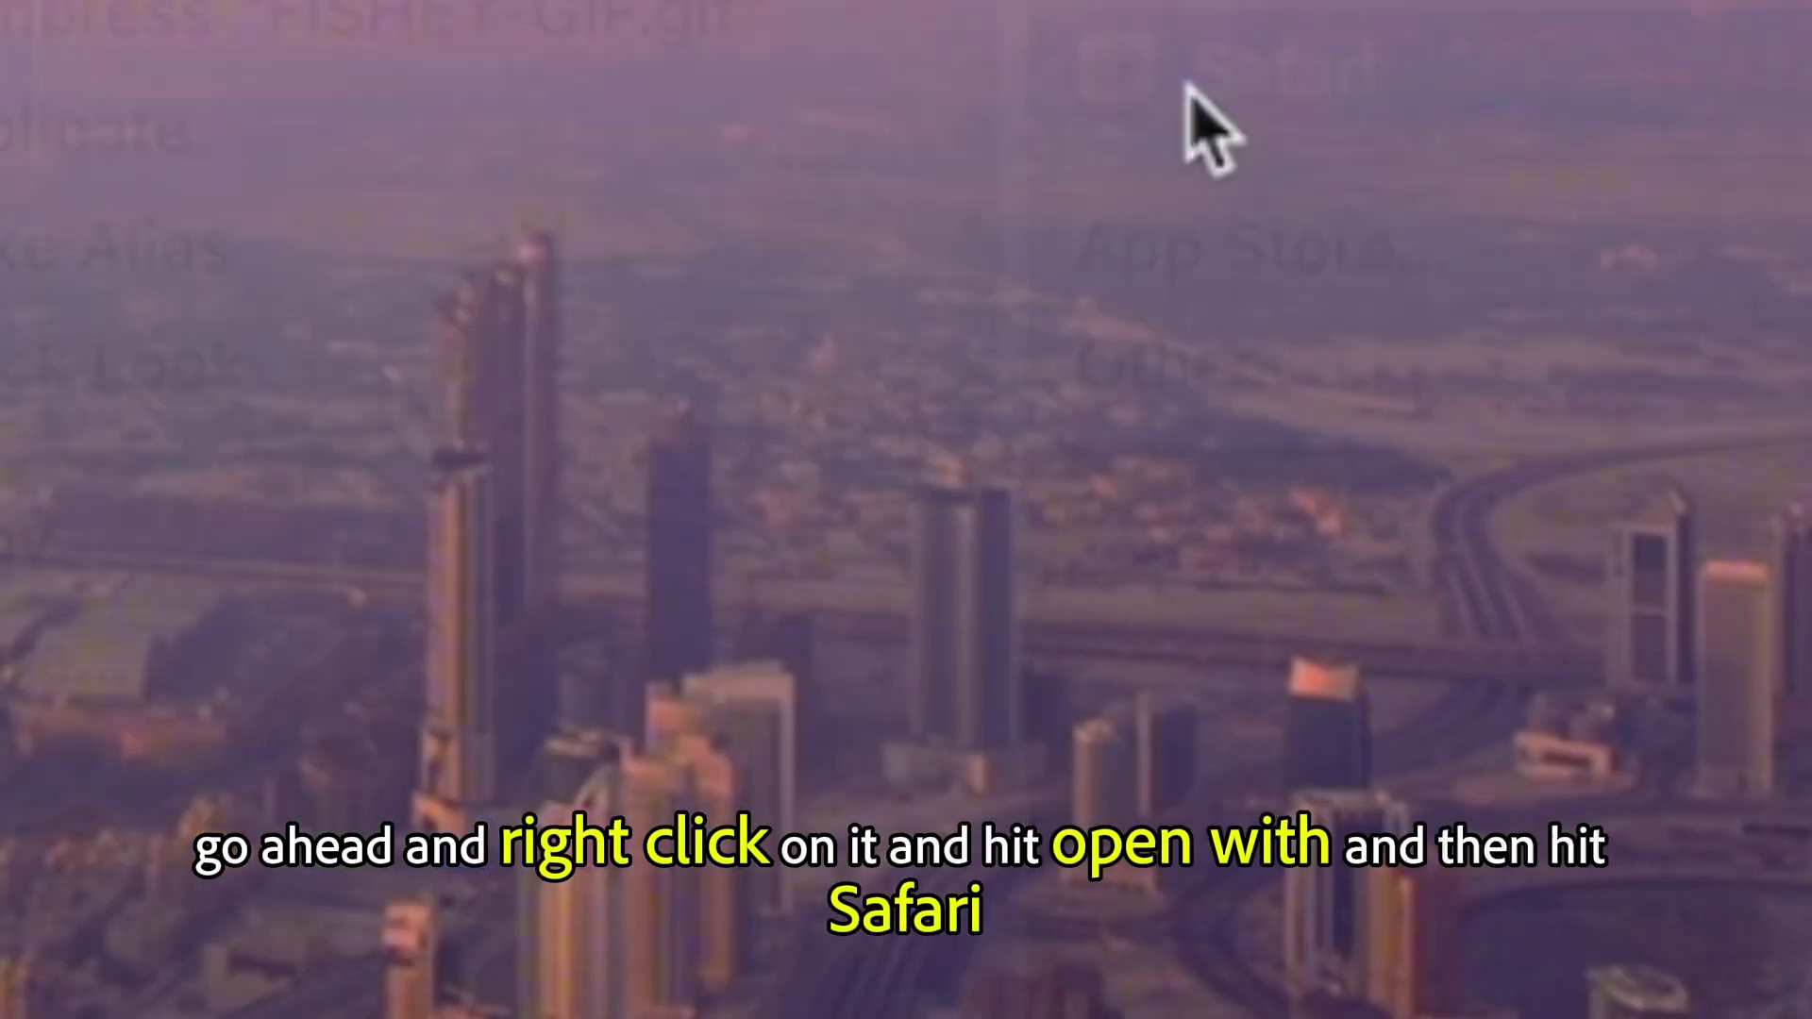